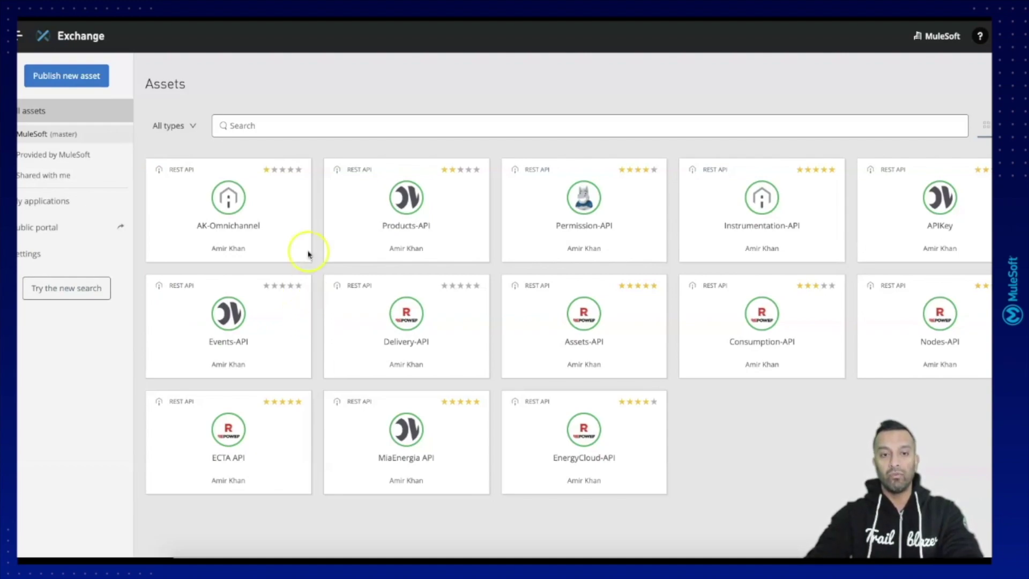
- Switch to the Demo Sheet spreadsheet and review its Credentials, User Information, Environments and Design Center Projects sheets
key("ctrl+Tab")
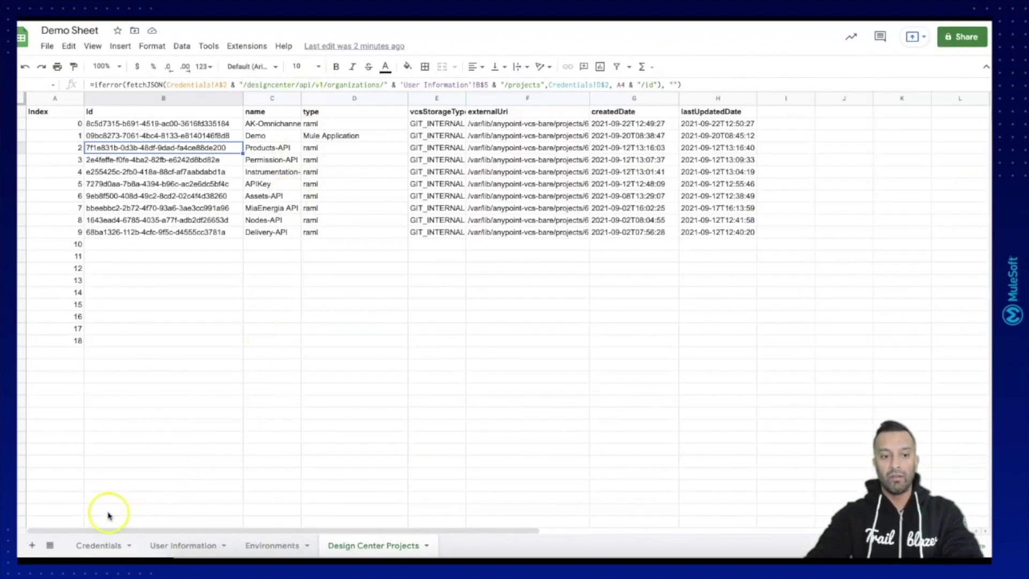
left_click(100, 550)
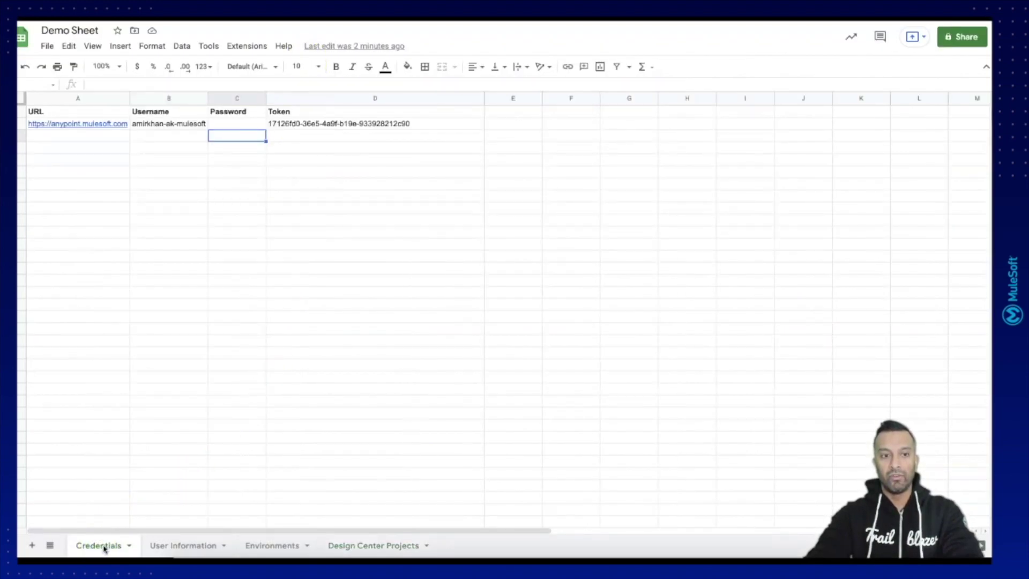
left_click(172, 546)
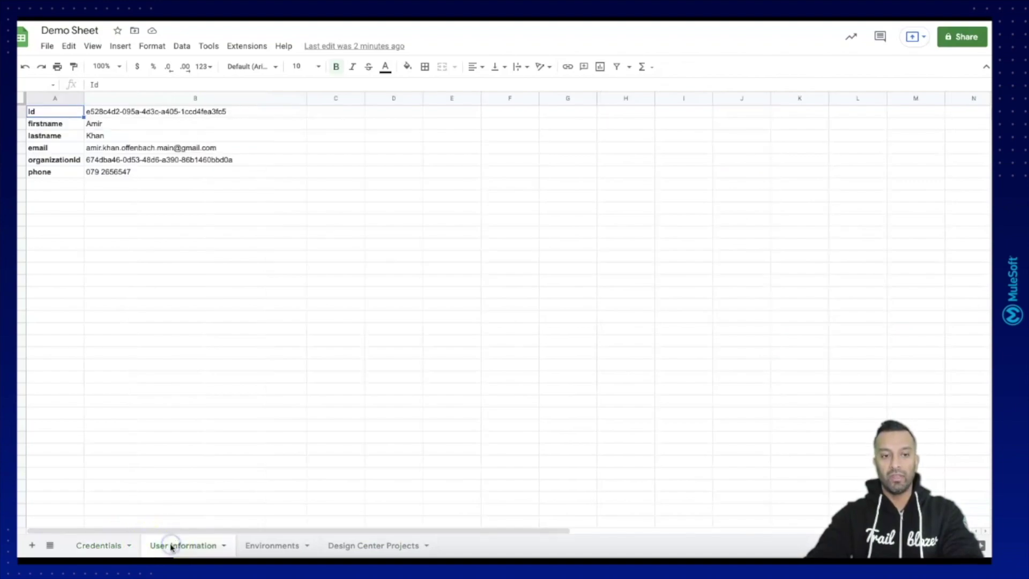
left_click(268, 547)
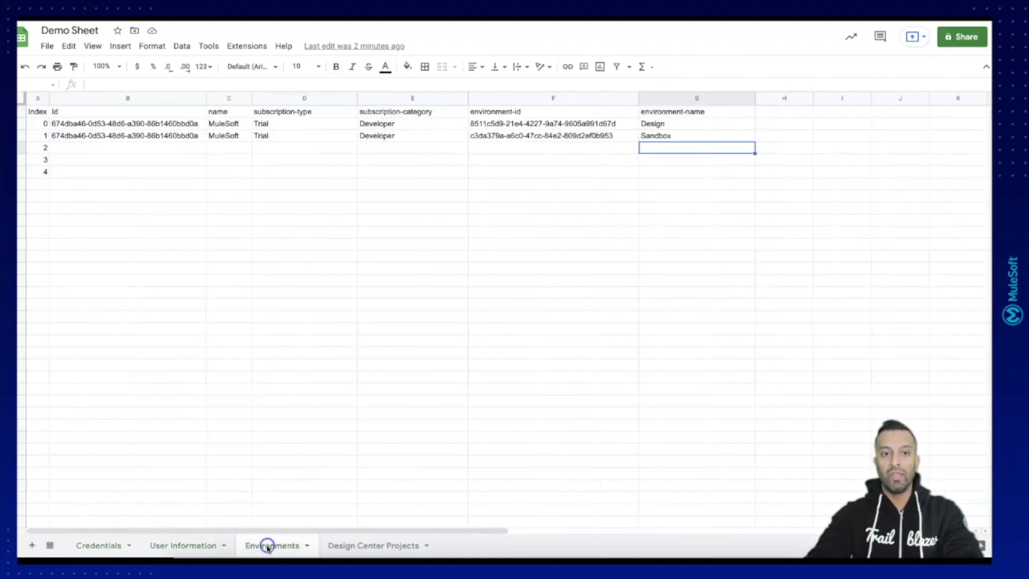
left_click(357, 546)
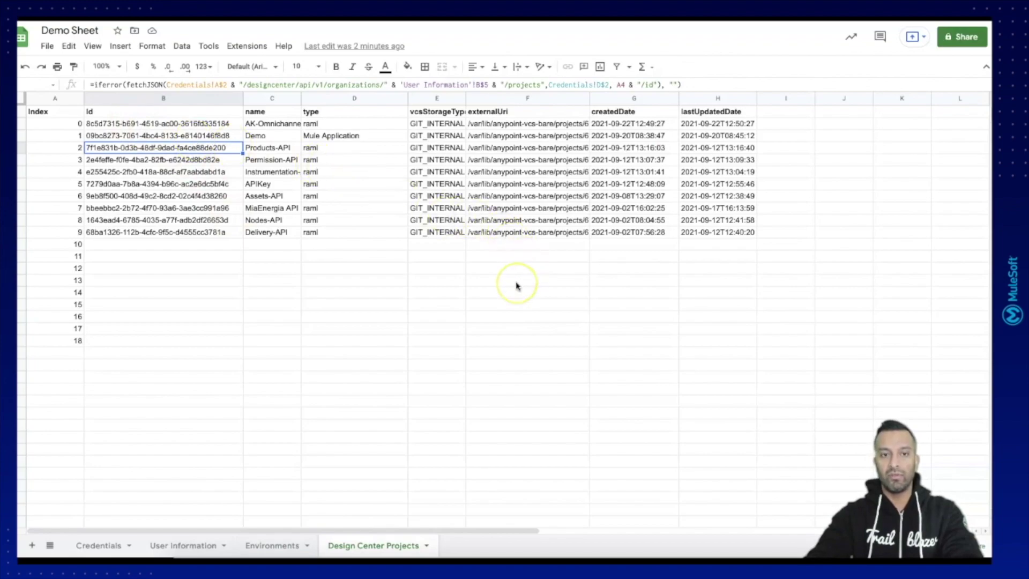
left_click(110, 546)
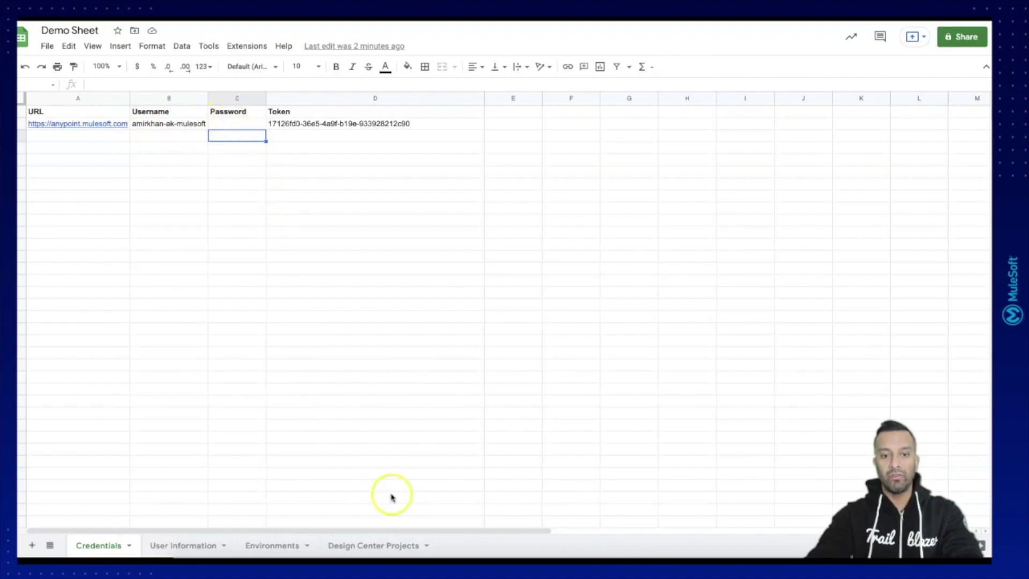
left_click(398, 545)
left_click(374, 533)
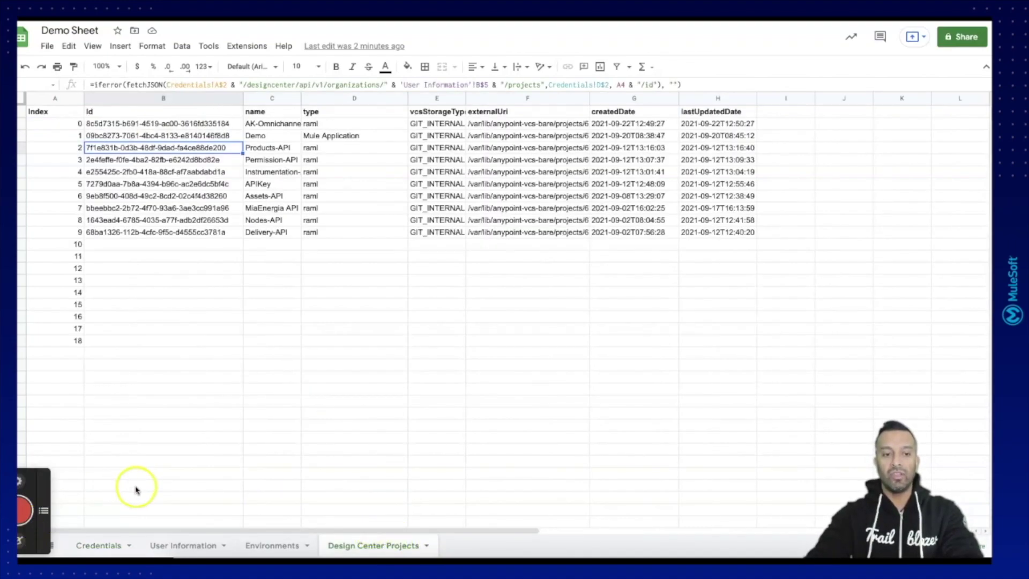
- Add a new sheet to the spreadsheet and name it Exchange Assets
left_click(35, 545)
double_click(460, 546)
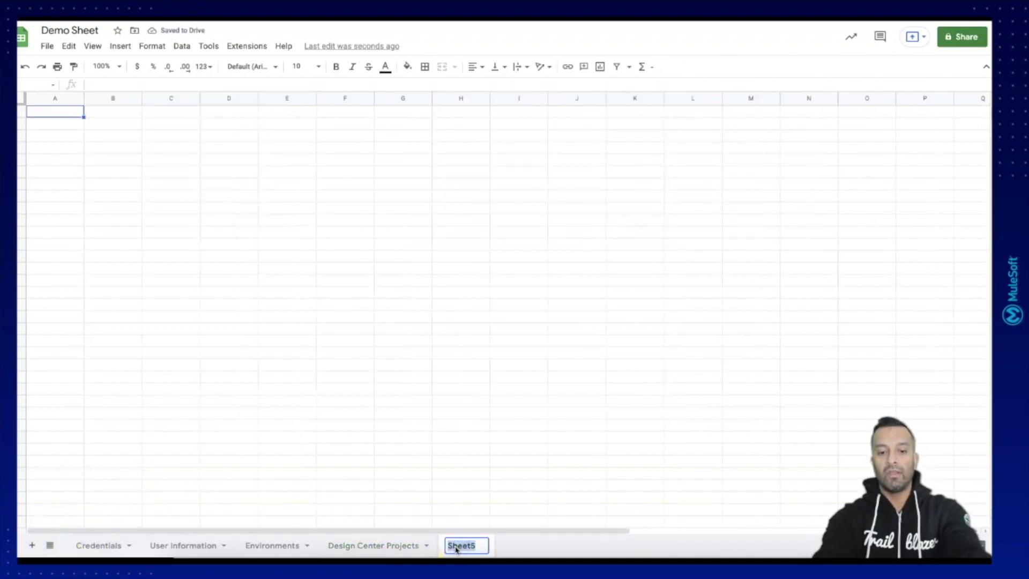
type("Exchange As")
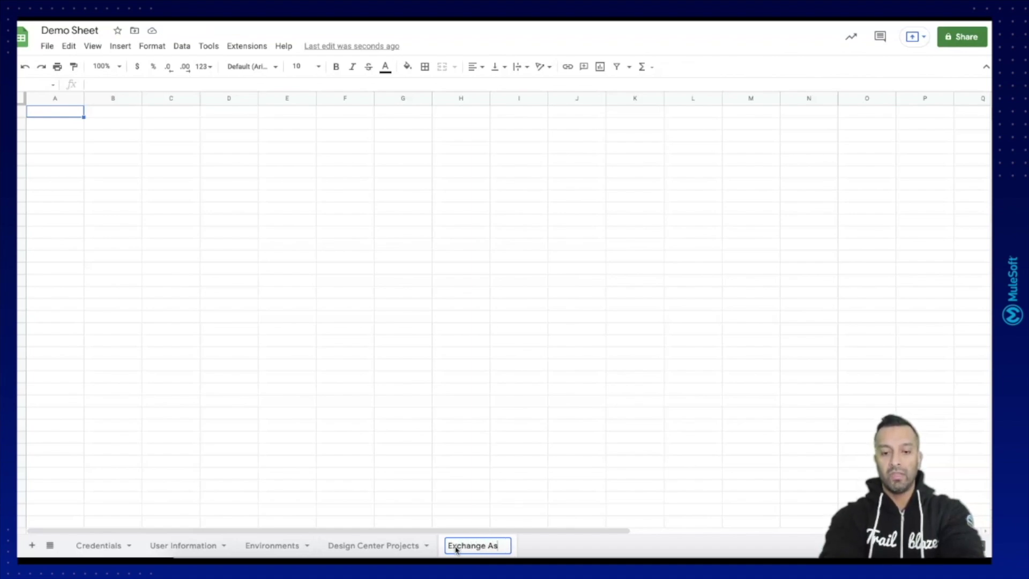
type("sets")
key("Return")
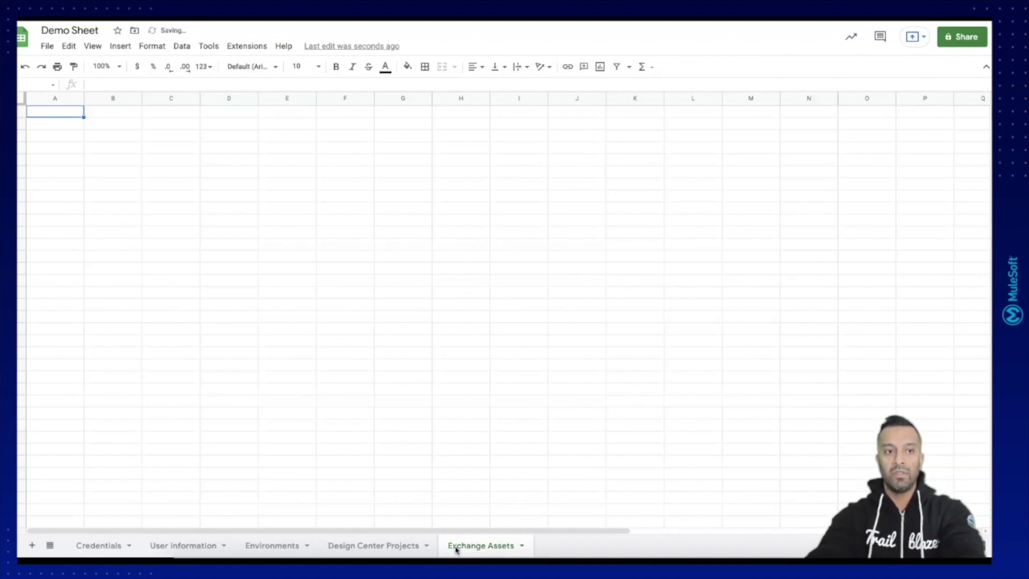
- Enter the column headers Index, id and name in cells A1 to C1 of the Exchange Assets sheet
type("Index")
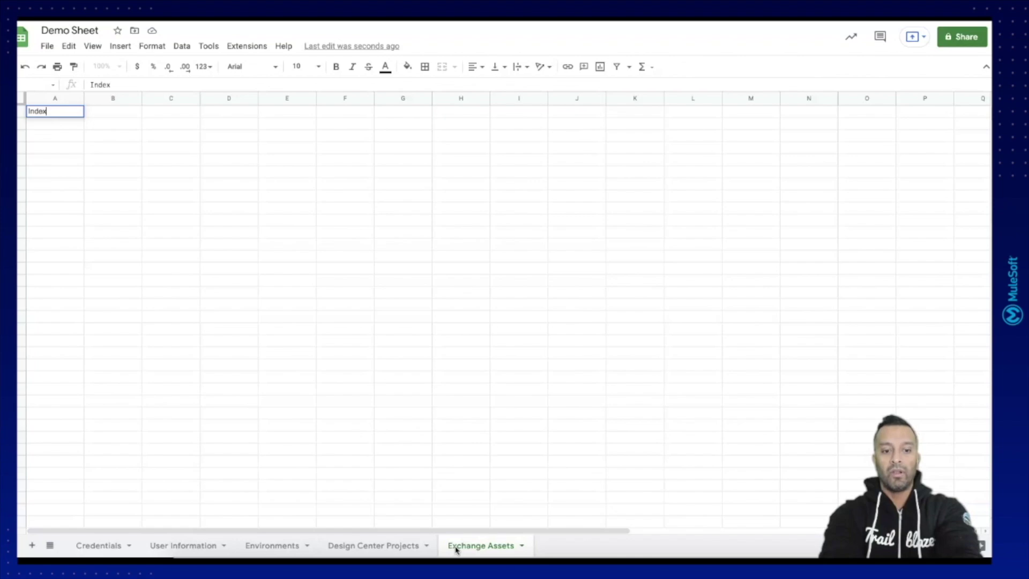
key("Tab")
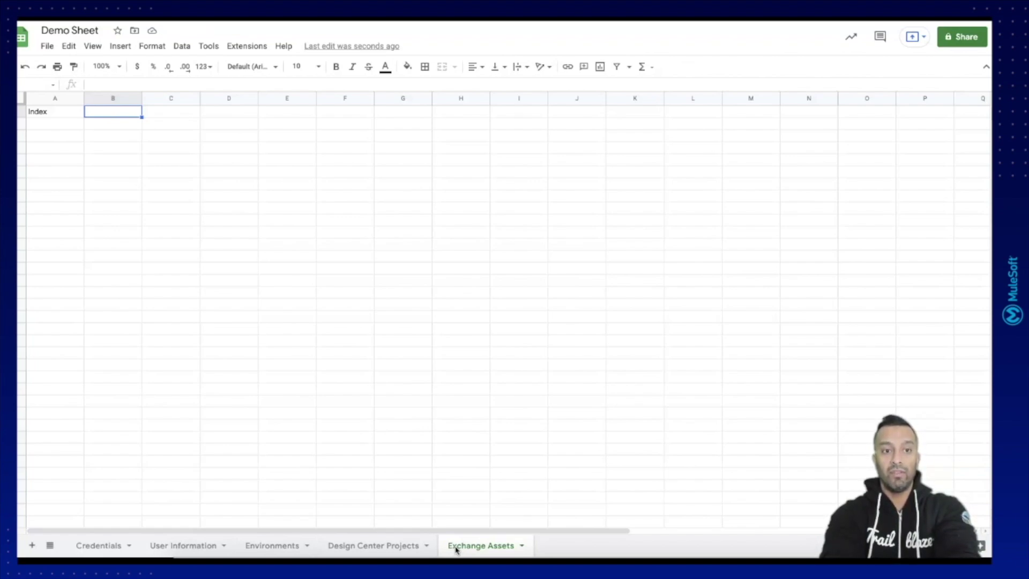
type("id")
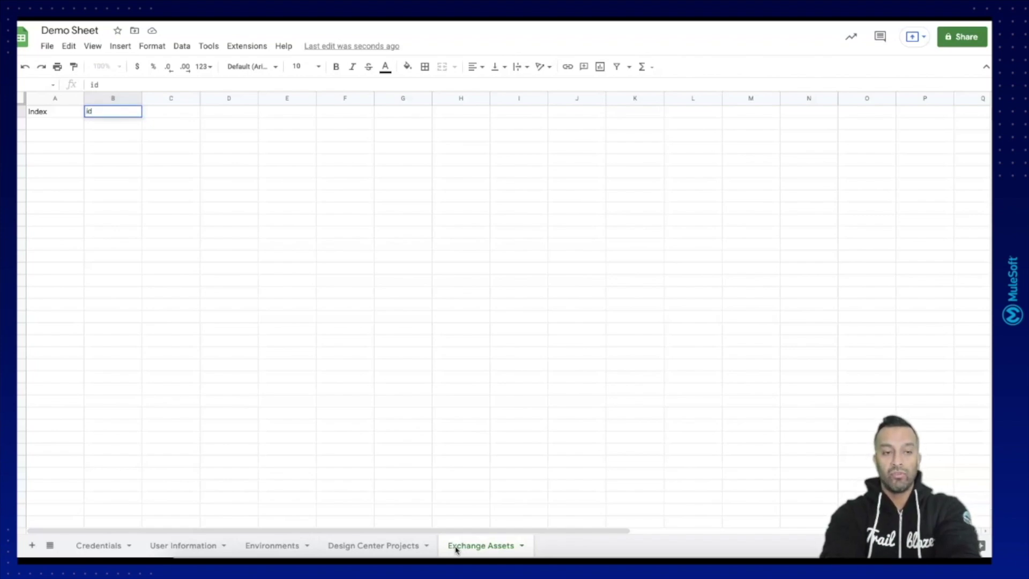
key("Tab")
type("m")
key("BackSpace")
type("n")
key("Return")
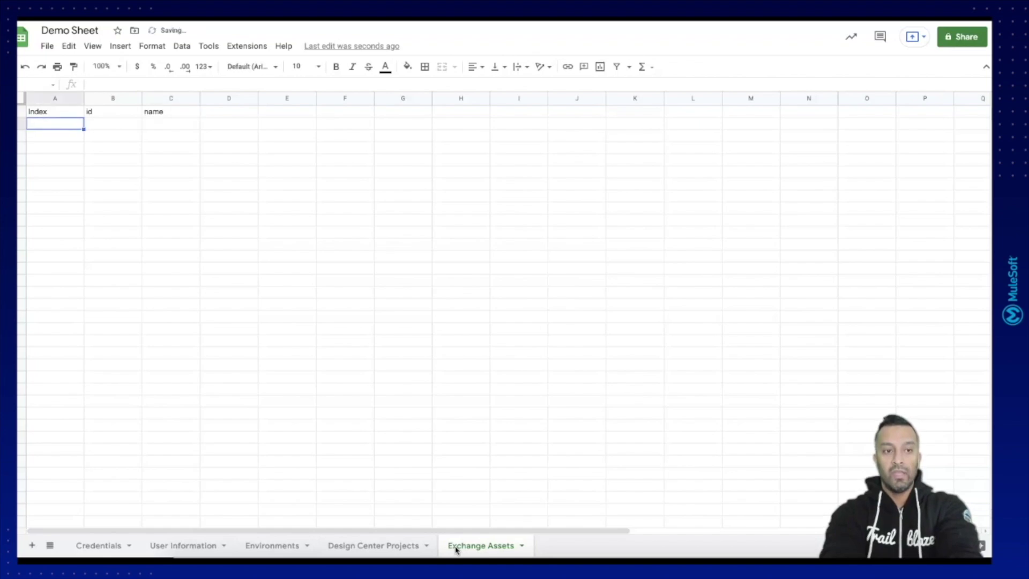
left_click(100, 112)
left_click(169, 115)
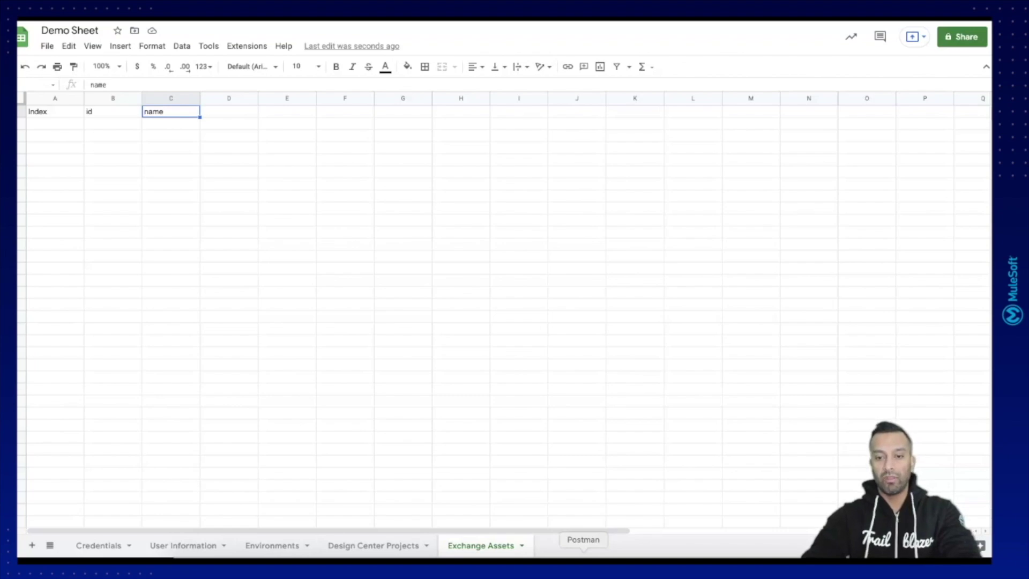
- Switch to Postman and send the Login to Anypoint Platform request from the Authentication folder
left_click(584, 558)
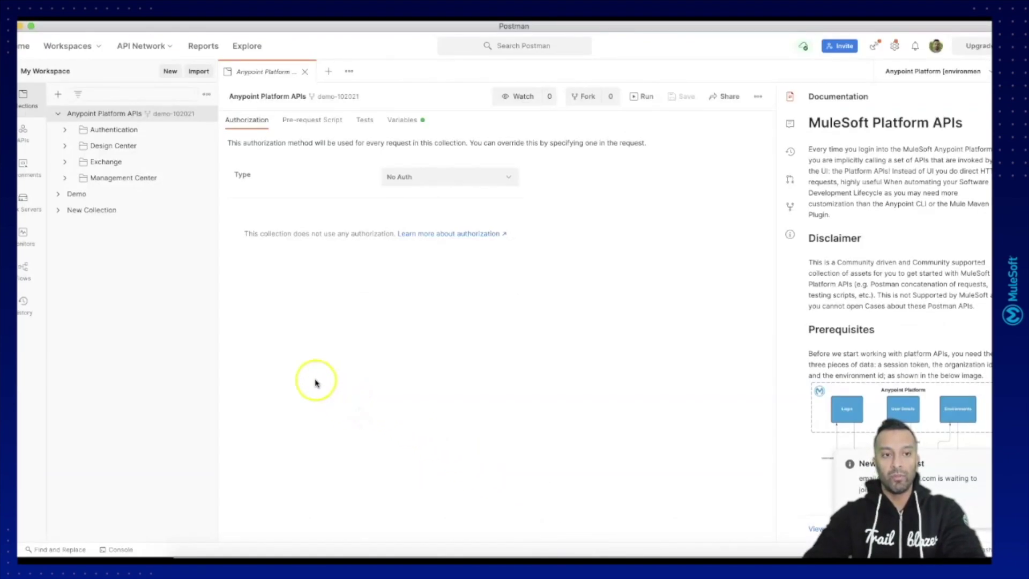
left_click(66, 131)
left_click(108, 145)
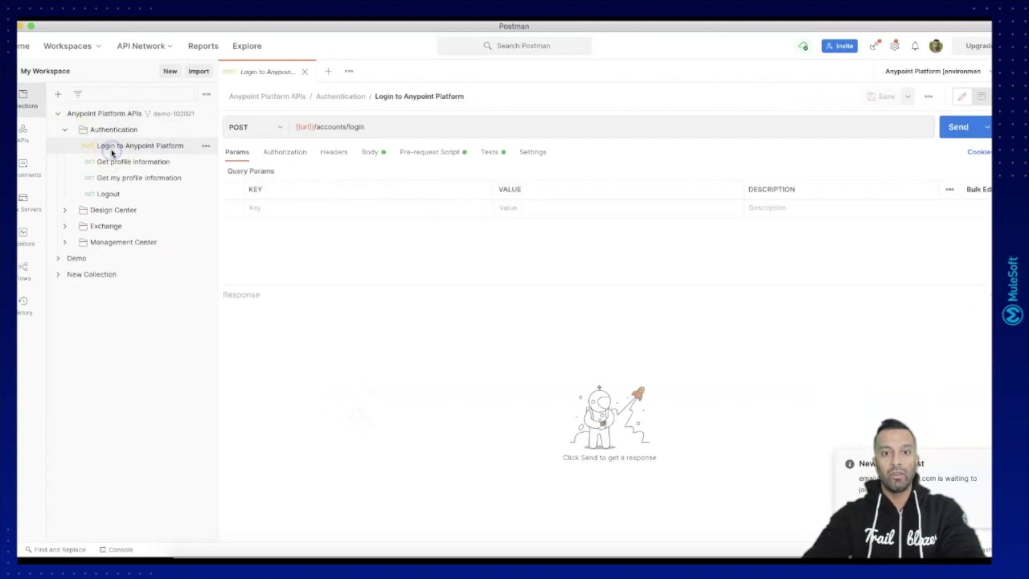
left_click(956, 137)
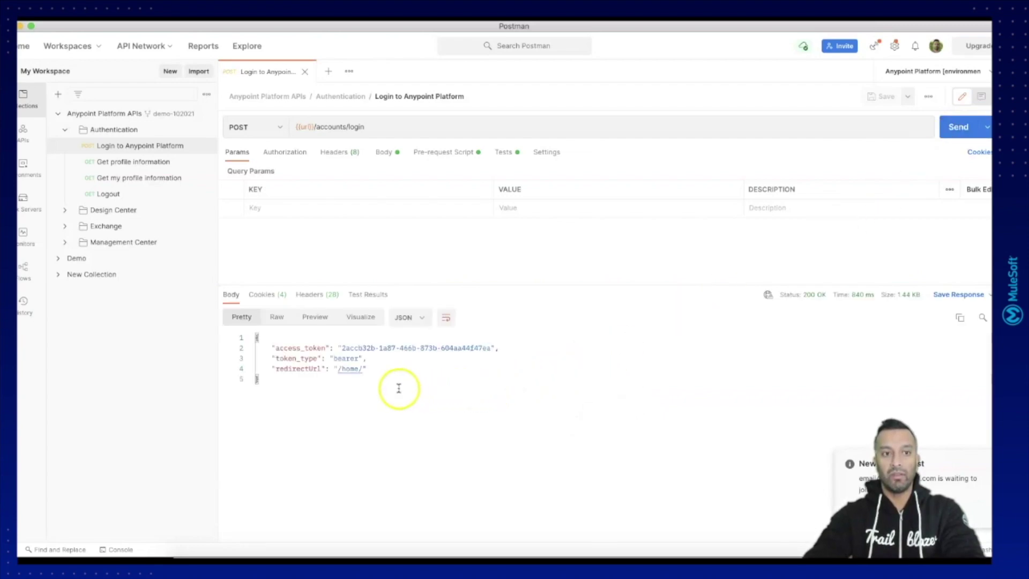
- Send the Get profile information request, and close both open authentication requests
left_click(116, 163)
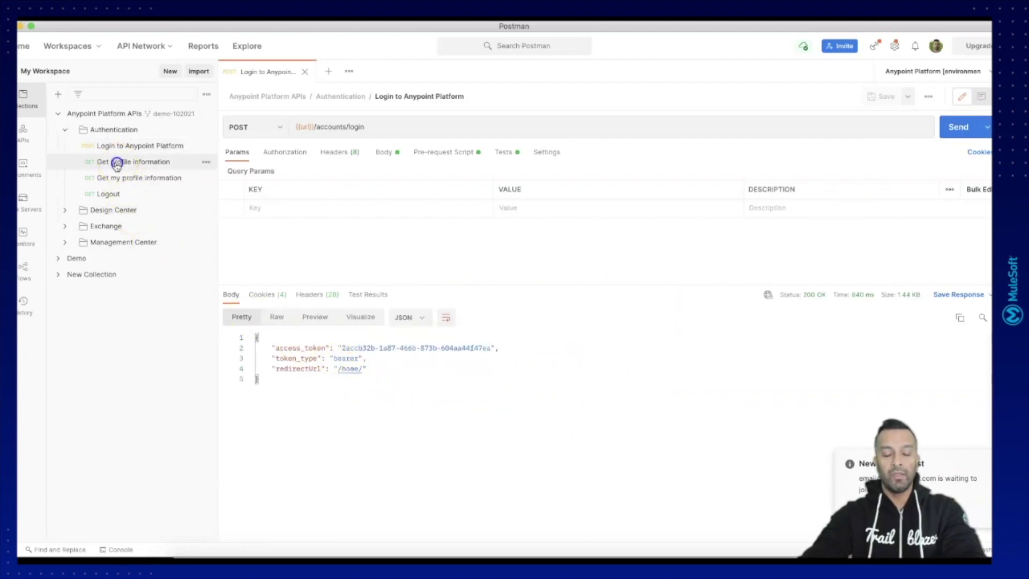
left_click(951, 130)
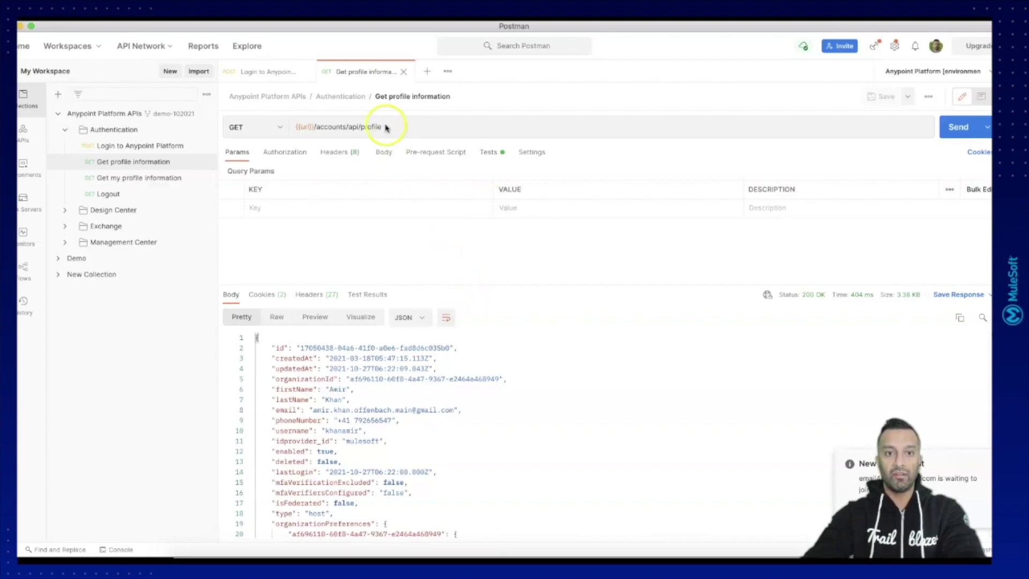
middle_click(368, 73)
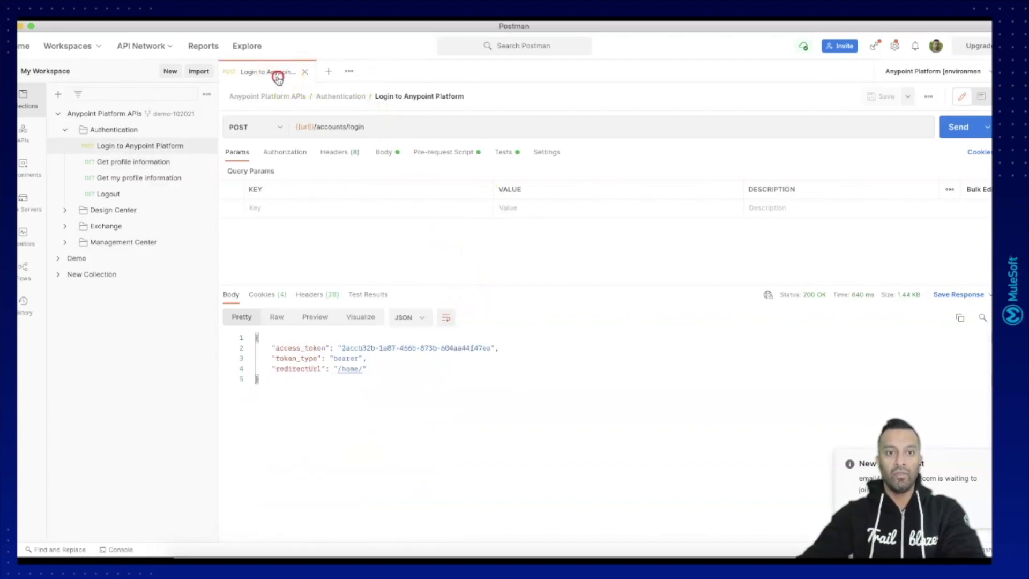
middle_click(278, 73)
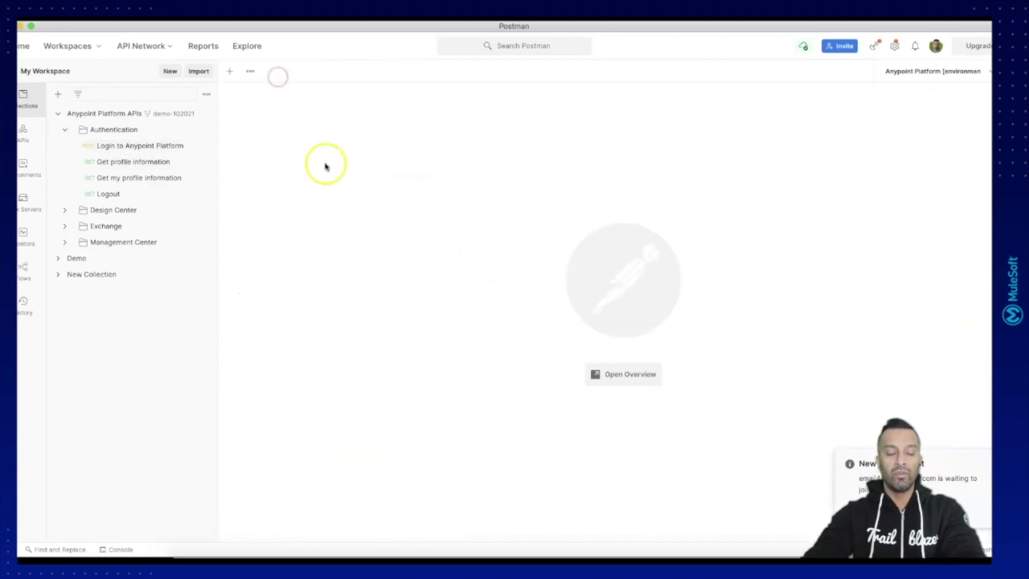
- Send the Get all assets for organization by mulesoft request from the Assets folder under Exchange
left_click(65, 130)
left_click(66, 163)
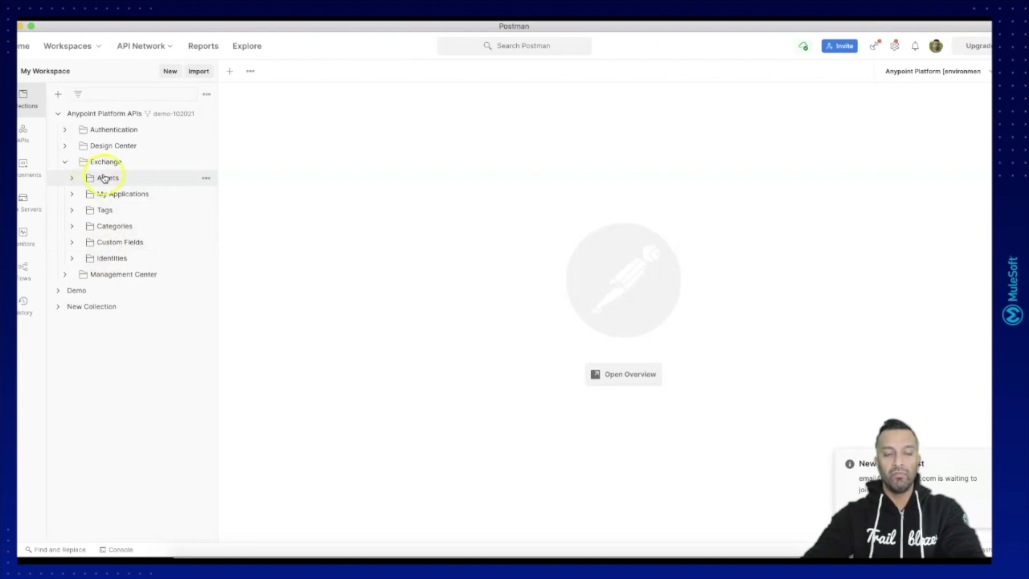
left_click(71, 177)
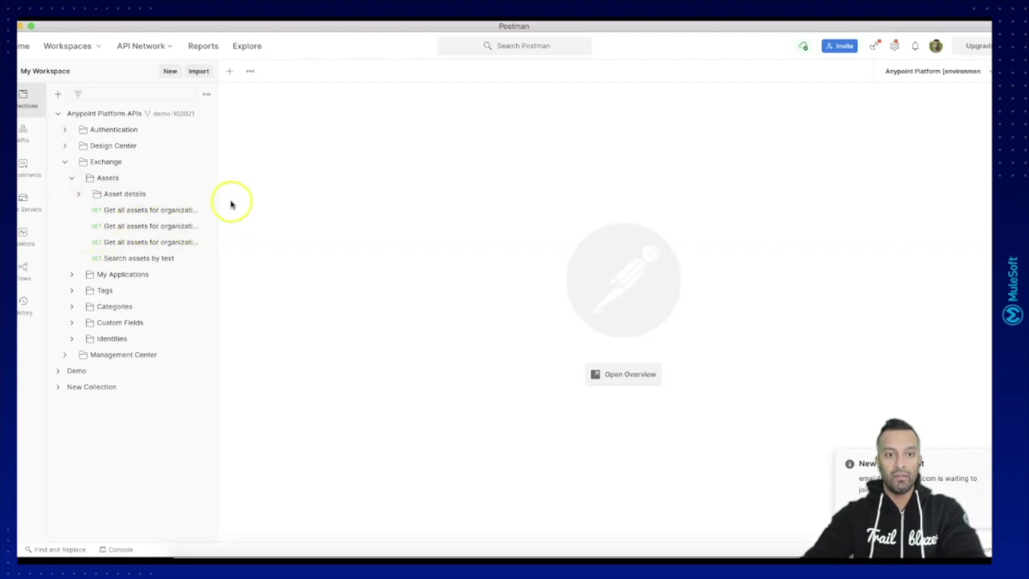
left_click_drag(218, 200, 303, 190)
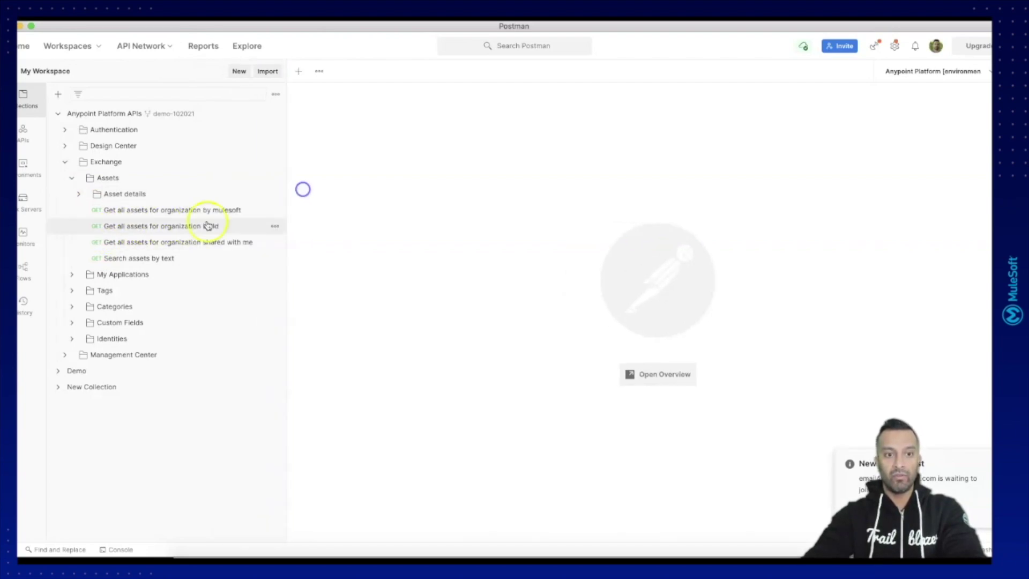
left_click(121, 214)
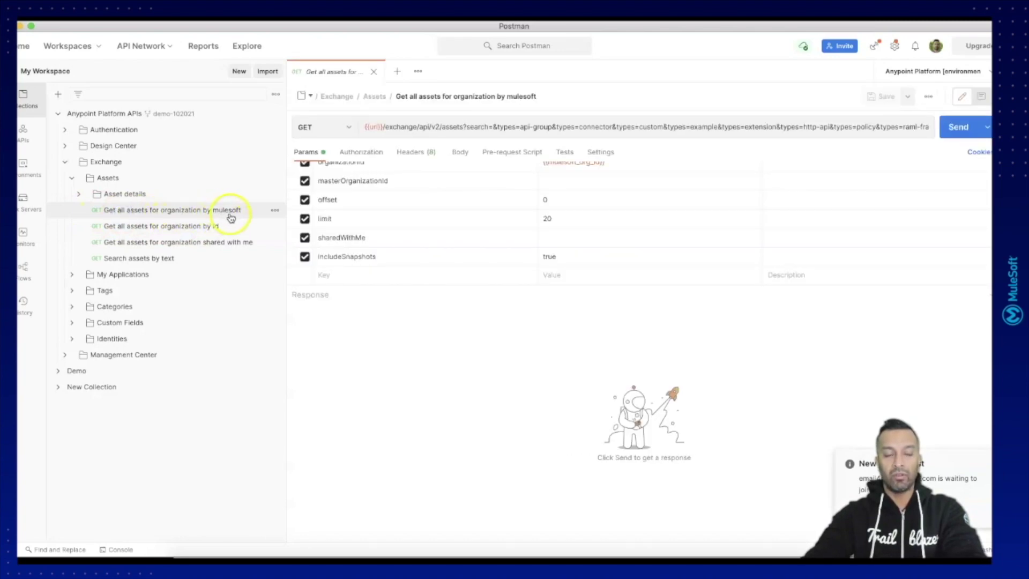
left_click(964, 132)
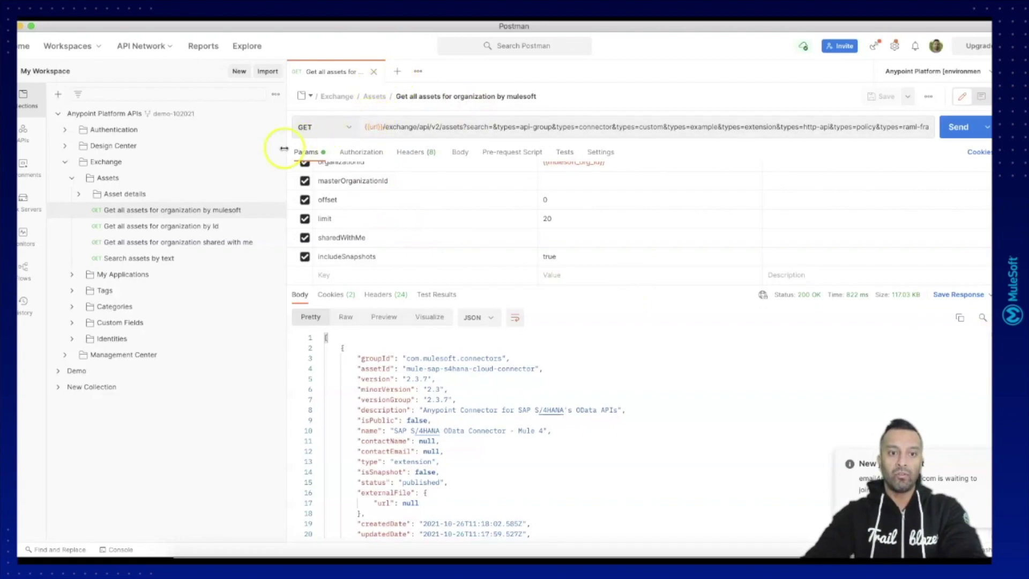
- Send the Get all assets for organization by id request from the Exchange Assets folder
left_click(209, 230)
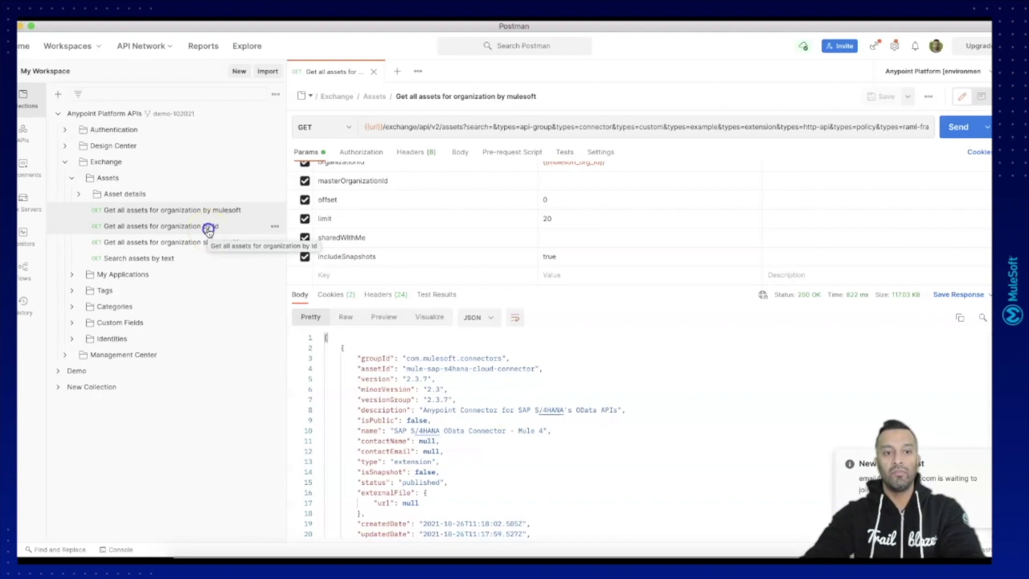
left_click(314, 67)
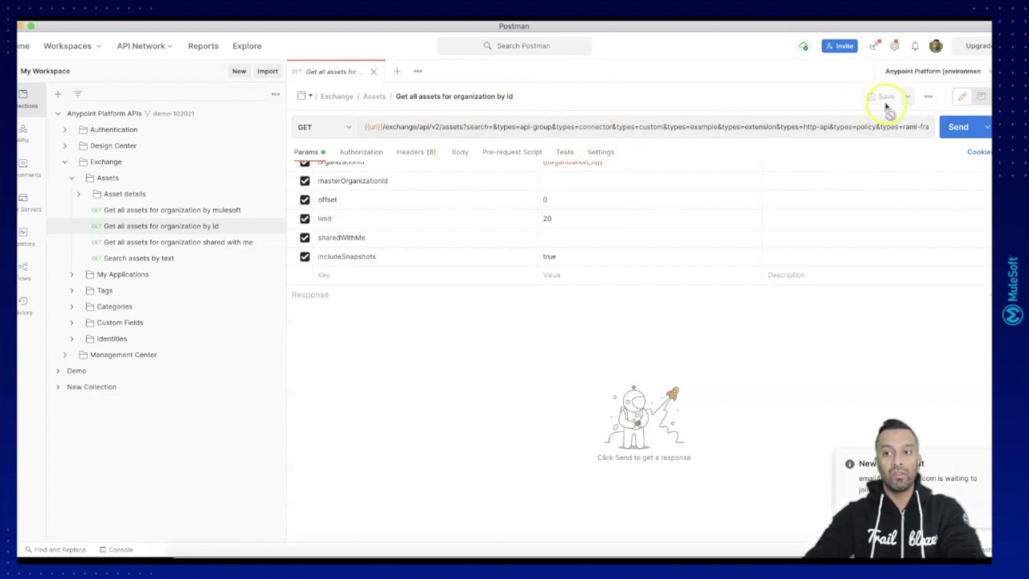
left_click(960, 127)
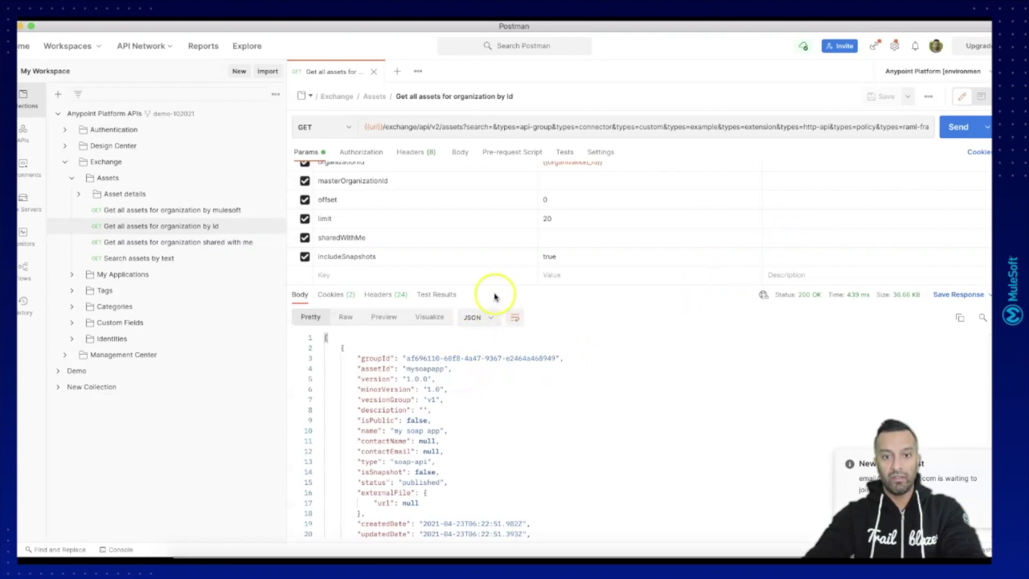
- Enlarge the response area and examine the first asset's assetId and groupId fields
left_click_drag(257, 208, 229, 209)
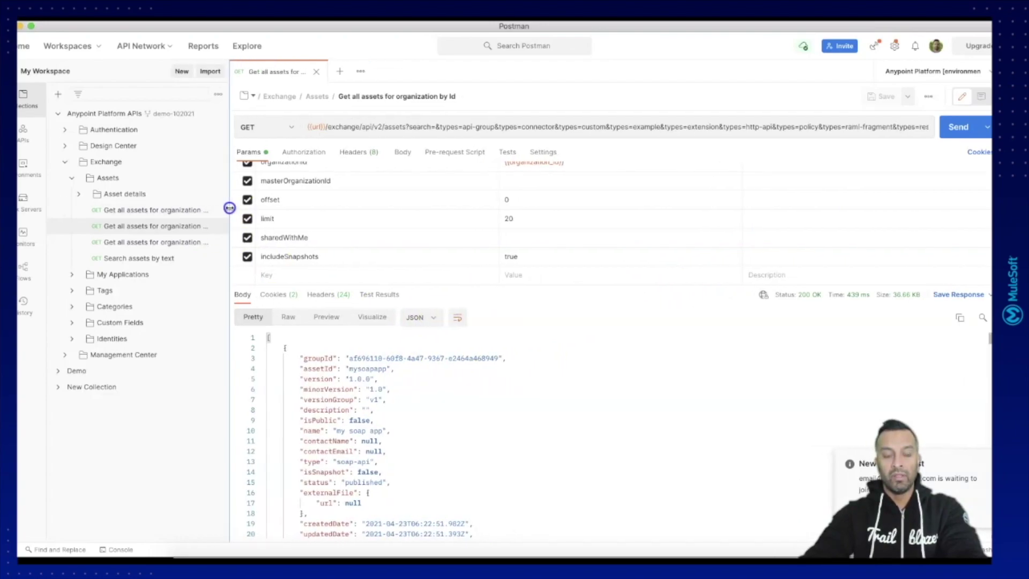
left_click_drag(552, 286, 556, 185)
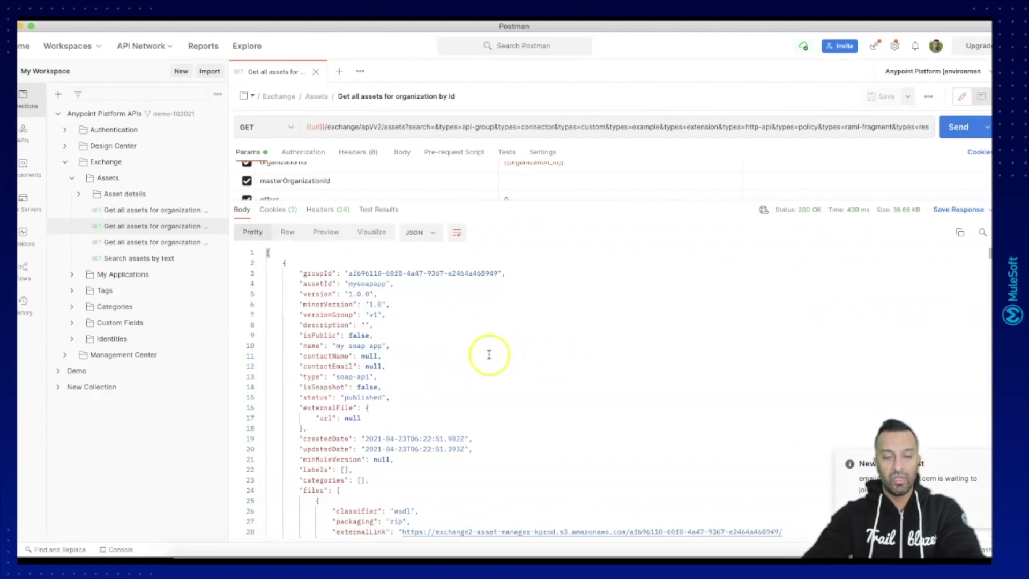
left_click(315, 283)
double_click(316, 282)
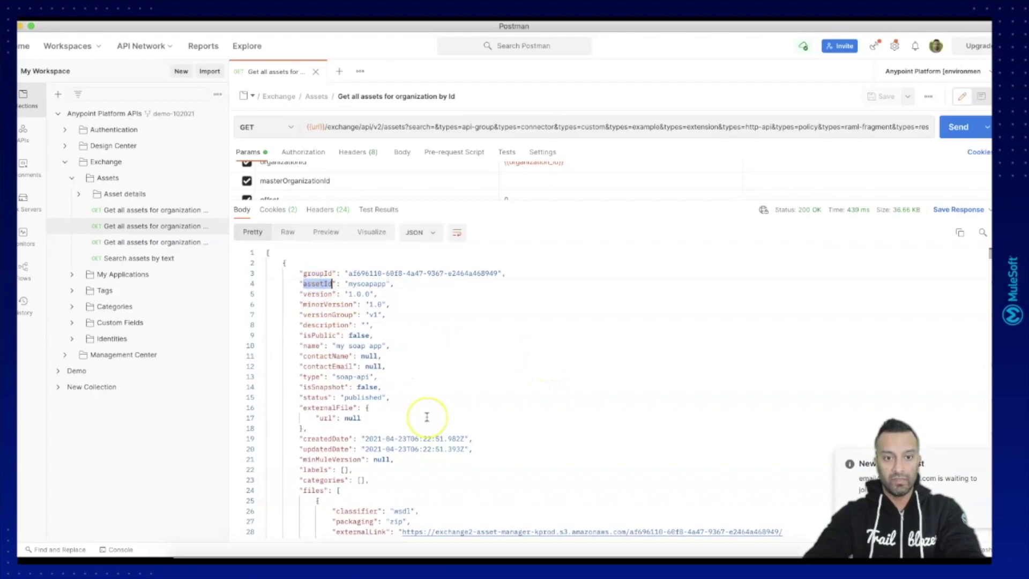
left_click(318, 272)
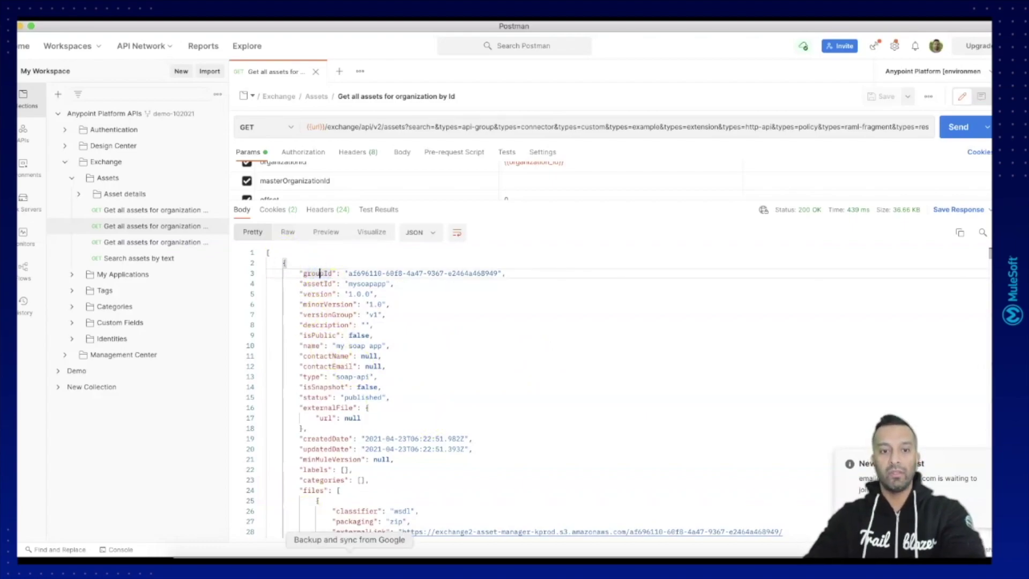
left_click(322, 274)
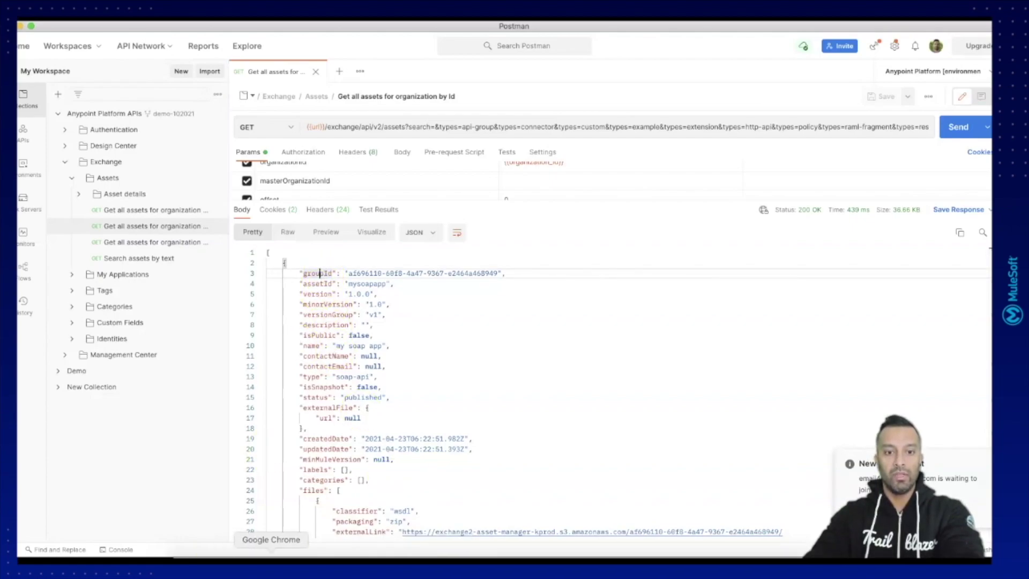
- Switch to the Demo Sheet in Google Sheets and replace the id and name headers on Exchange Assets with groupId and assetId
left_click(271, 560)
left_click(156, 114)
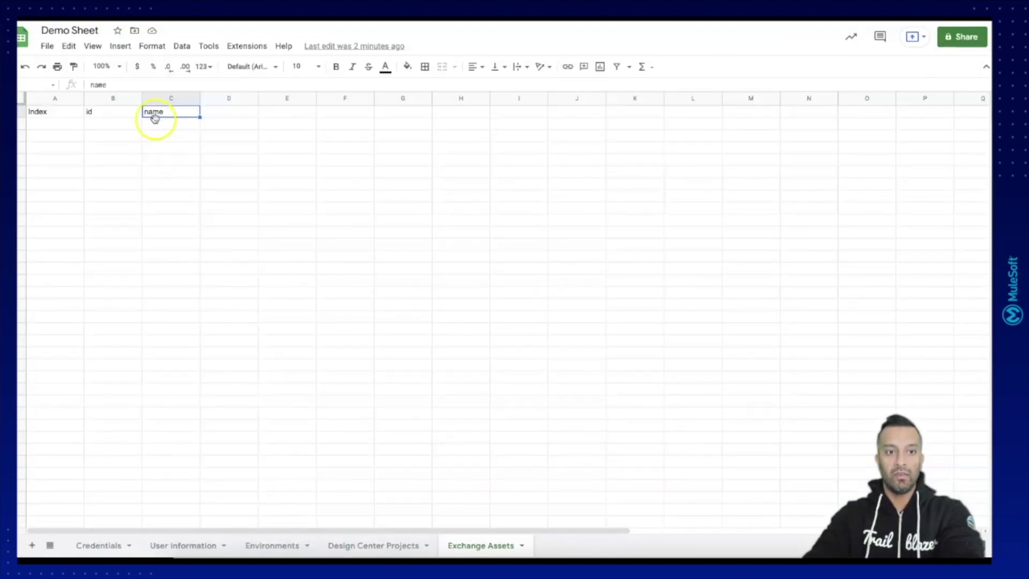
left_click(94, 114)
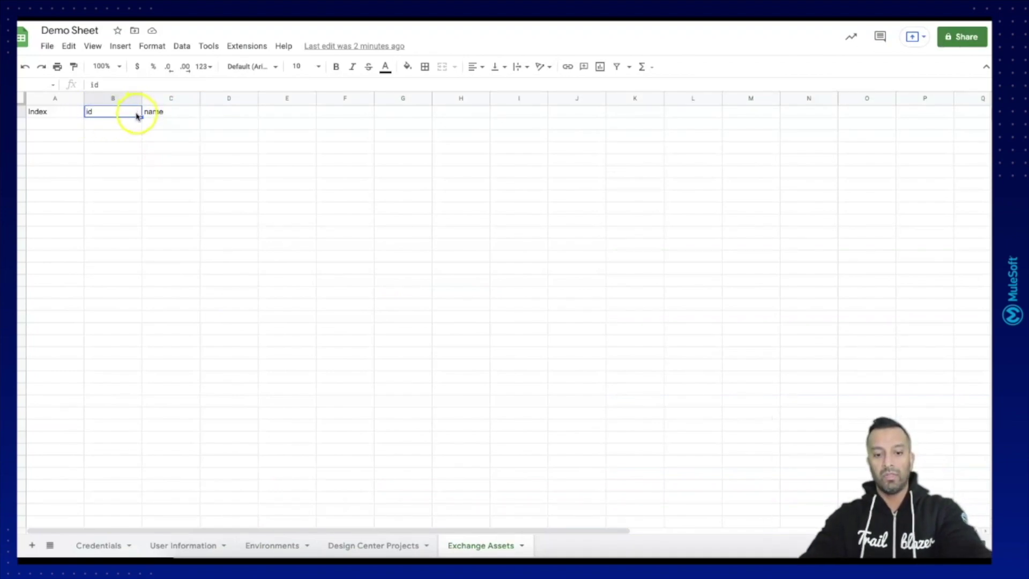
key("super+shift+4")
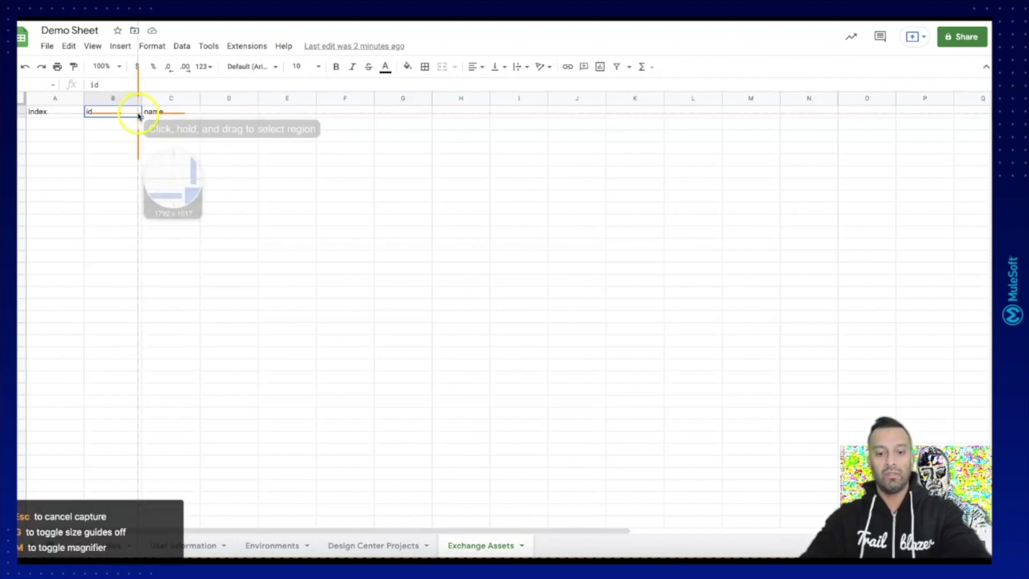
key("Escape")
left_click(102, 112)
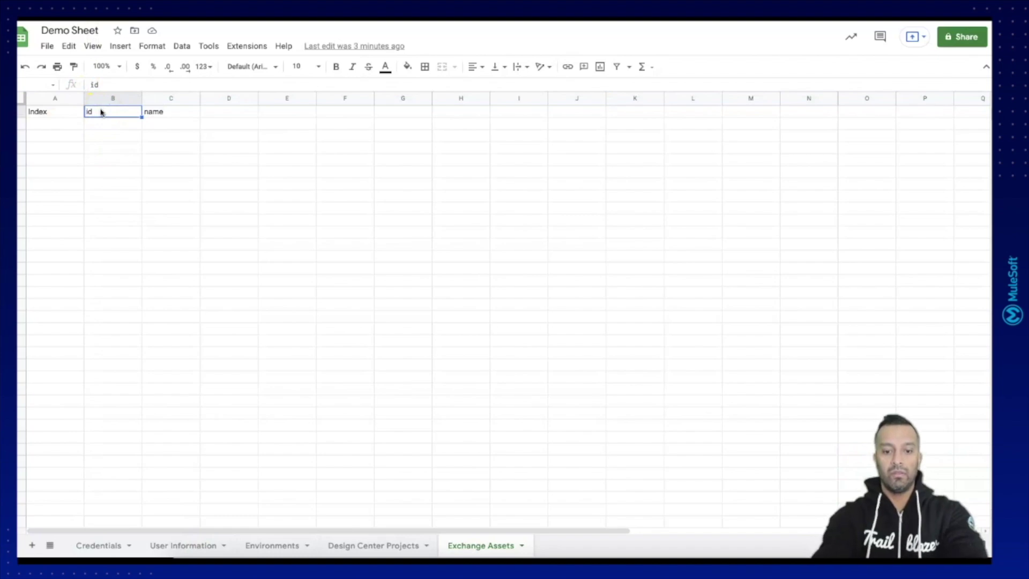
type("groupI")
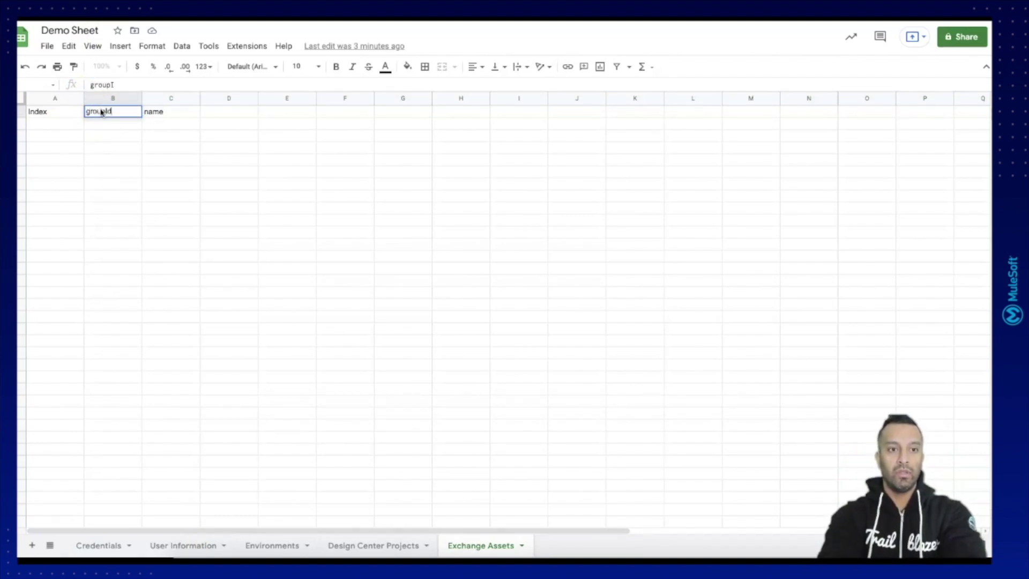
key("Tab")
type("a")
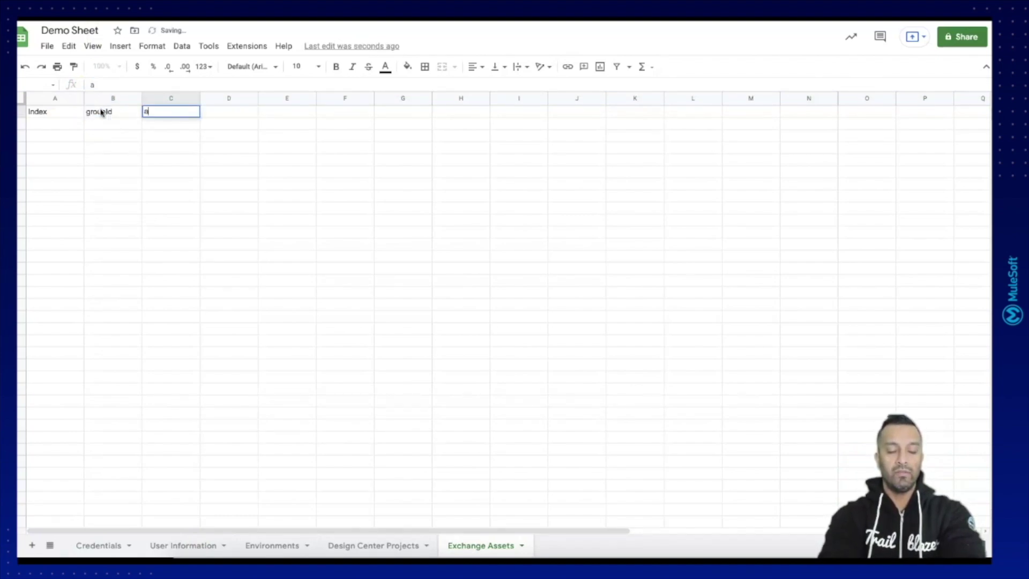
type("ssetId")
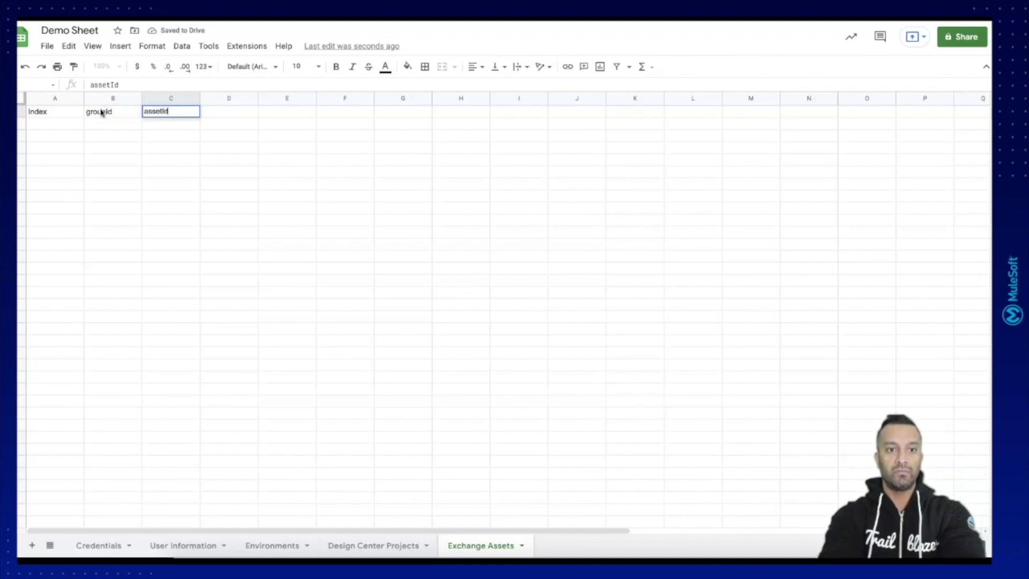
key("Tab")
- Add the headers version, minorVersion, versionGroup, description, isPublic, name, type, status, createdByUser, OrgName, rating and numberOfRates from D1, following the Postman response's fields
key("alt+Tab")
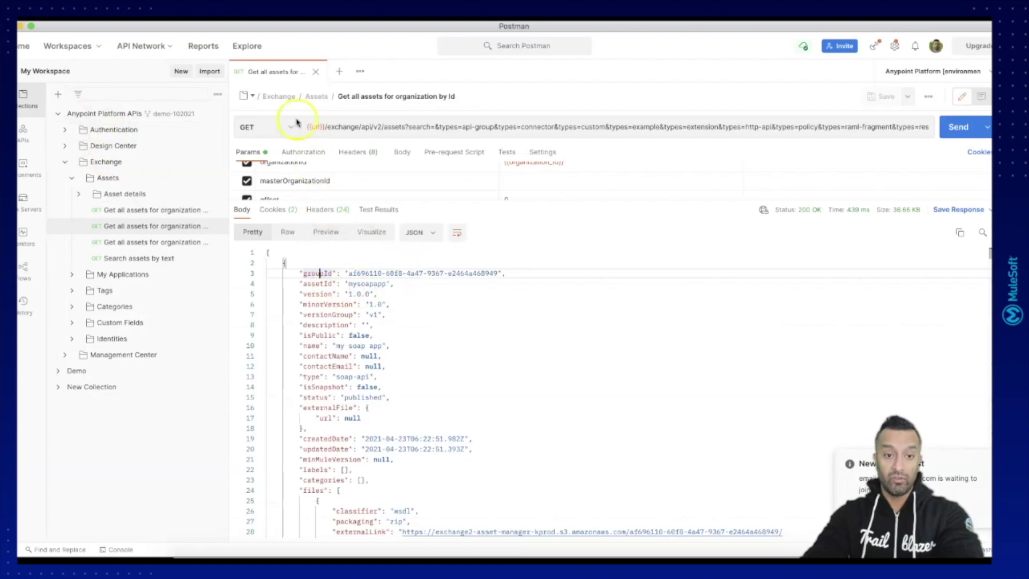
key("alt+Tab")
type("v")
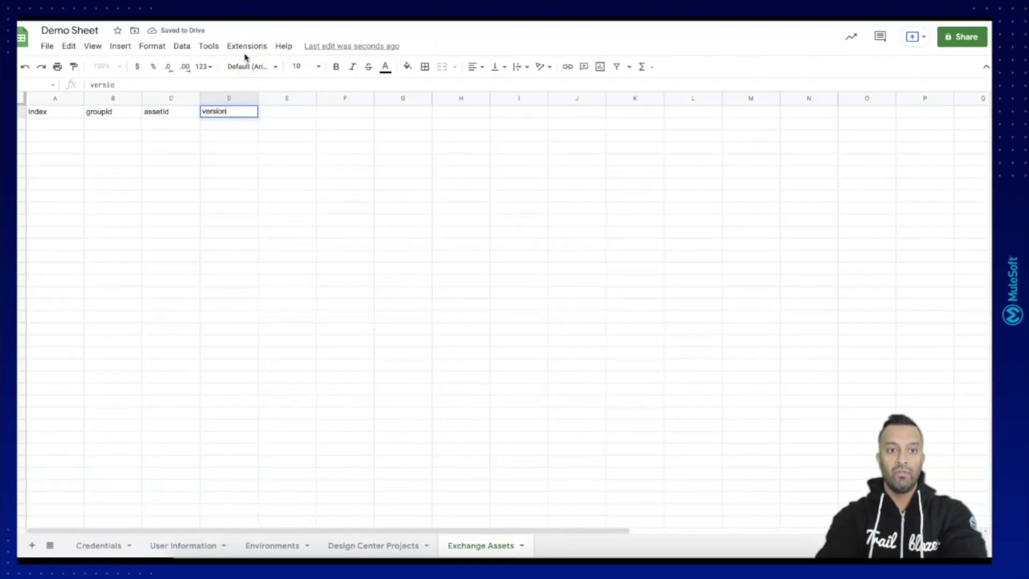
key("alt+Tab")
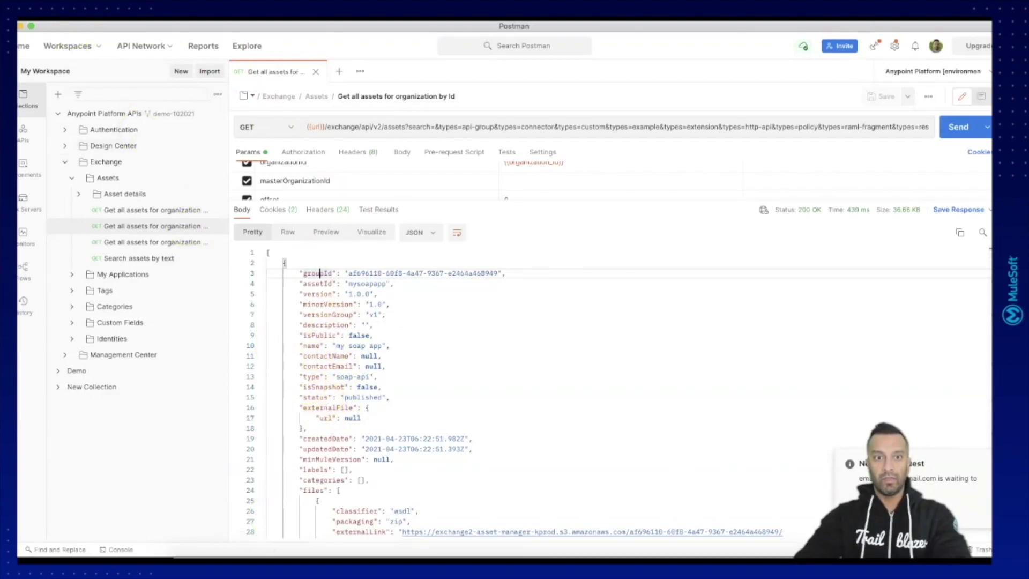
key("super+Tab")
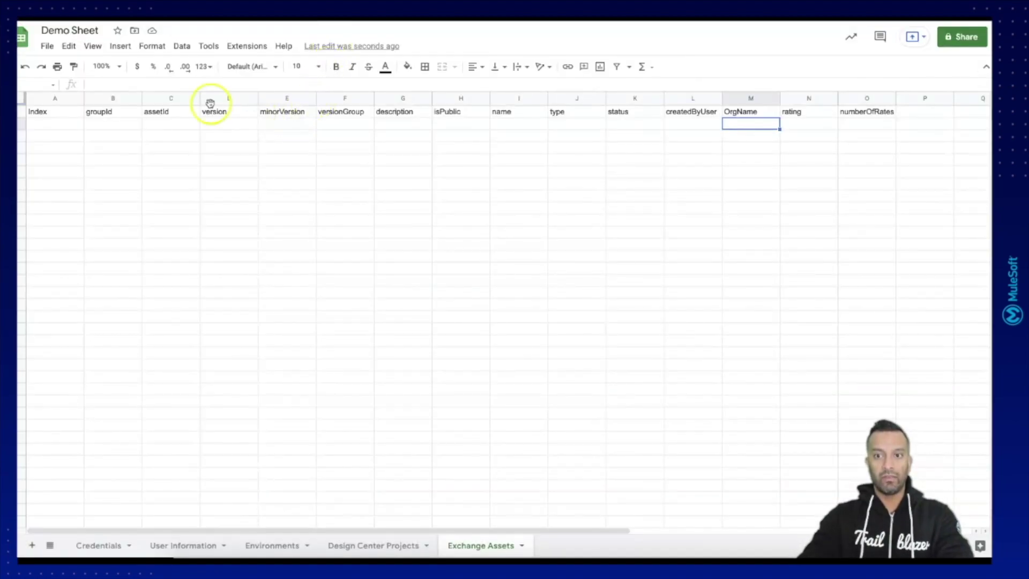
- Make the whole header row of the Exchange Assets sheet bold
left_click(20, 111)
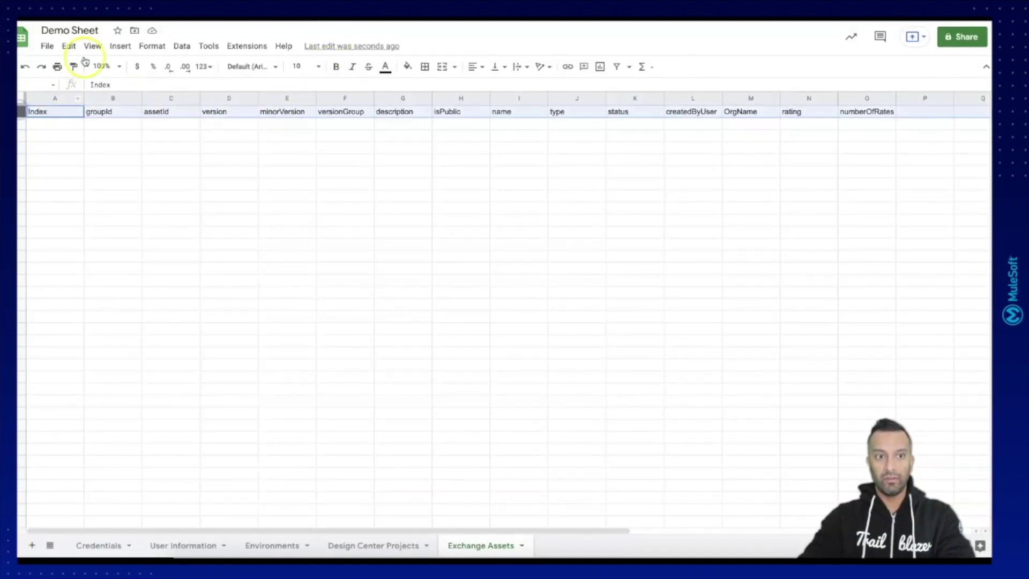
left_click(337, 68)
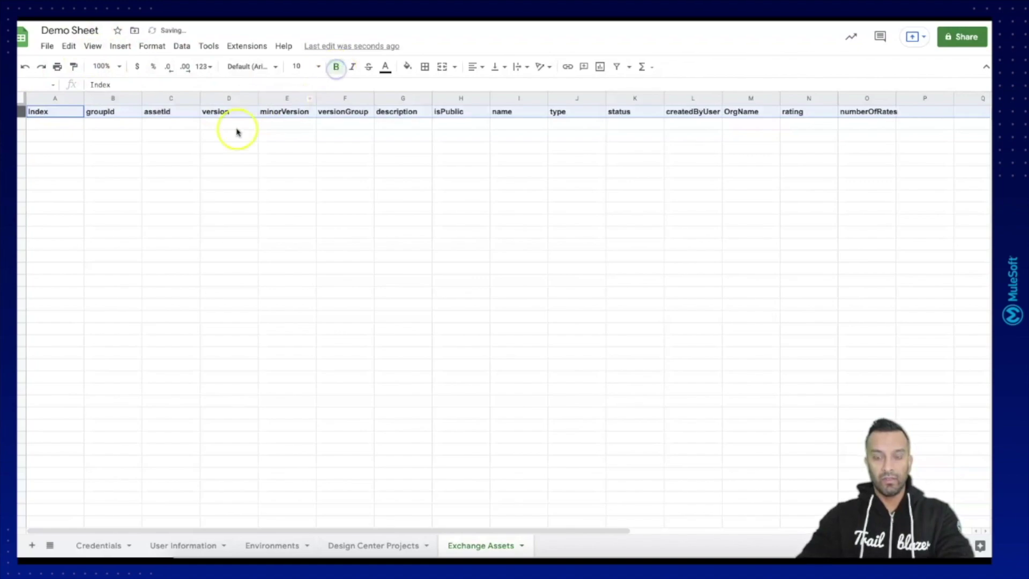
left_click(208, 143)
- Review the header cells in row 1, including groupId, description, isPublic, status, rating, numberOfRates and OrgName
left_click(101, 116)
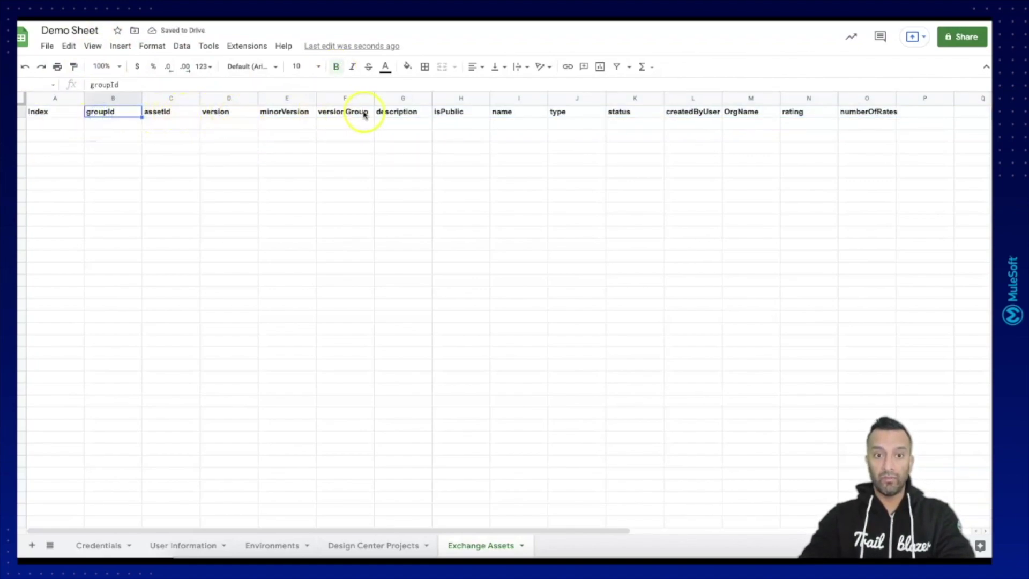
left_click(411, 114)
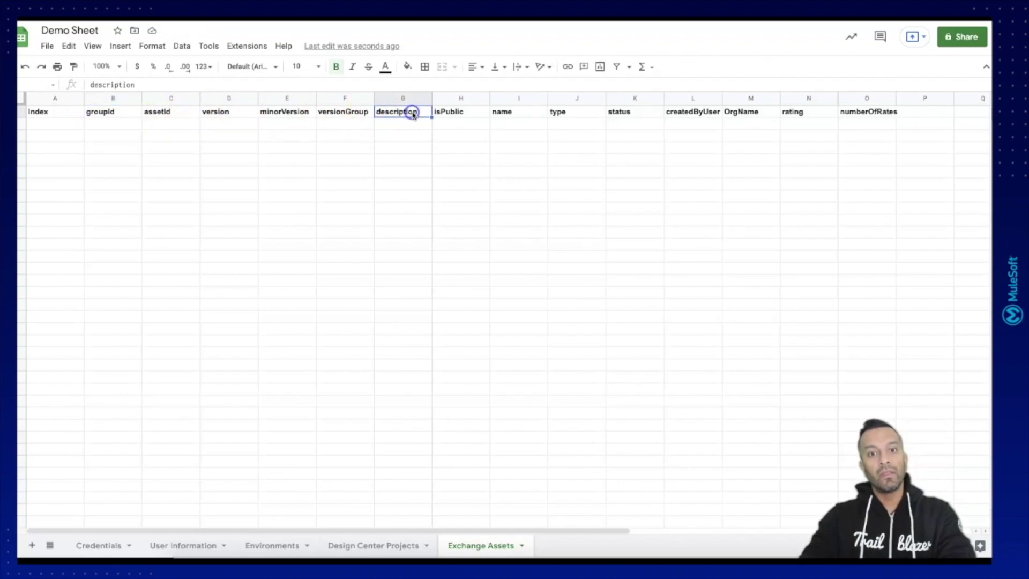
left_click(445, 114)
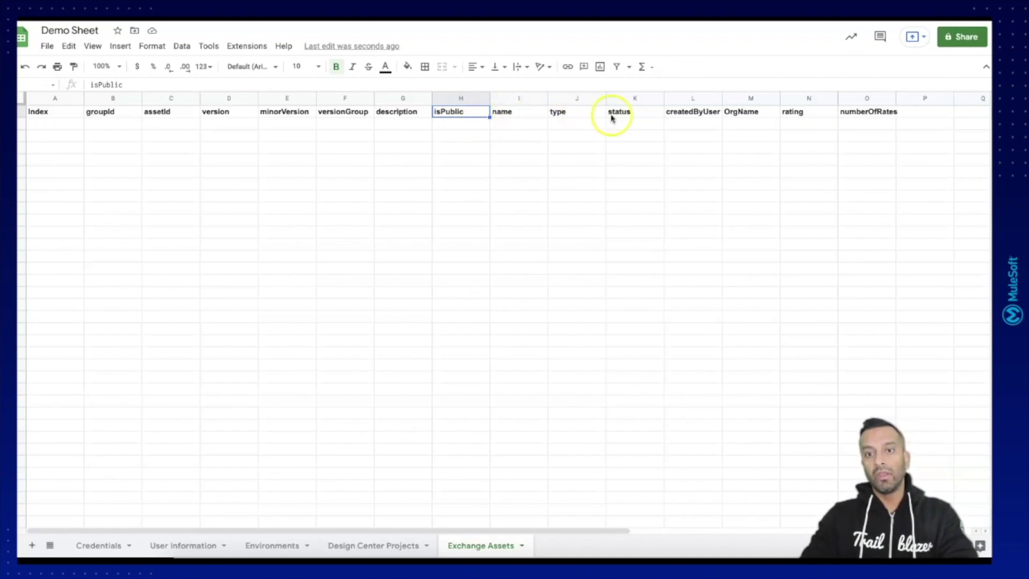
left_click(643, 114)
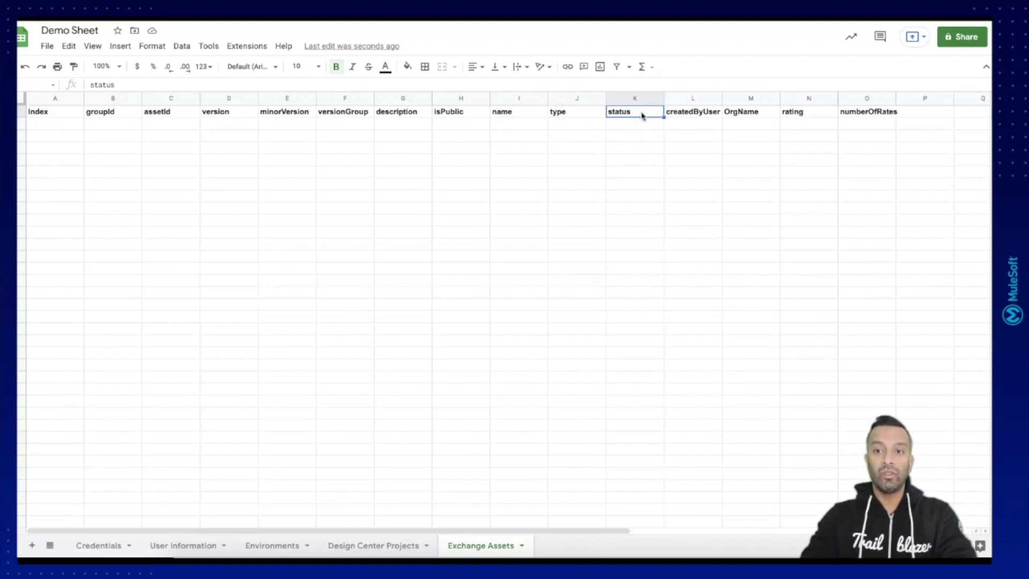
left_click(794, 113)
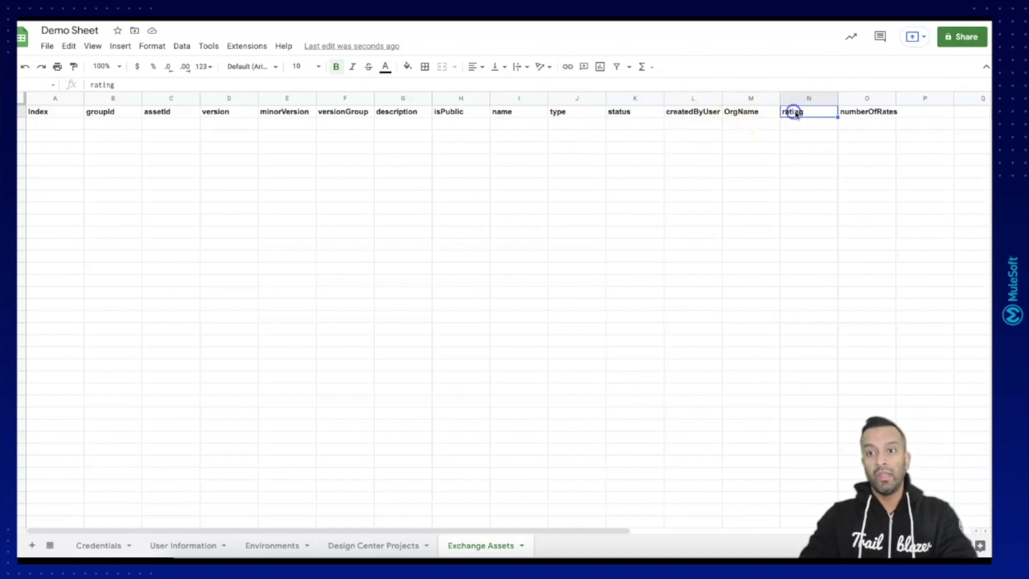
left_click(855, 111)
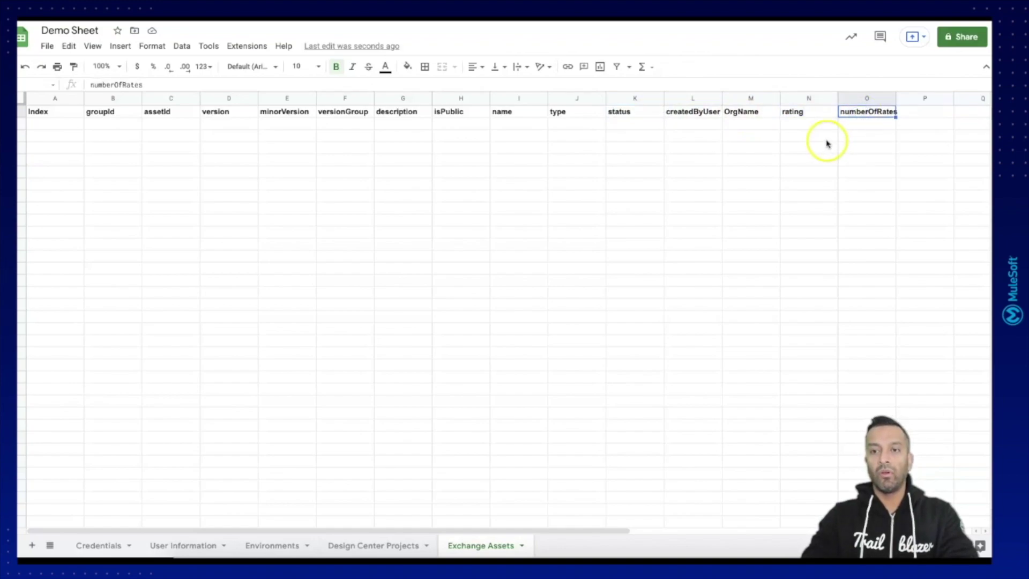
left_click(741, 112)
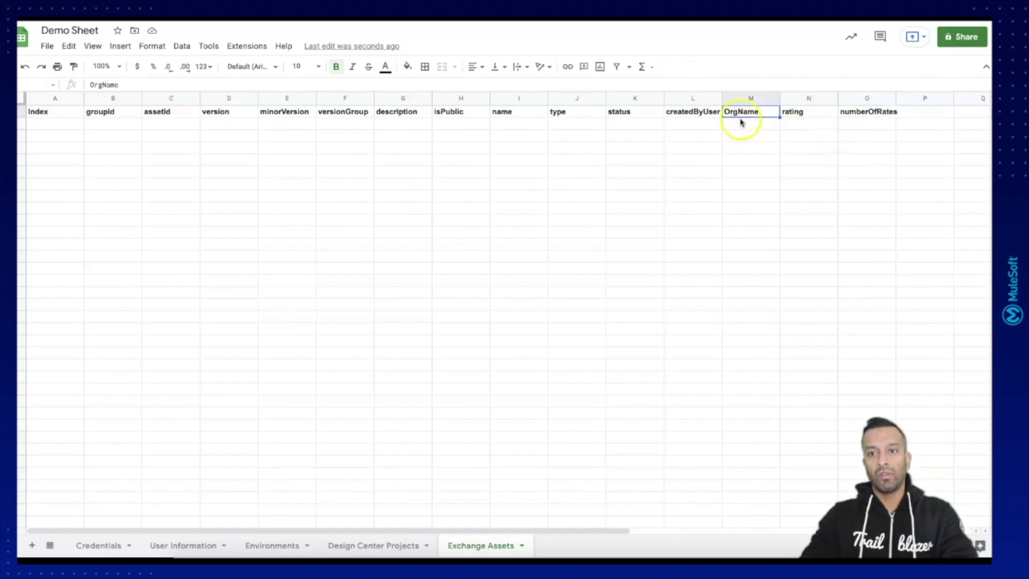
- Widen the createdByUser column slightly so that its header fits
left_click(687, 112)
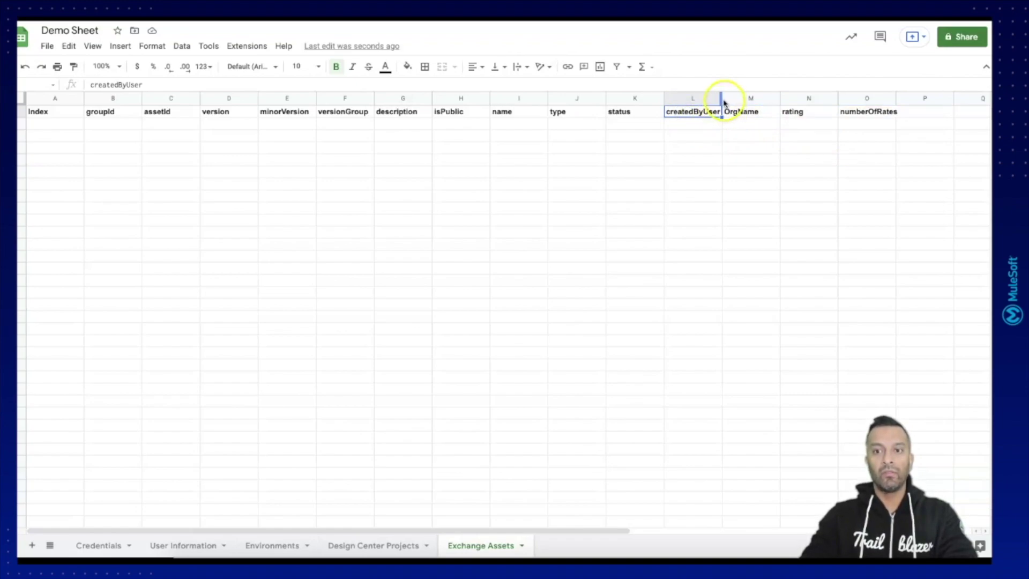
left_click_drag(722, 97, 733, 98)
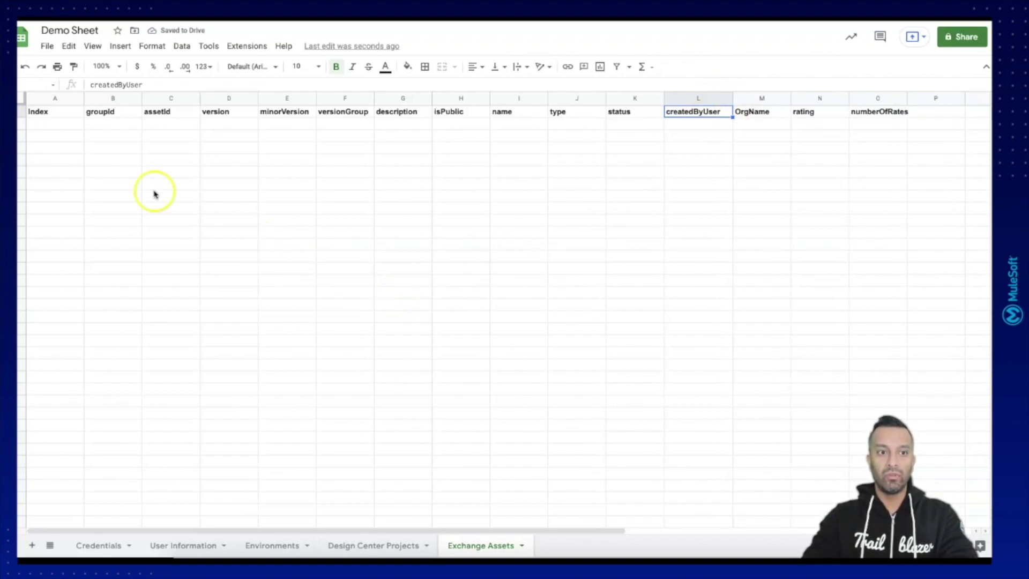
- Enter 0, 1 and 2 under Index from A2 and fill the series down to 28 in A30
left_click(53, 124)
type("0")
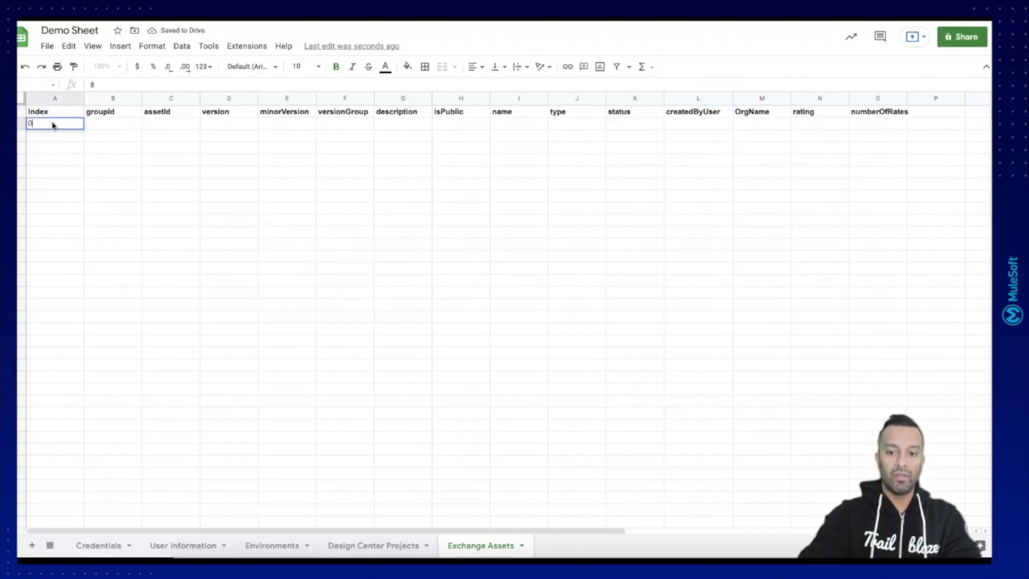
key("Return")
type("1")
key("Return")
type("2")
key("Return")
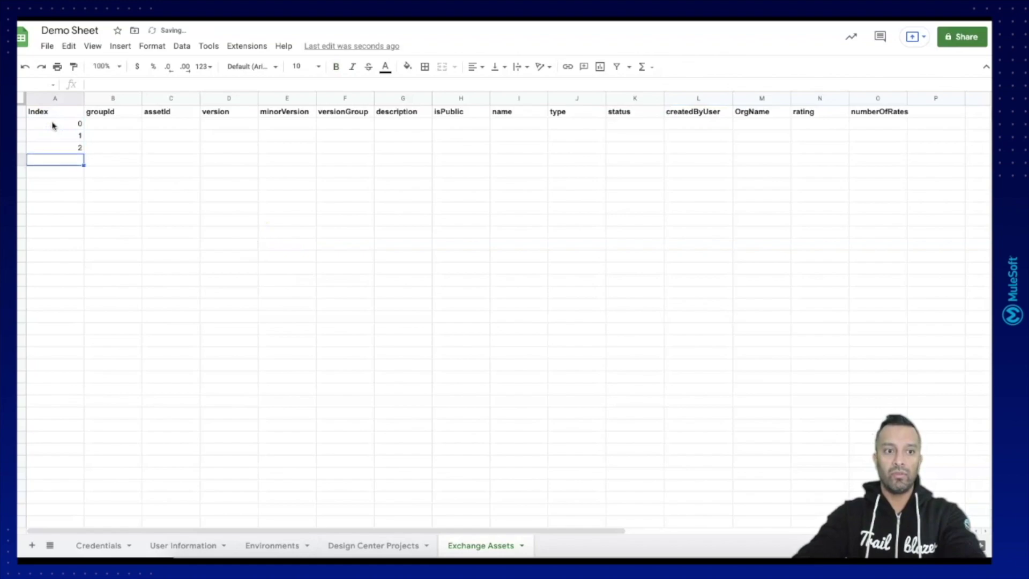
left_click_drag(65, 122, 76, 465)
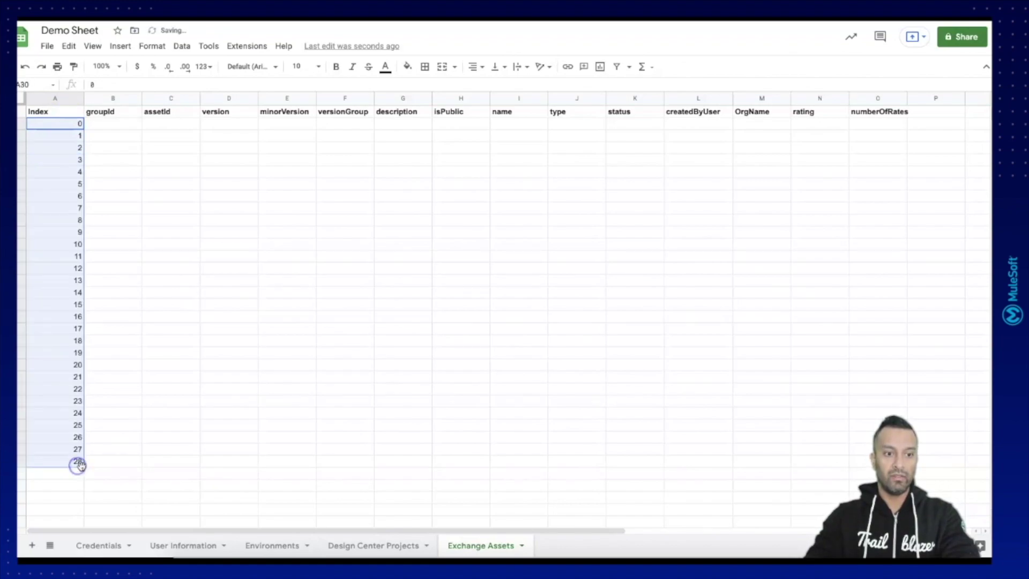
left_click(147, 406)
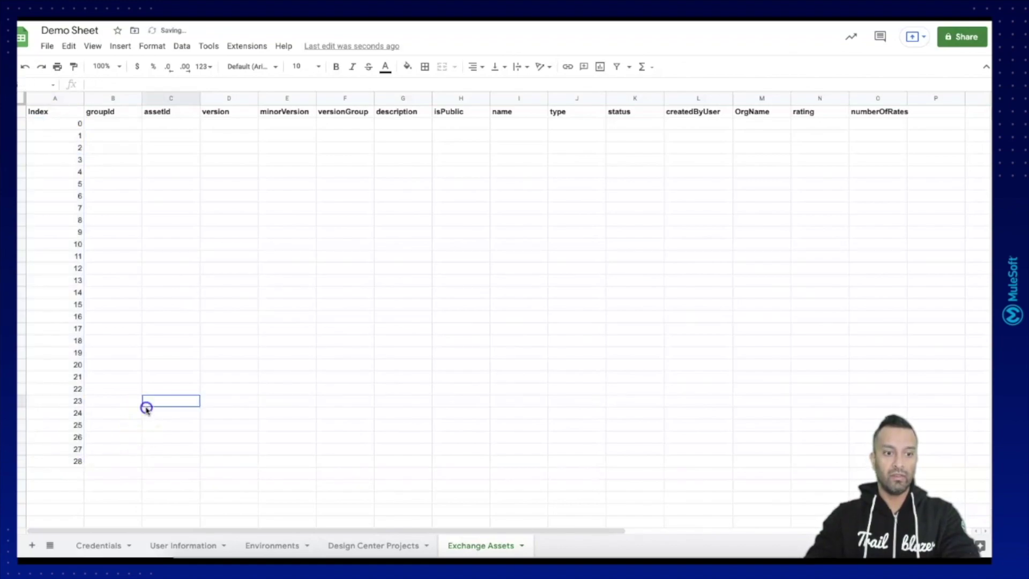
- Begin the groupId formula in B2 with =iferror(fetchJSON(Credentials!A2 & "", referencing the URL cell on the Credentials sheet
left_click(110, 122)
left_click(117, 85)
type("=ife")
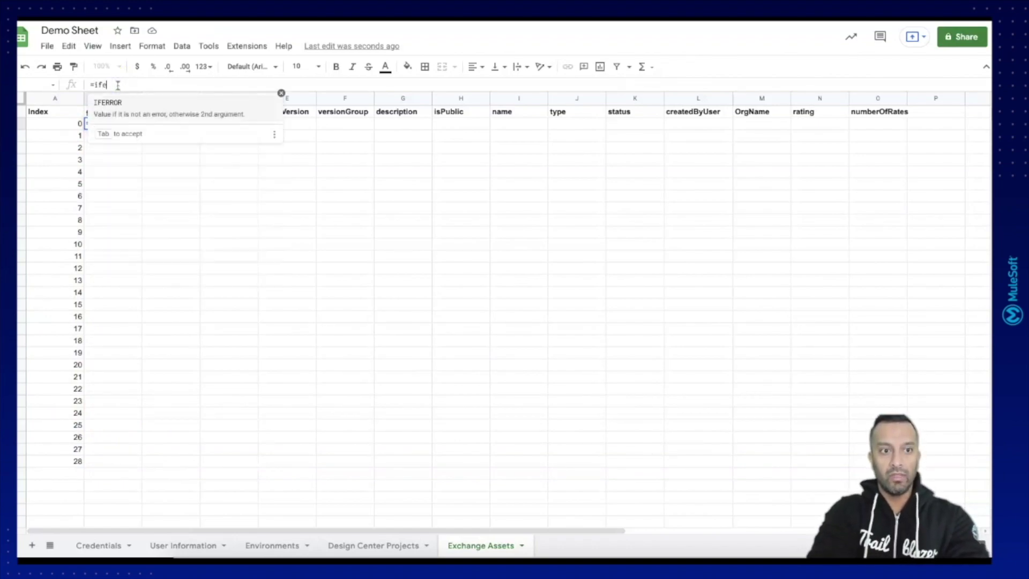
type("rror(")
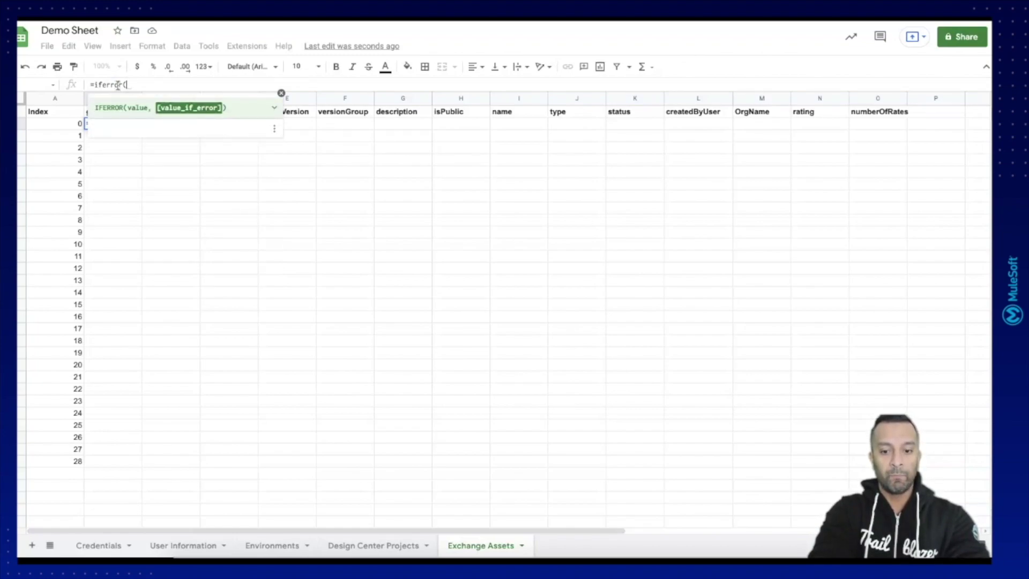
type("fetchJSON(")
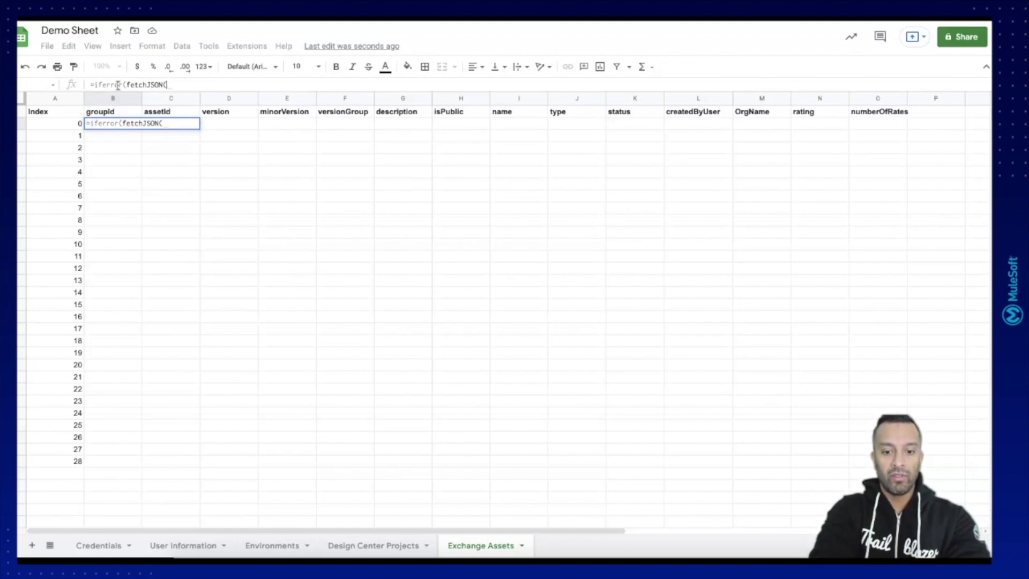
left_click(93, 545)
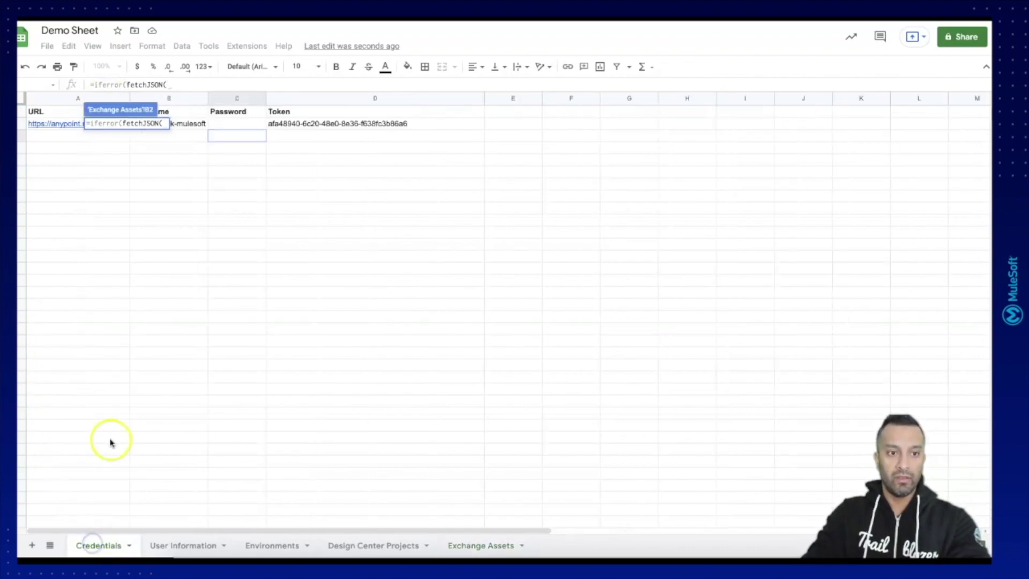
left_click(52, 124)
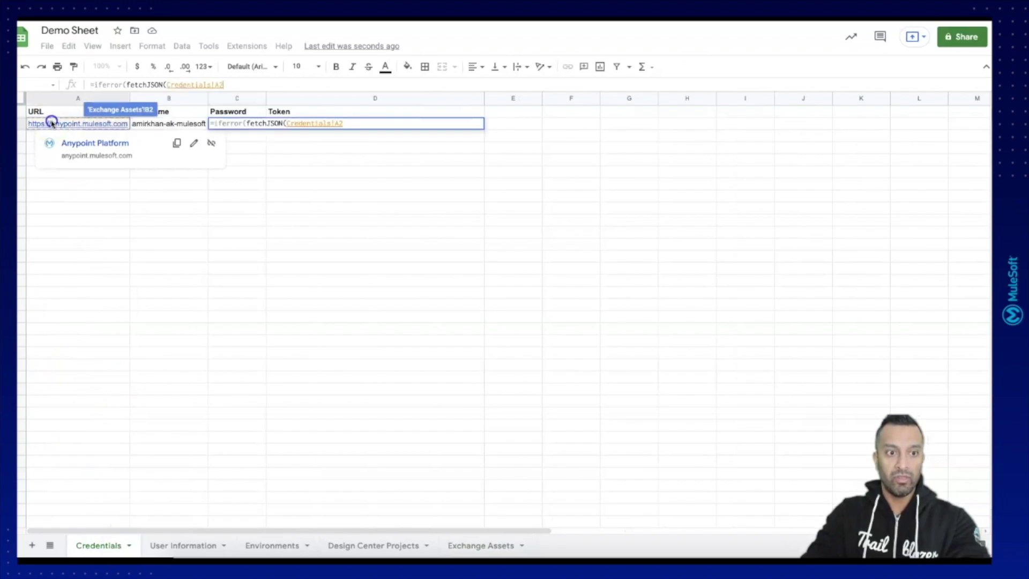
left_click(243, 84)
type("& \"")
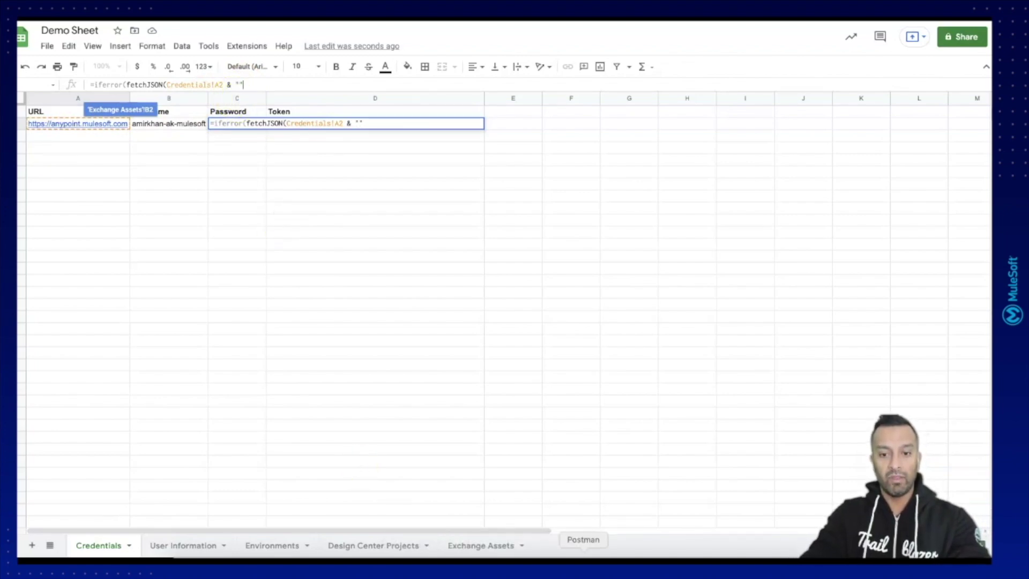
- Copy the path /exchange/api/v2/assets from the request URL in Postman into the empty quotes of the B2 formula in Google Sheets
left_click(583, 555)
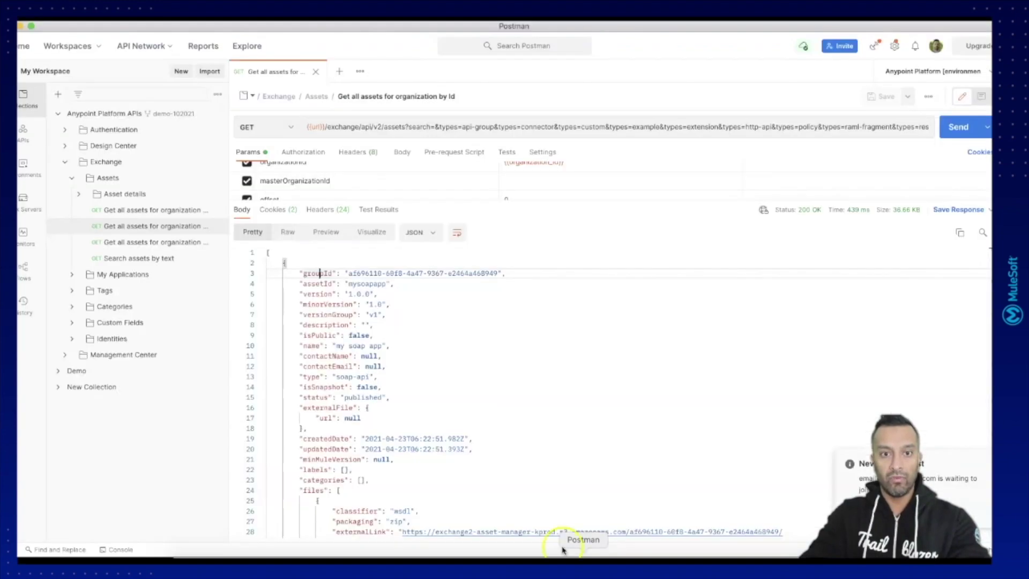
triple_click(324, 129)
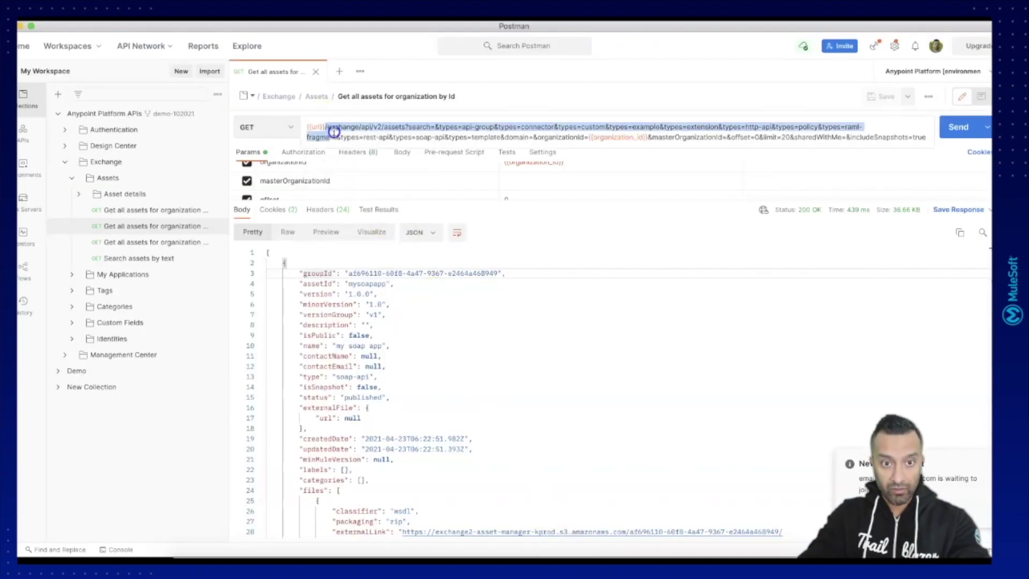
left_click(481, 117)
left_click_drag(326, 127, 423, 127)
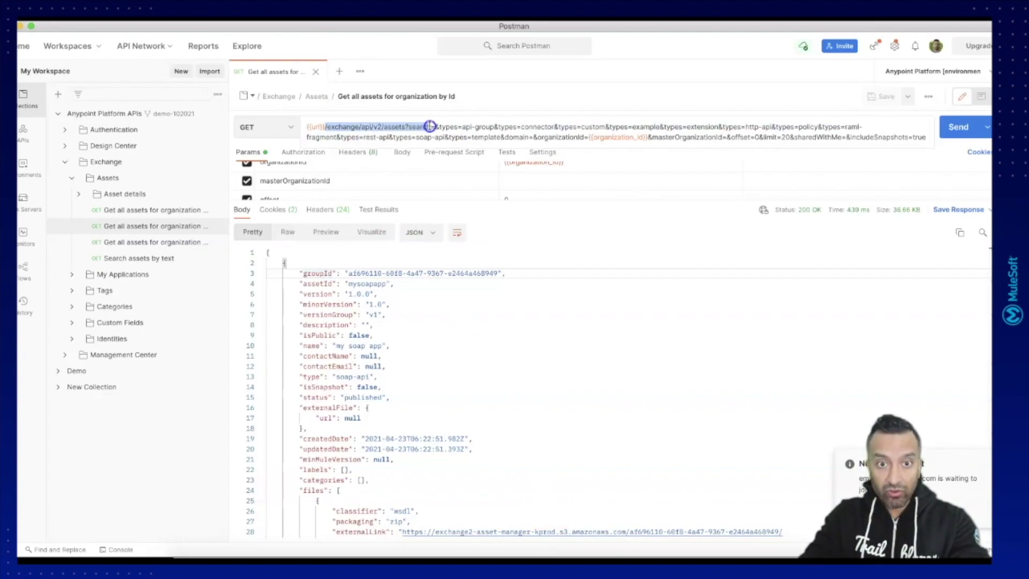
left_click_drag(429, 126, 406, 128)
key("super+c")
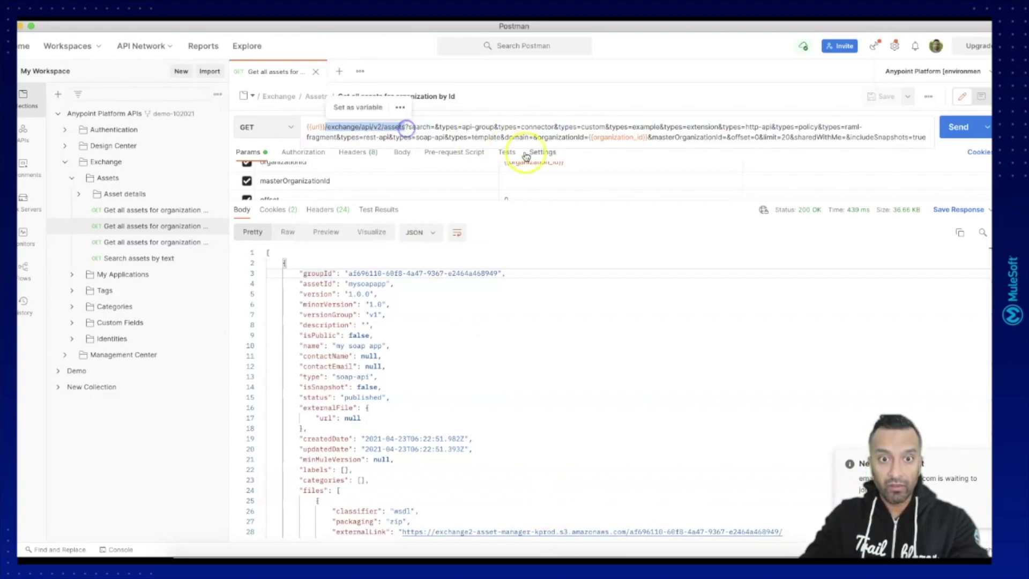
mouse_move(552, 162)
key("super+Tab")
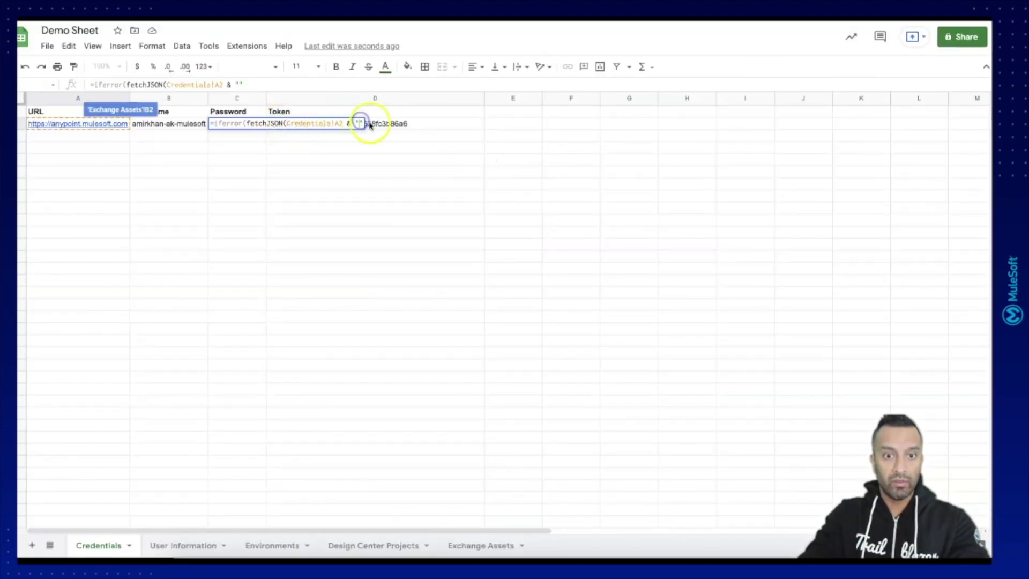
key("super+v")
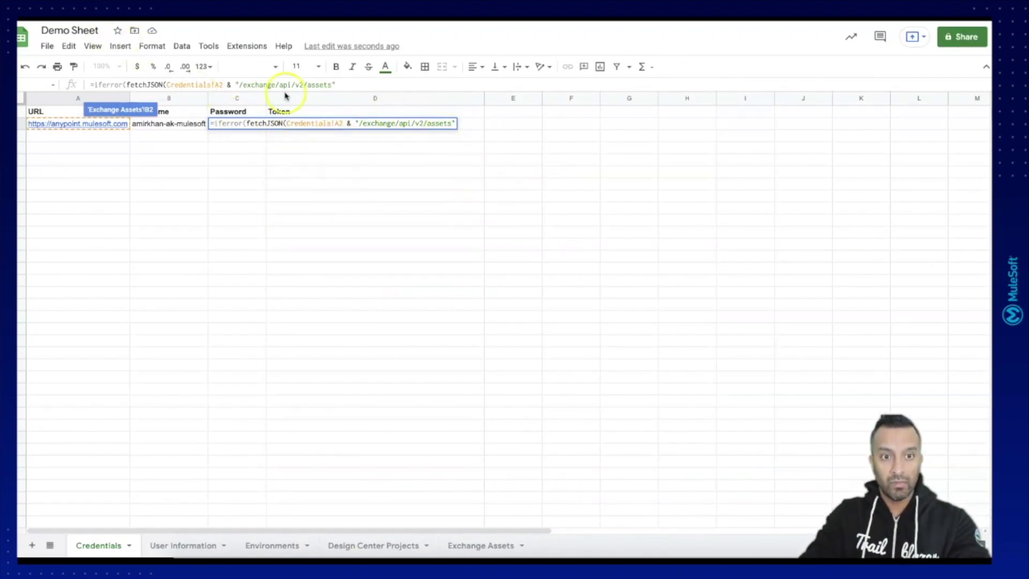
- Extend the formula's path with ?organizationId=, copying the parameter from the Postman request URL and removing its {{organization_id}} placeholder
key("super+Tab")
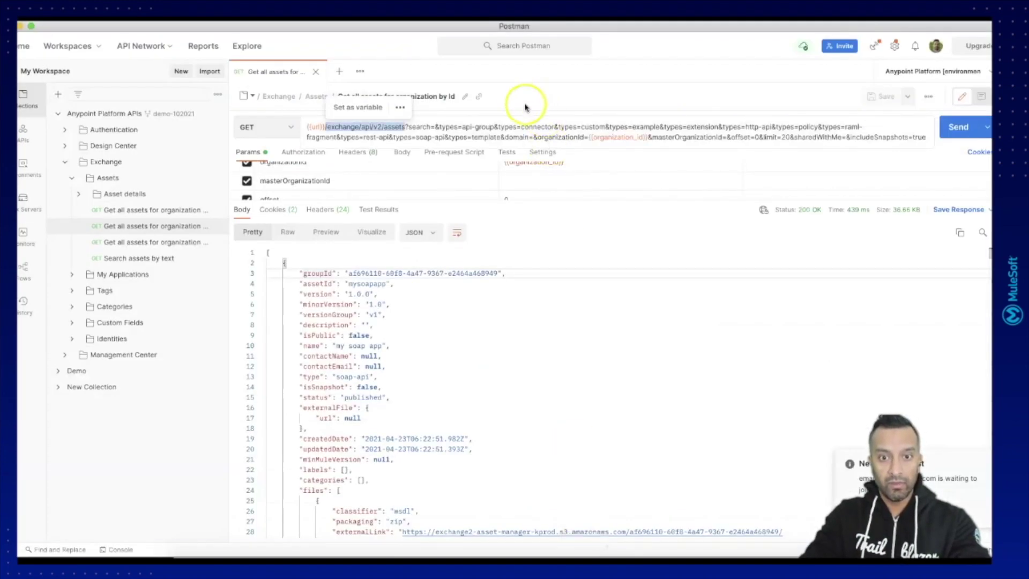
left_click(512, 133)
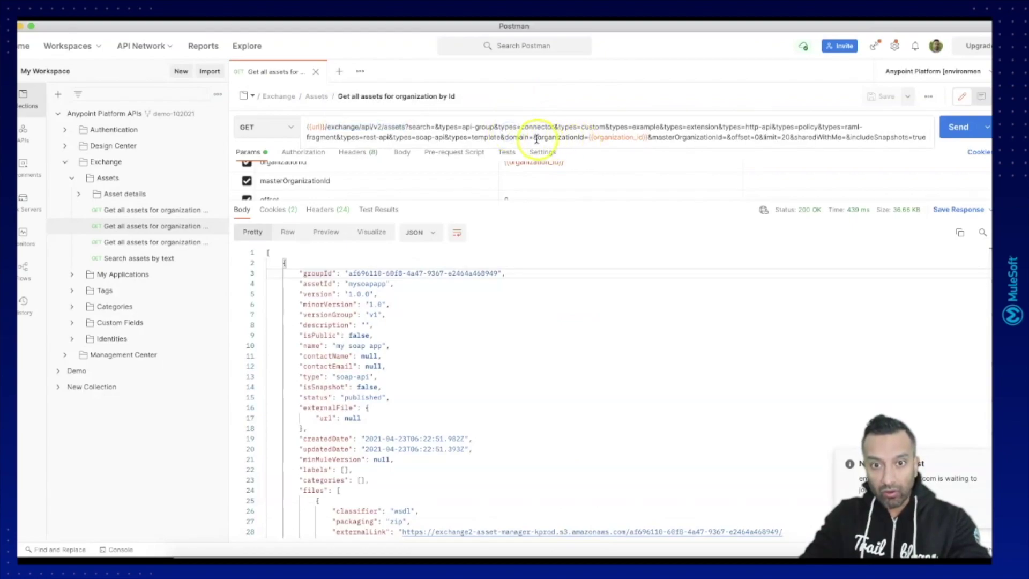
left_click_drag(537, 138, 649, 138)
key("ctrl+c")
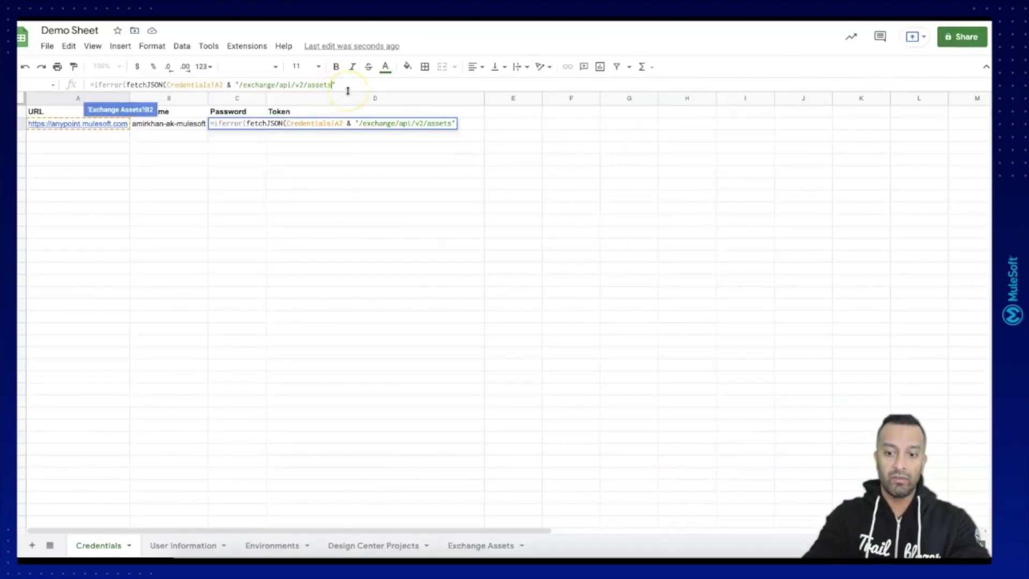
left_click(341, 89)
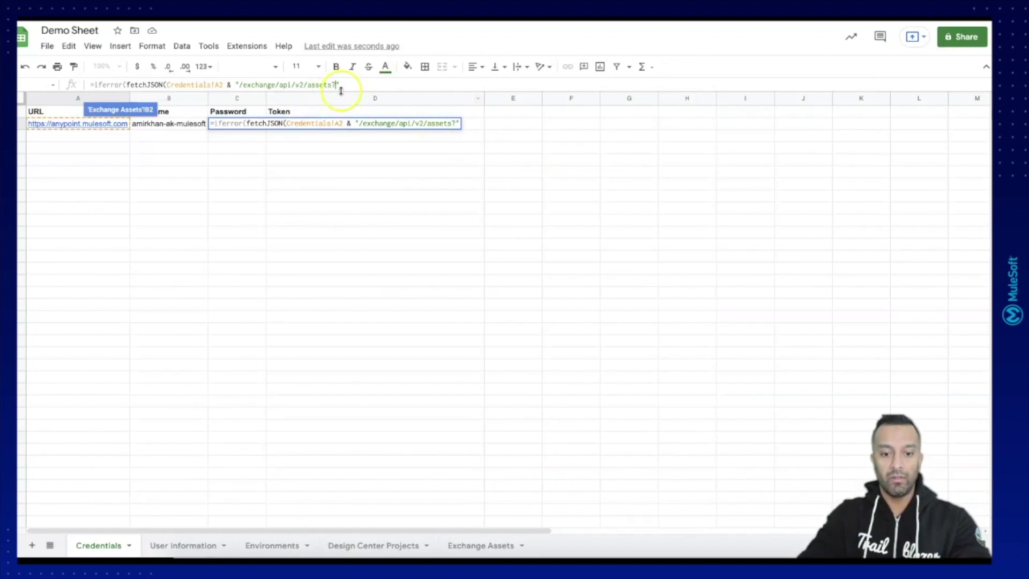
key("ctrl+v")
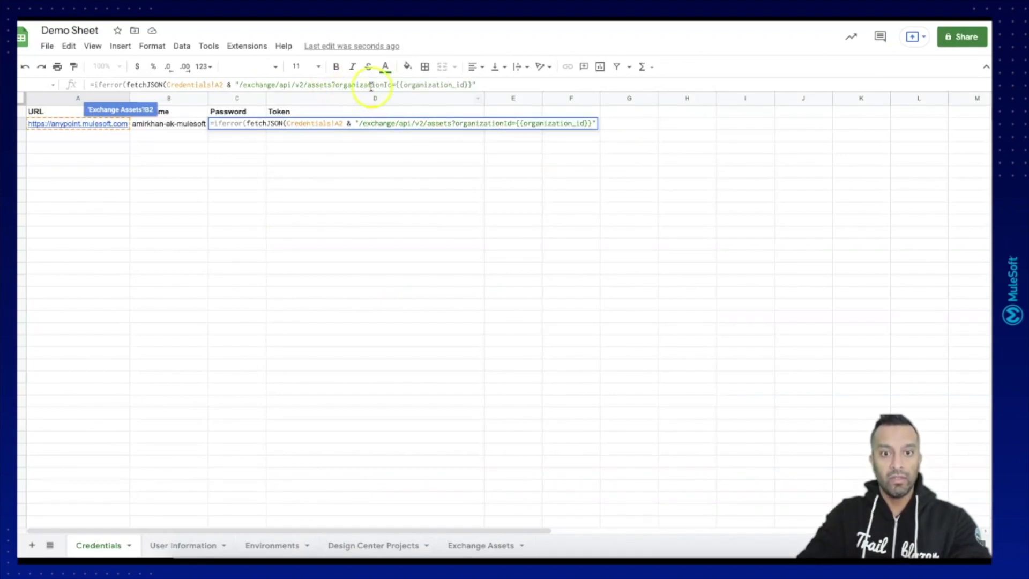
left_click_drag(395, 84, 473, 84)
key("BackSpace")
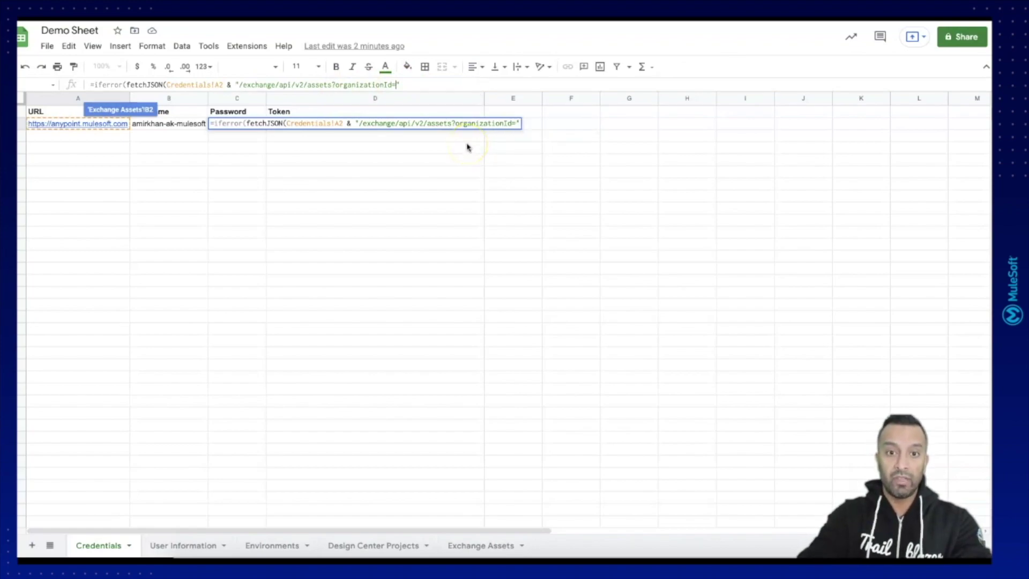
- Append & and a reference to the organizationId value, 'User Information'!B5, to the formula, followed by a comma
left_click(448, 85)
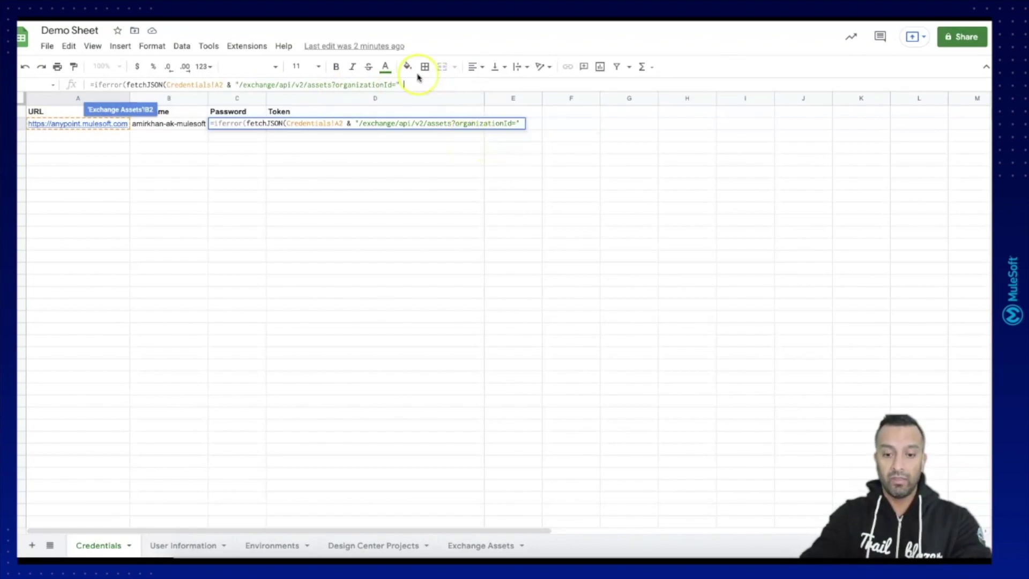
type("&")
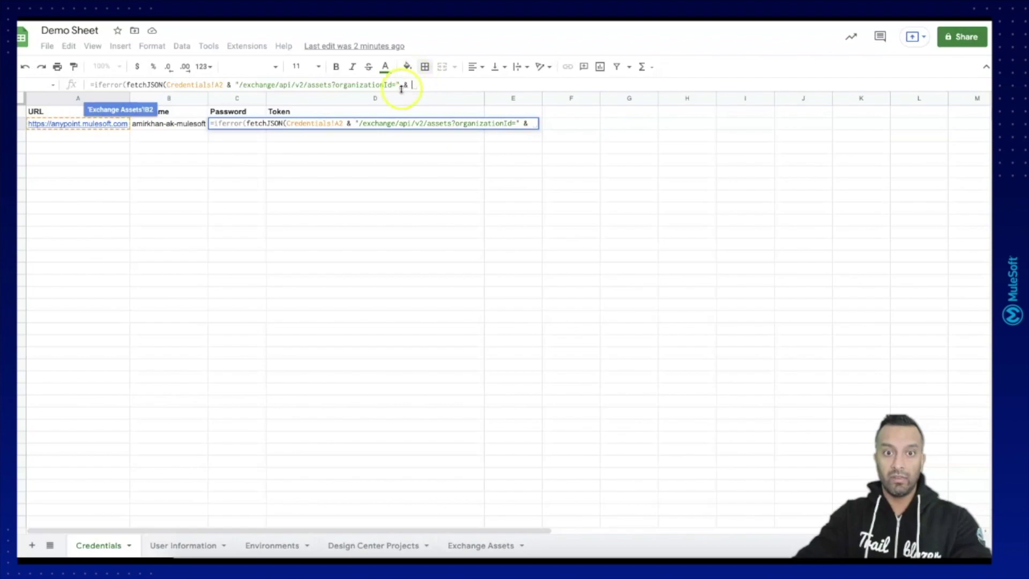
left_click(181, 546)
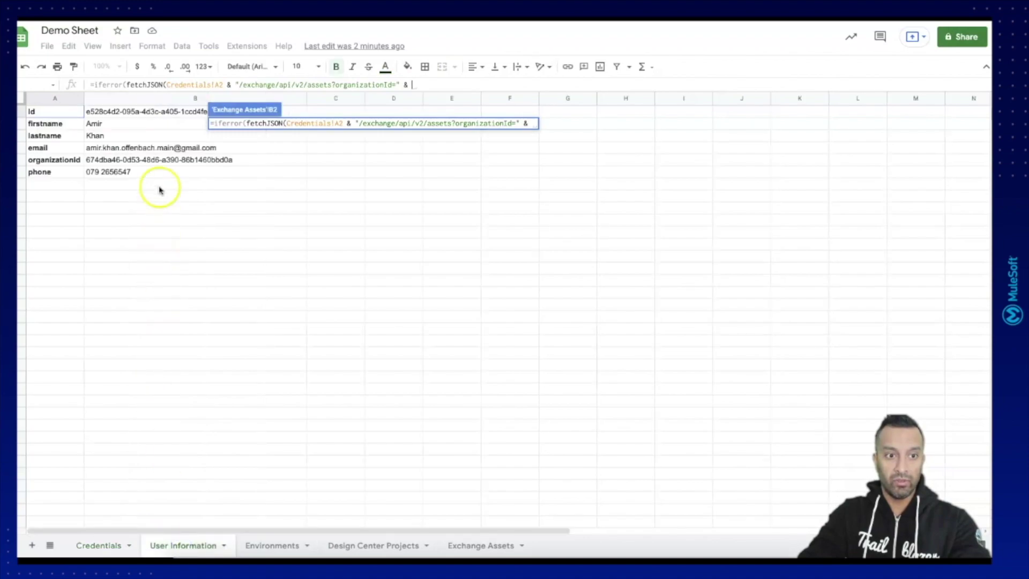
left_click(154, 162)
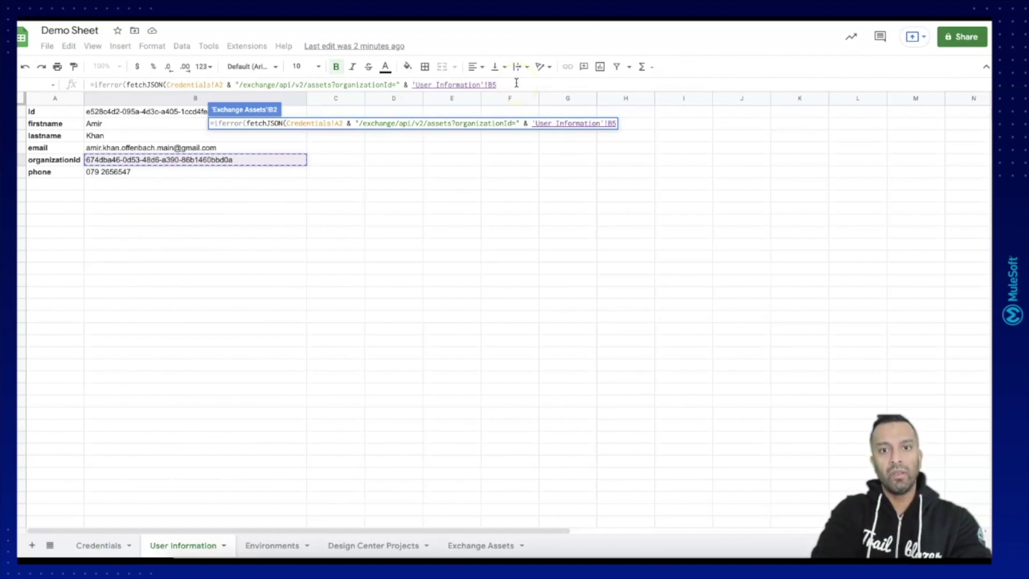
type(",")
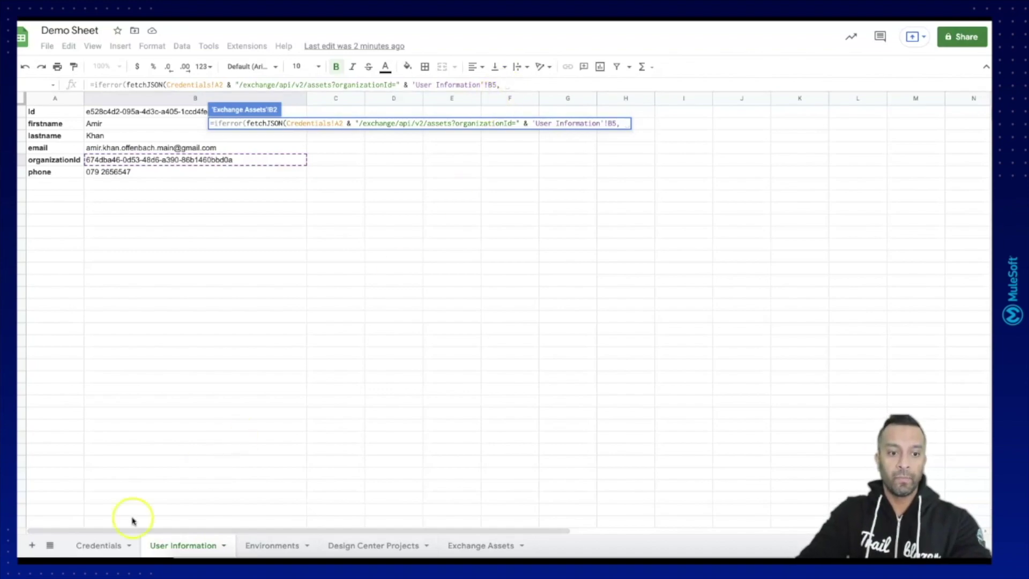
- Add Credentials!D$2, the token cell on the Credentials sheet, as the second fetchJSON argument
left_click(100, 545)
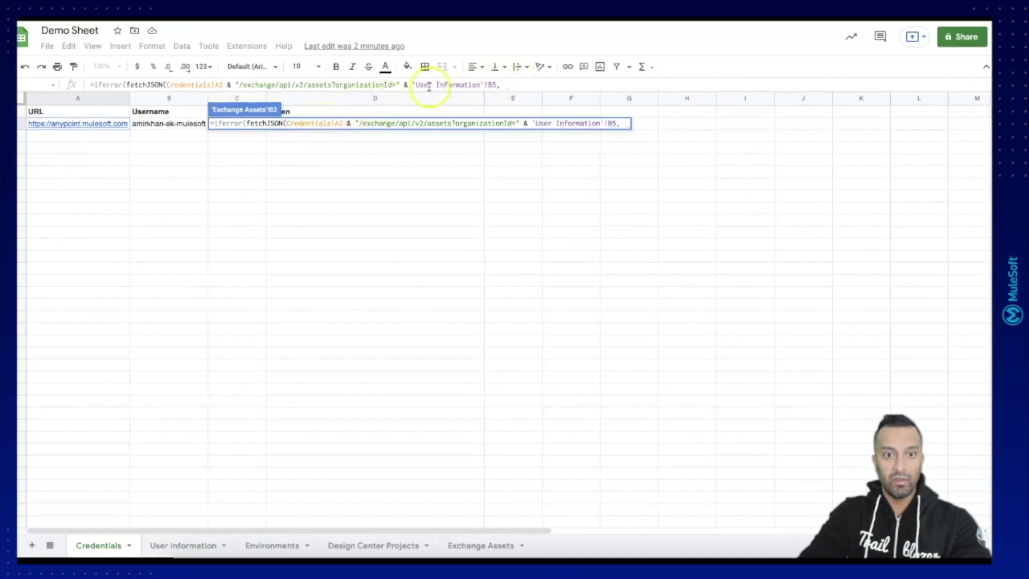
type("Cre")
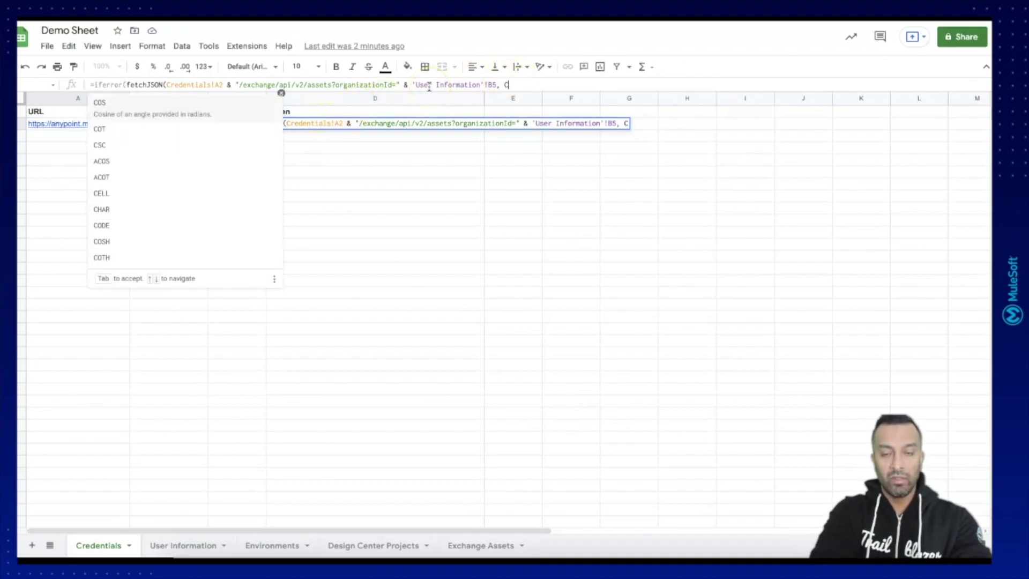
type("dentials!D$2")
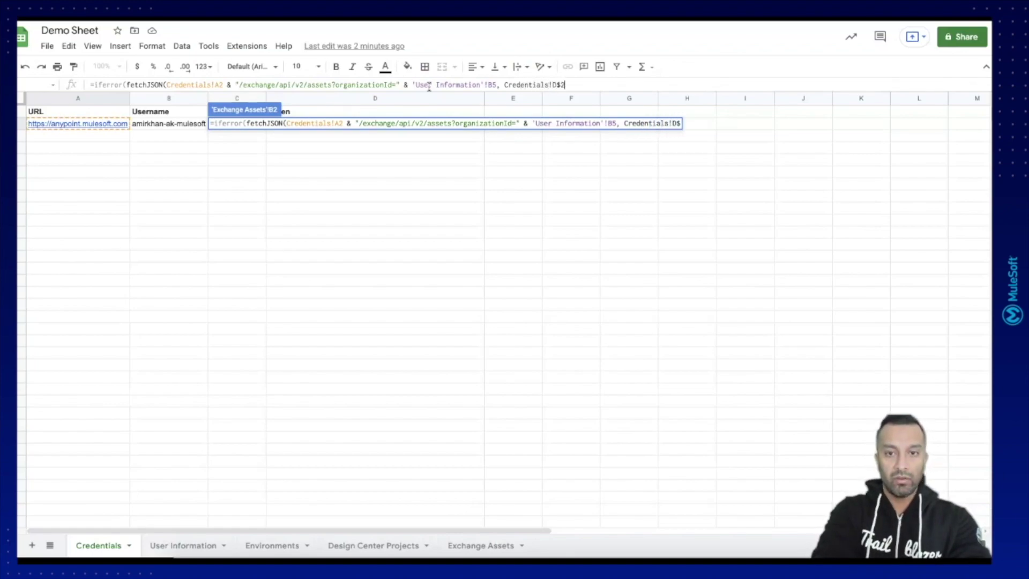
- Lock the rows of the formula's other references, making them 'User Information'!B$5 and Credentials!A$2
left_click(493, 85)
type("$")
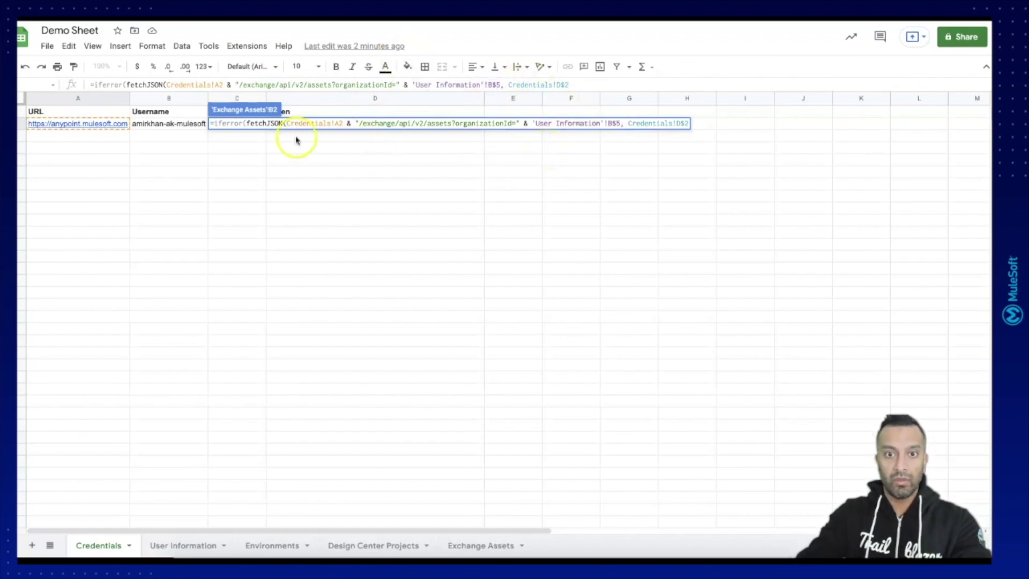
left_click(221, 85)
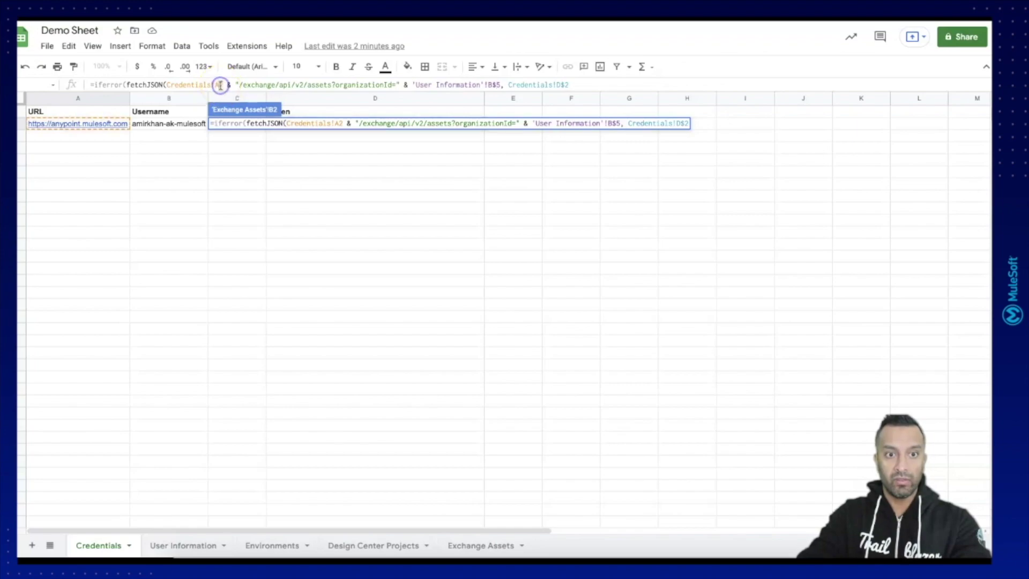
type("$")
- Add an empty quoted string "" as the third fetchJSON argument after Credentials!D$2 and close the function's parenthesis
left_click(578, 84)
type(".")
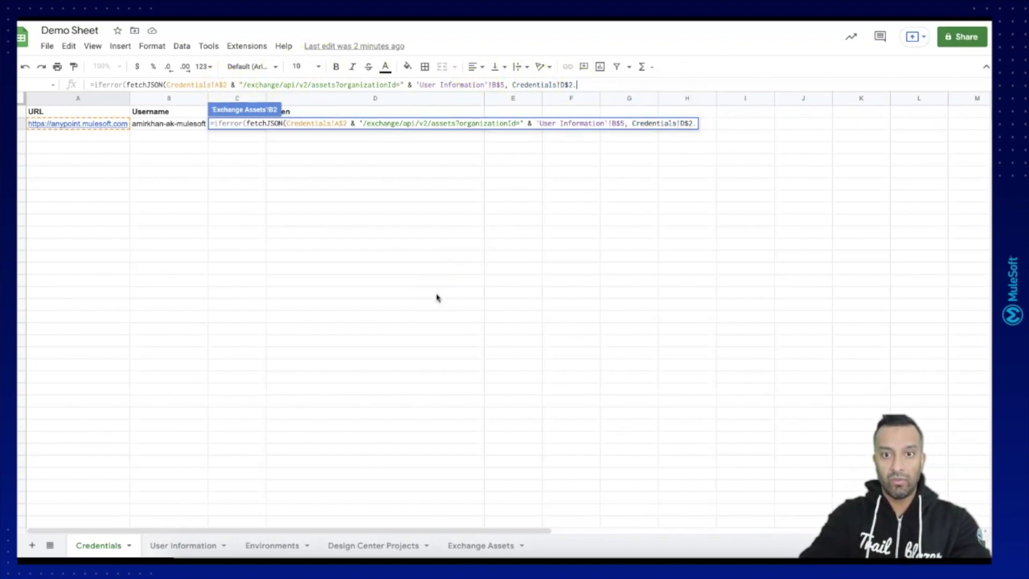
key("BackSpace")
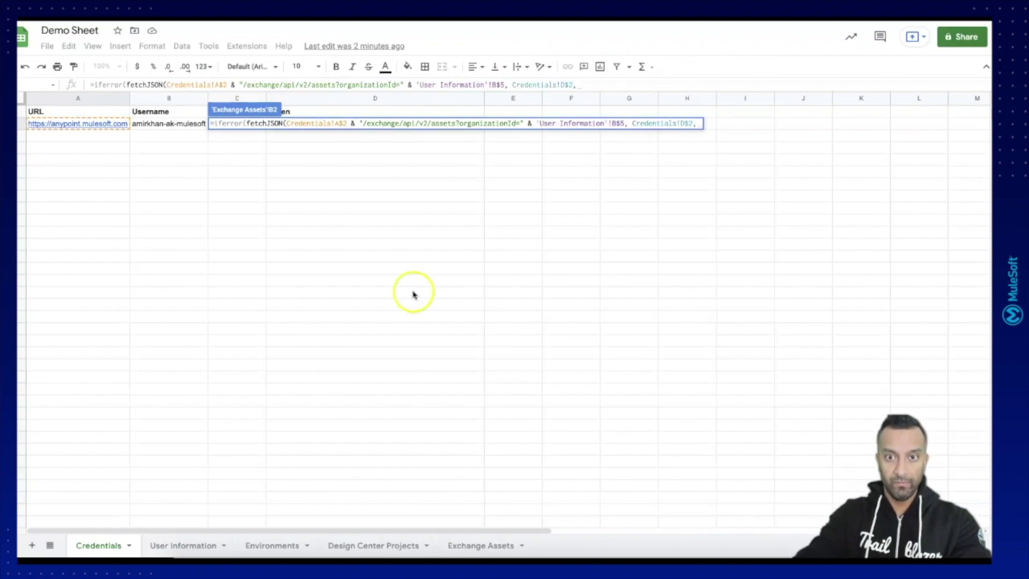
left_click(472, 543)
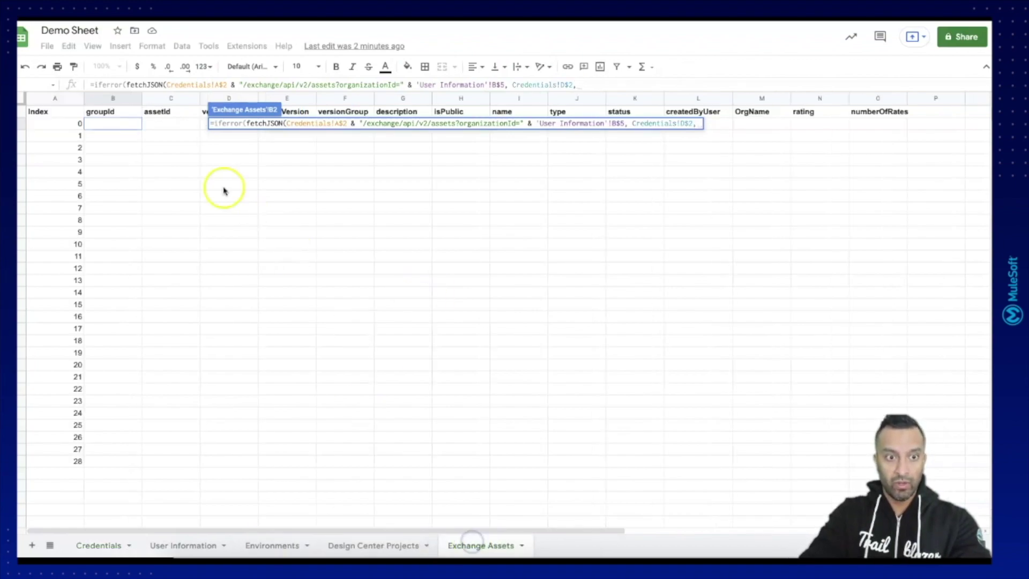
type("\"")
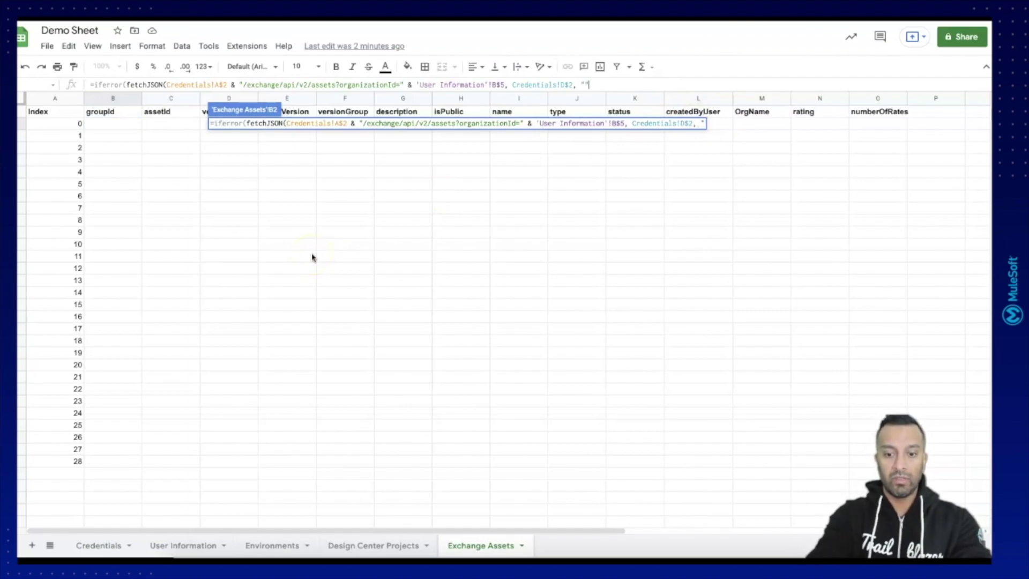
type(")")
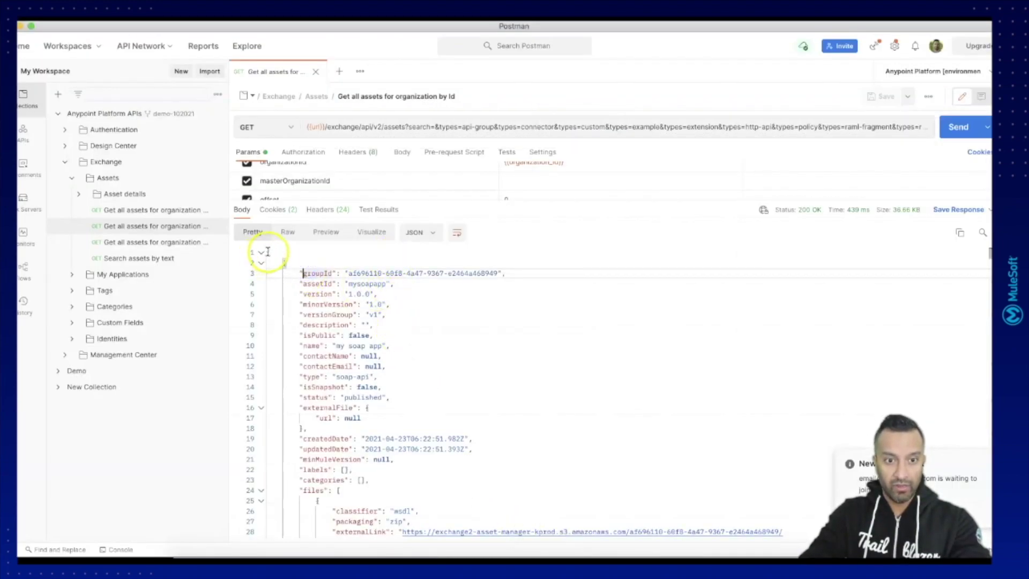
- Copy the groupId key from the response body in Postman into the empty quotes of the third fetchJSON argument
left_click_drag(266, 251, 336, 417)
left_click(285, 265)
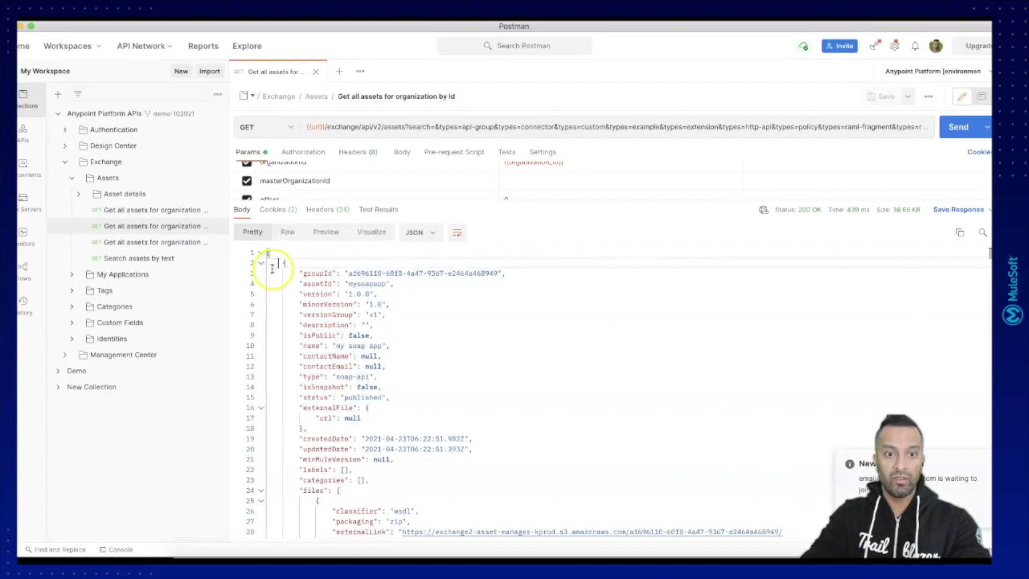
double_click(318, 273)
key("super+c")
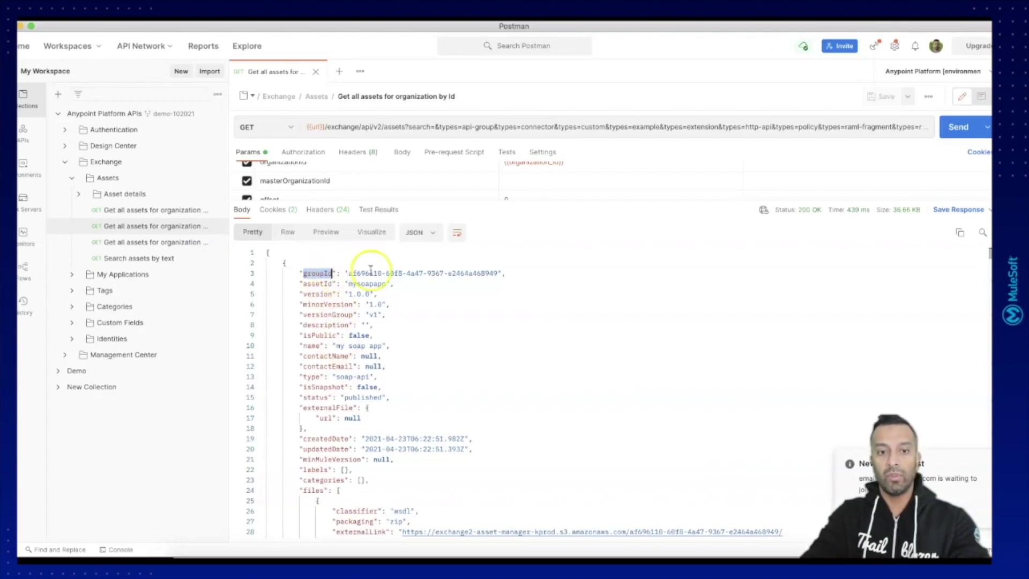
key("super+Tab")
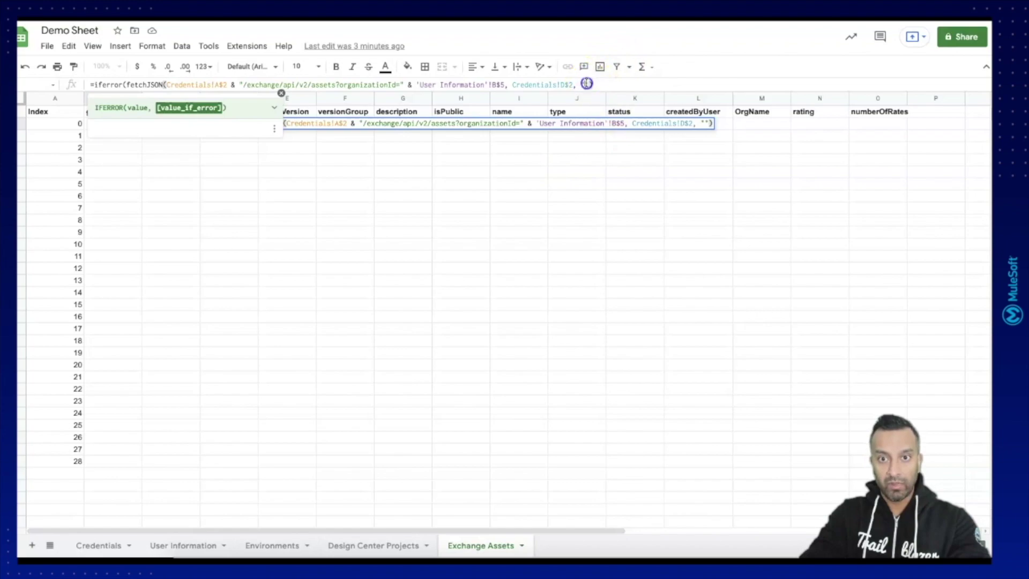
key("super+v")
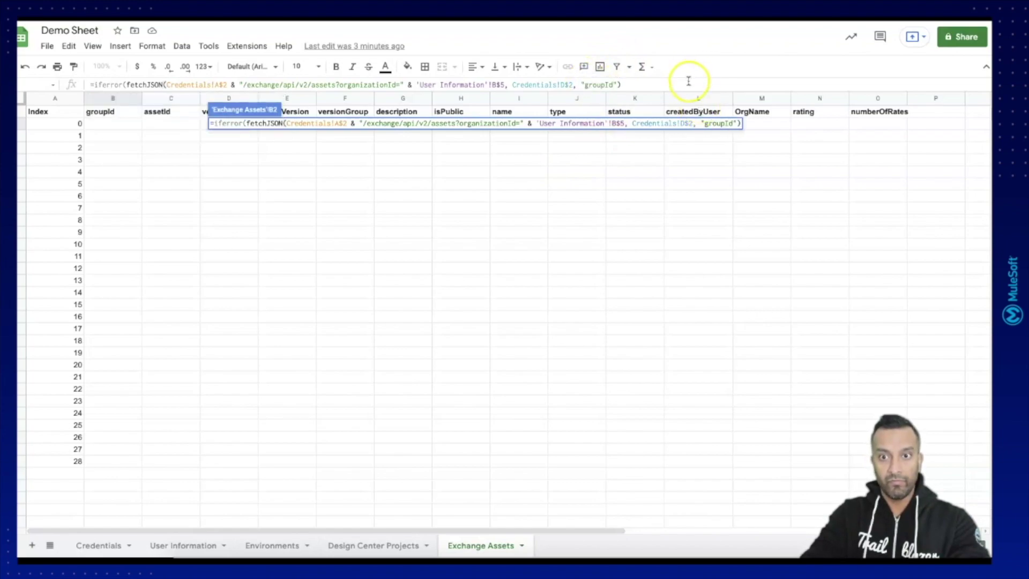
- Finish the iferror formula in B2 with "" as the error value and a closing parenthesis, and enter it
left_click(692, 82)
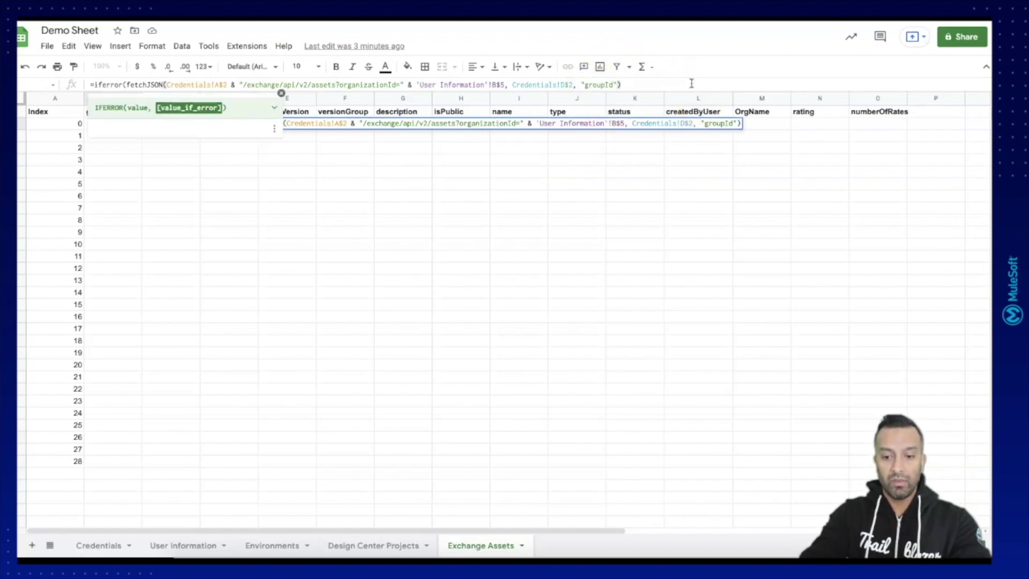
type(", \"\"")
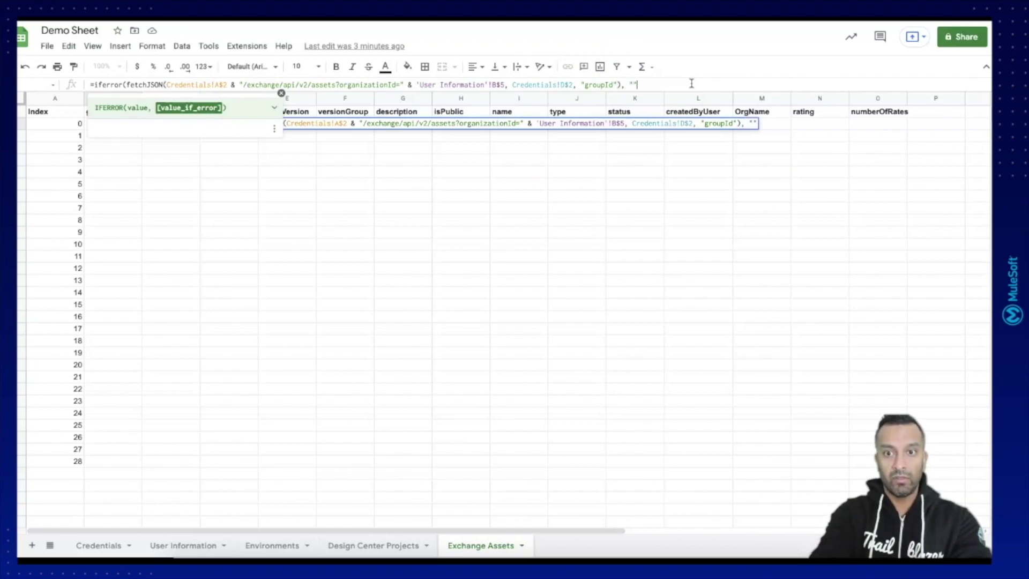
type(")")
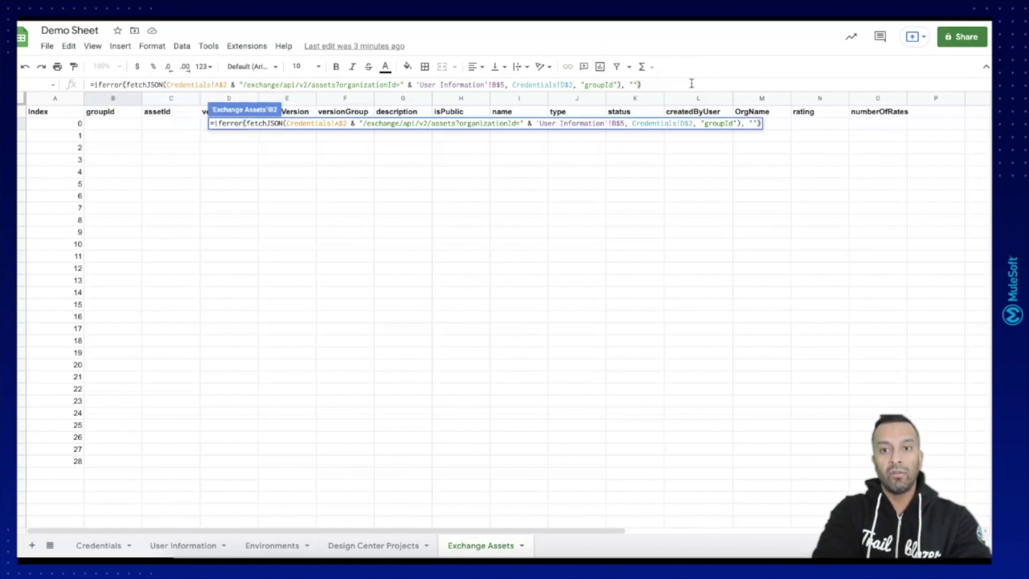
key("Return")
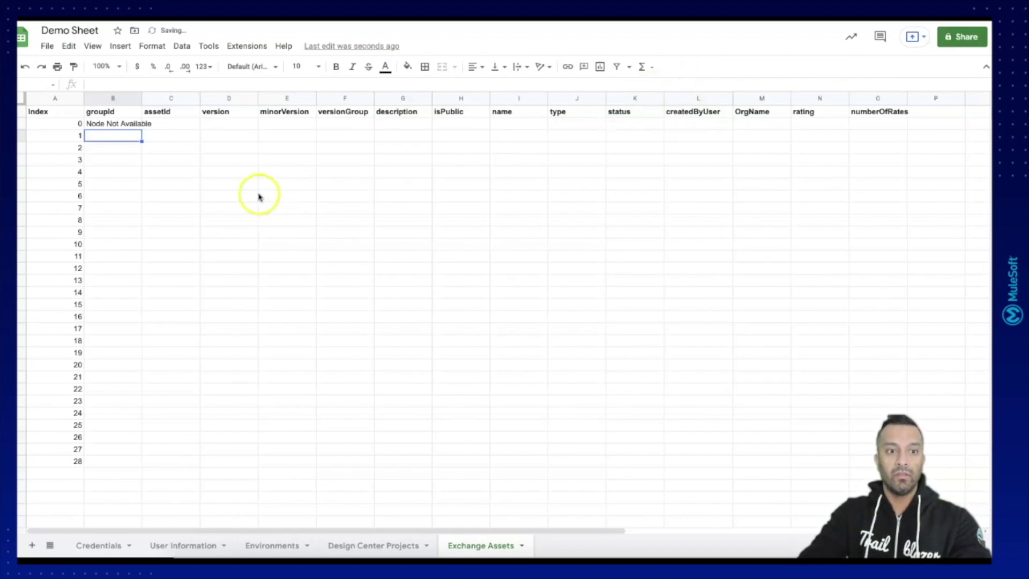
- Change the key in B2's fetchJSON formula to "0/groupId", and widen column B to fit the full groupId
left_click(133, 124)
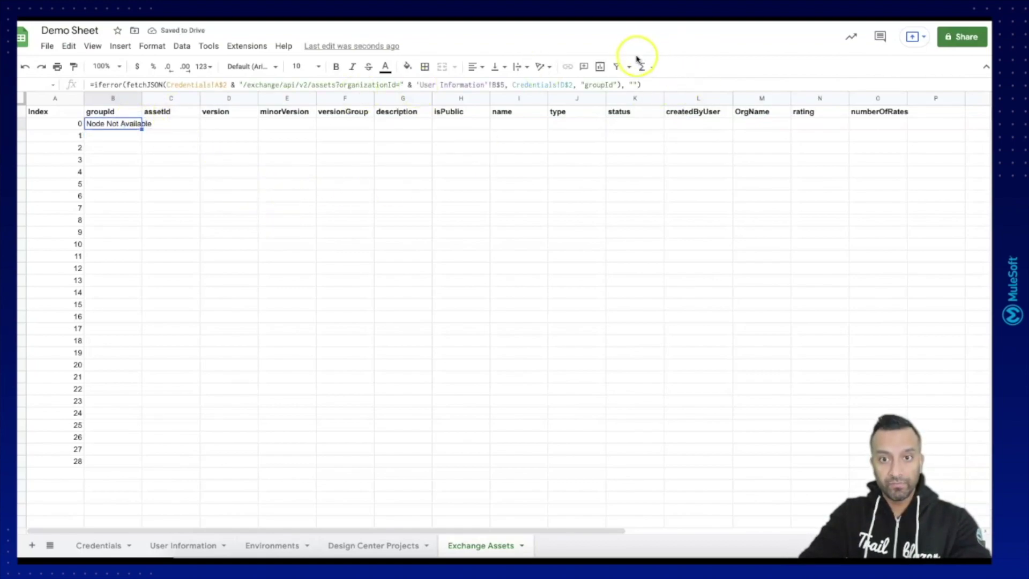
left_click(586, 84)
type("@")
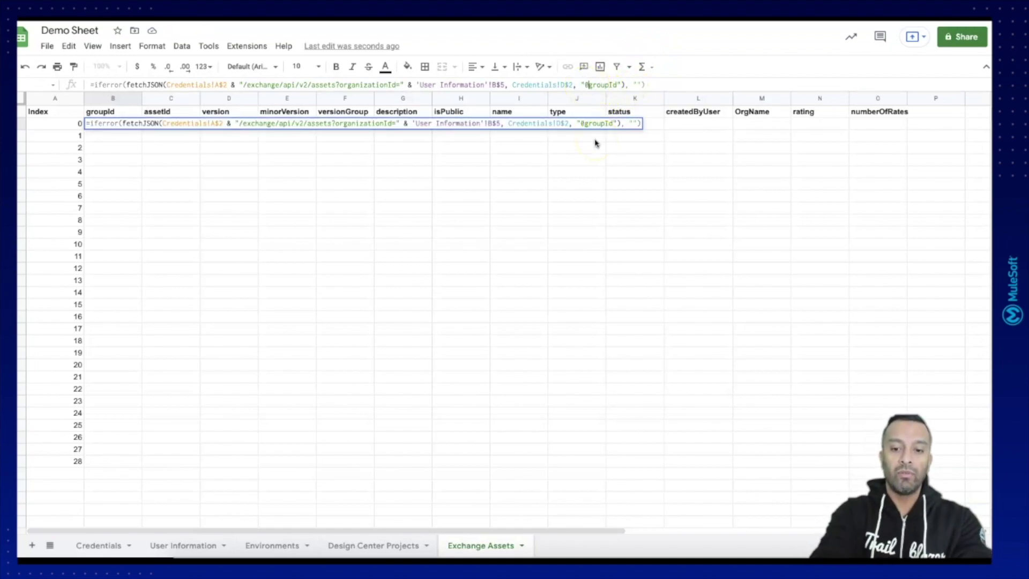
type("/")
key("Return")
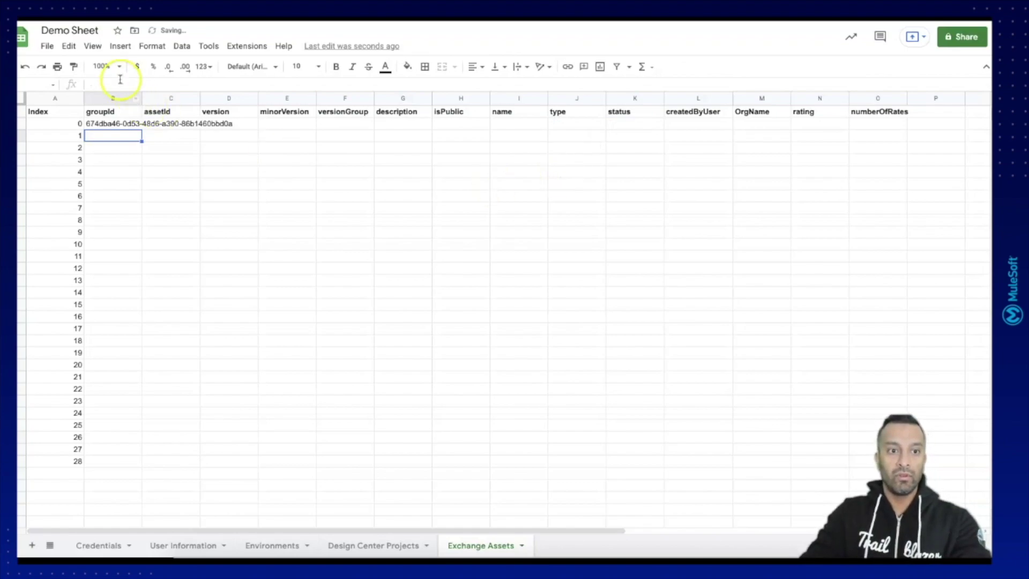
left_click_drag(143, 102, 236, 92)
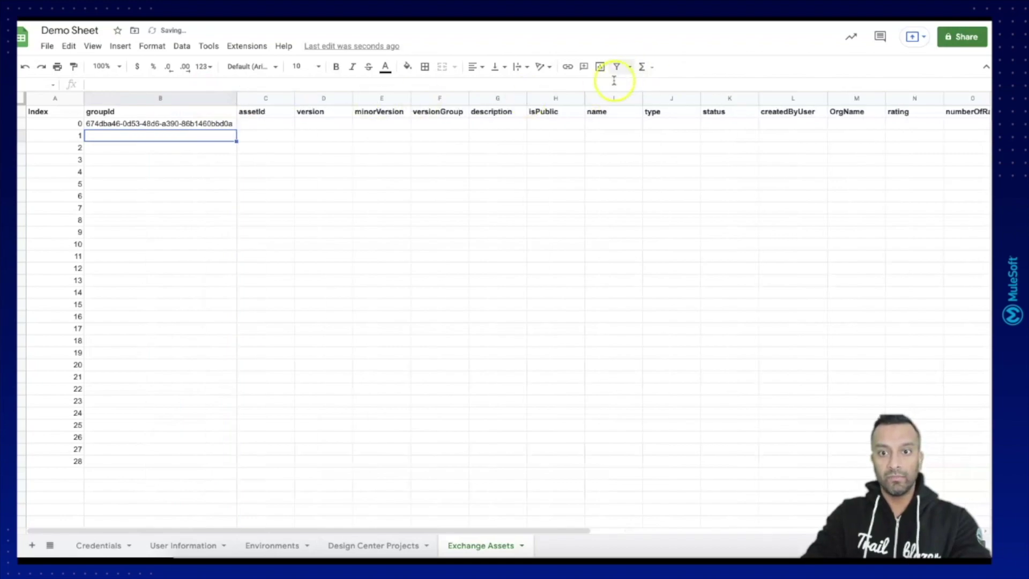
- Replace the fixed 0 in B2's key with a reference to the index cell, making the argument A2 & "/groupId"
left_click(88, 126)
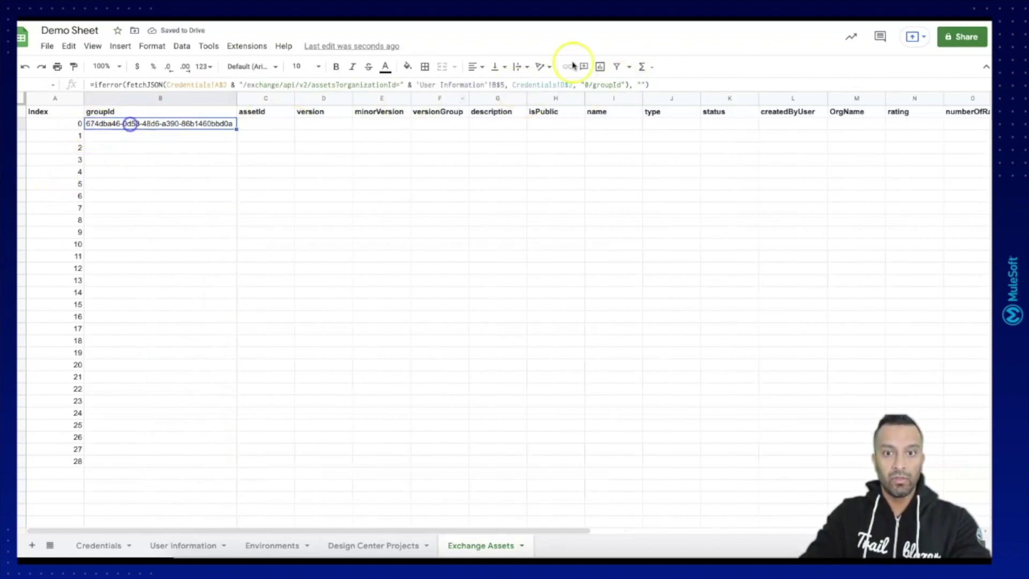
left_click(590, 84)
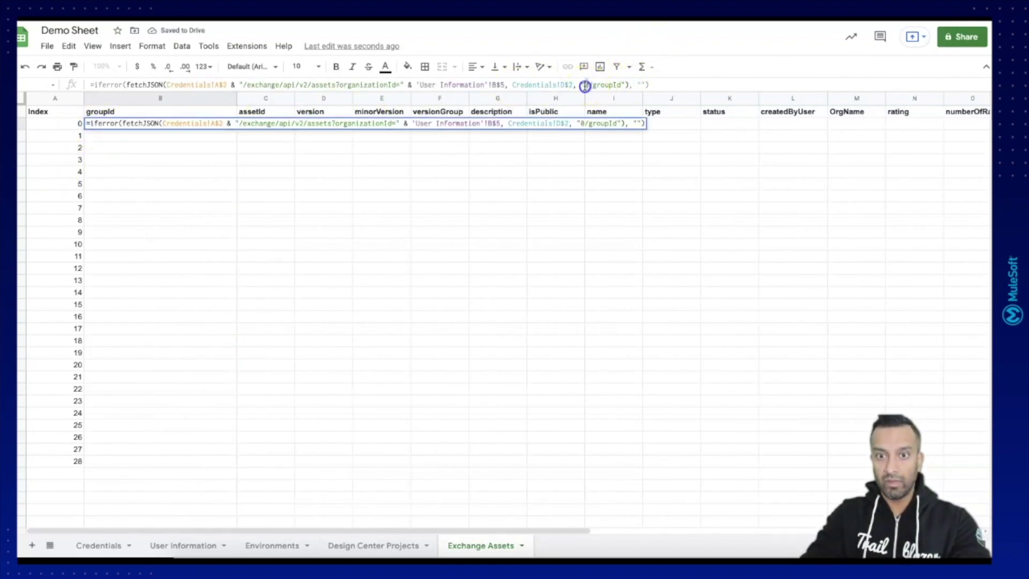
key("BackSpace")
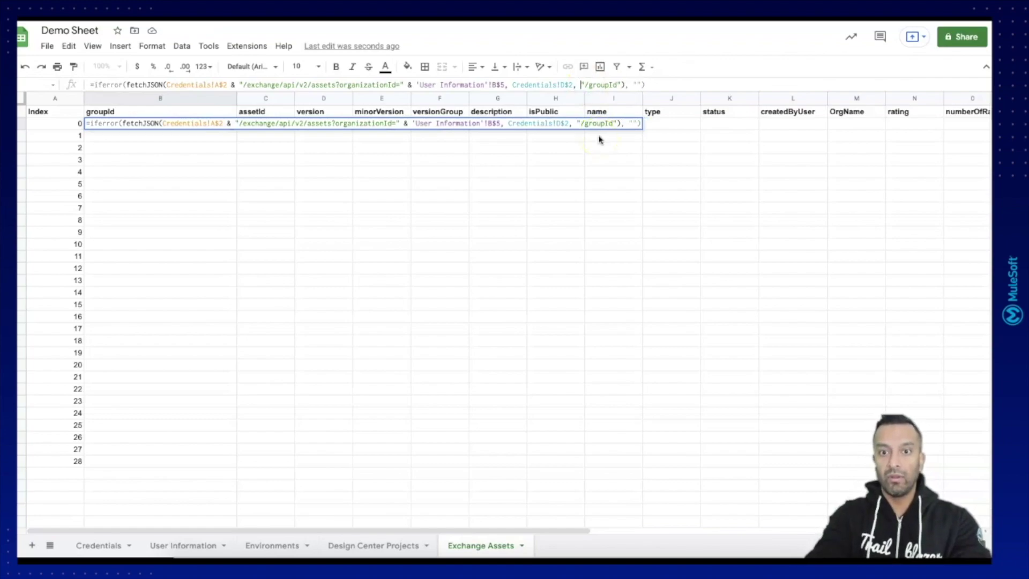
type("A")
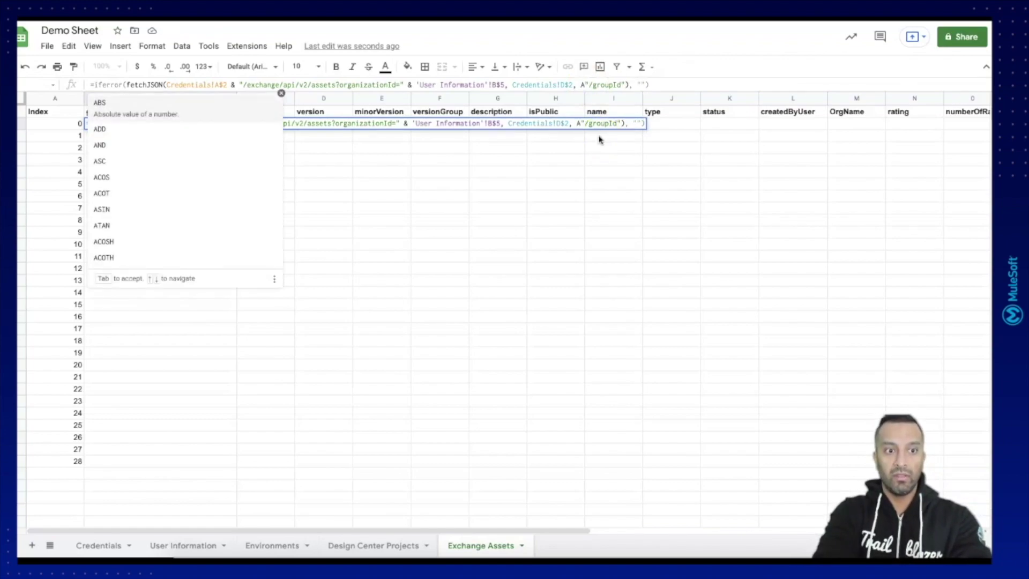
type("2 &")
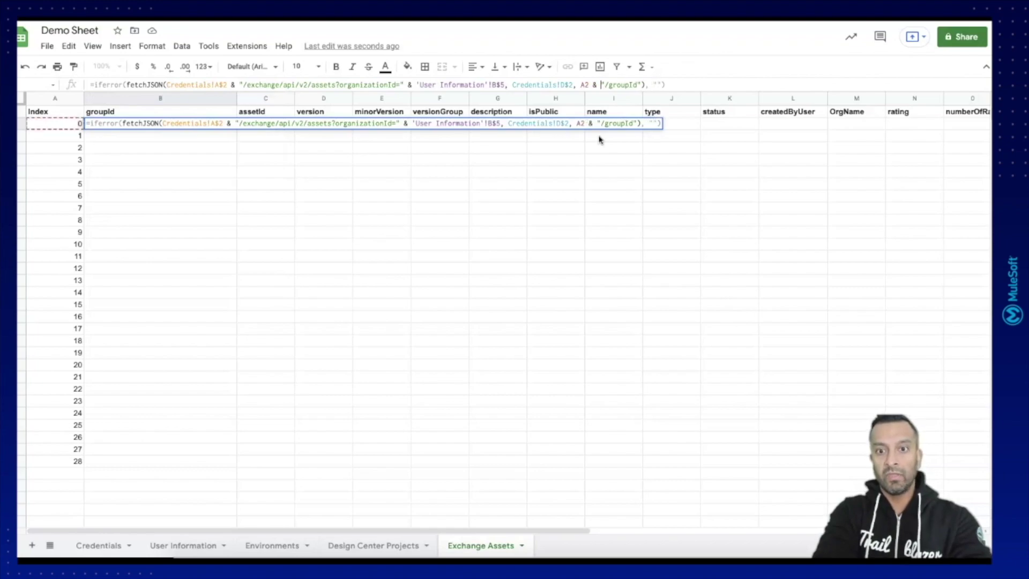
key("Return")
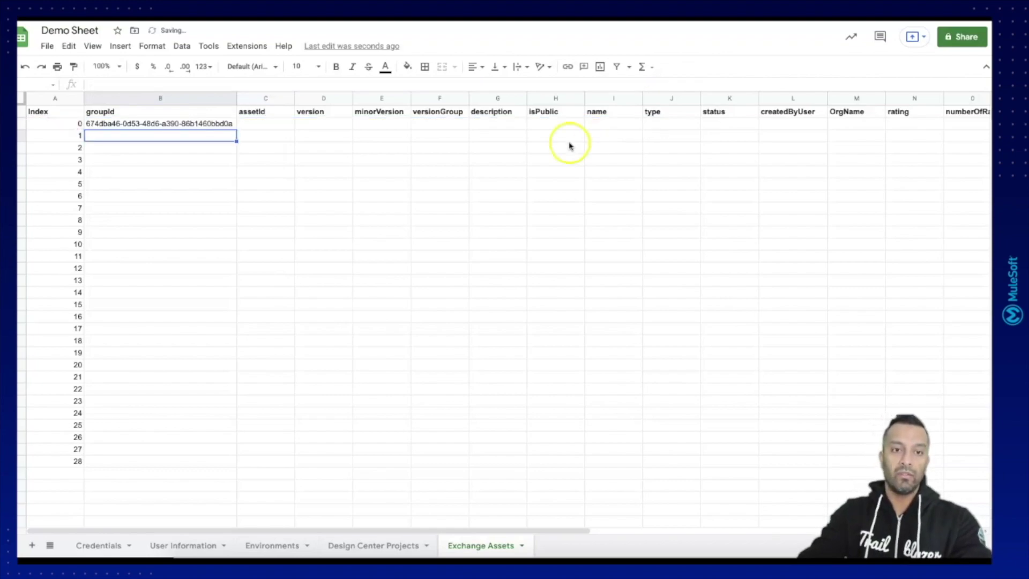
- Fill the groupId formula from B2 down through B30, alongside index 28
left_click(228, 123)
left_click_drag(237, 129, 248, 470)
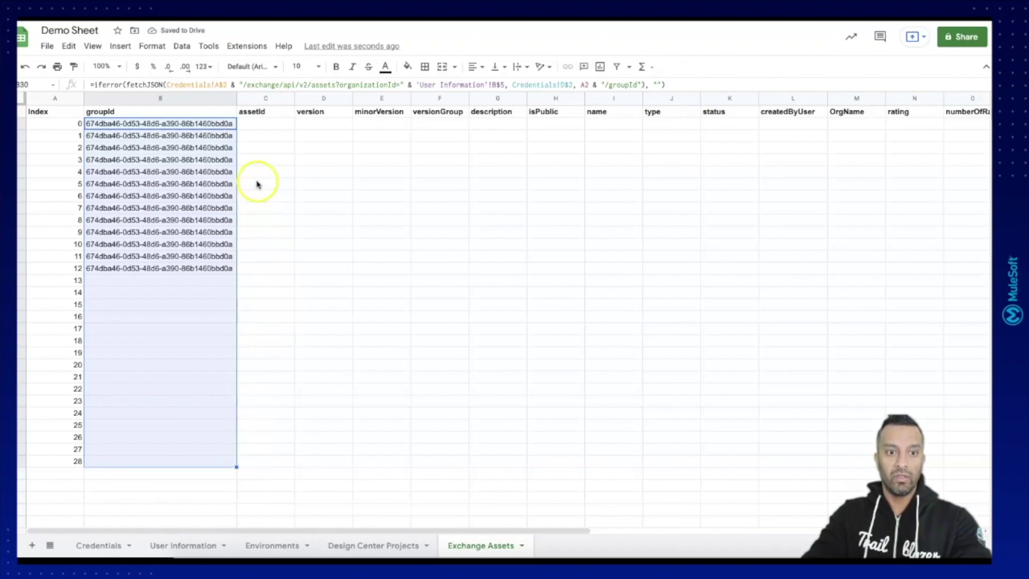
left_click(256, 164)
- Copy B2's formula text into C2 under assetId and change the key to "/assetId"
left_click(199, 125)
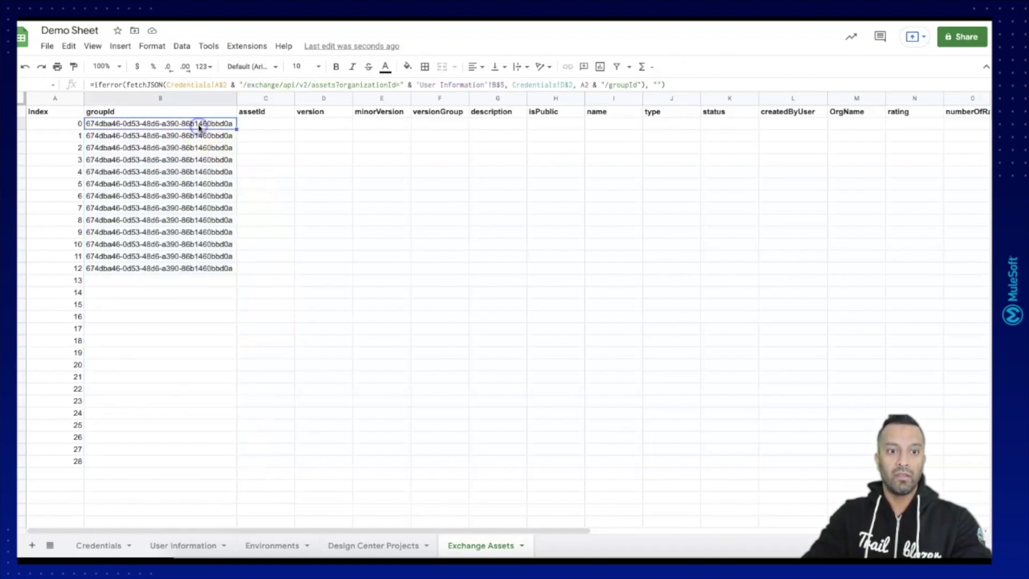
left_click(683, 85)
key("ctrl+a")
key("ctrl+c")
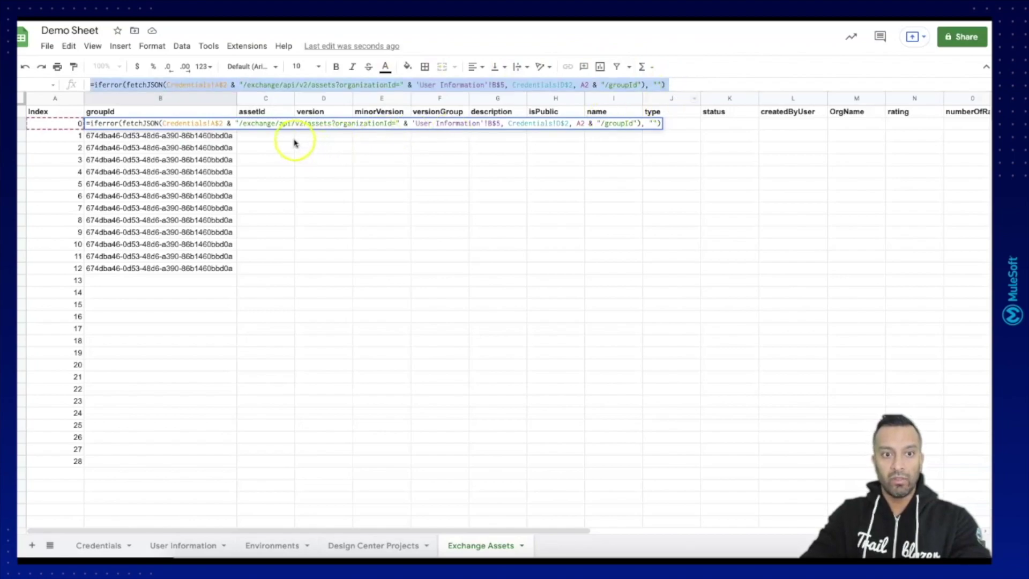
key("Escape")
left_click(275, 125)
left_click(304, 86)
key("ctrl+v")
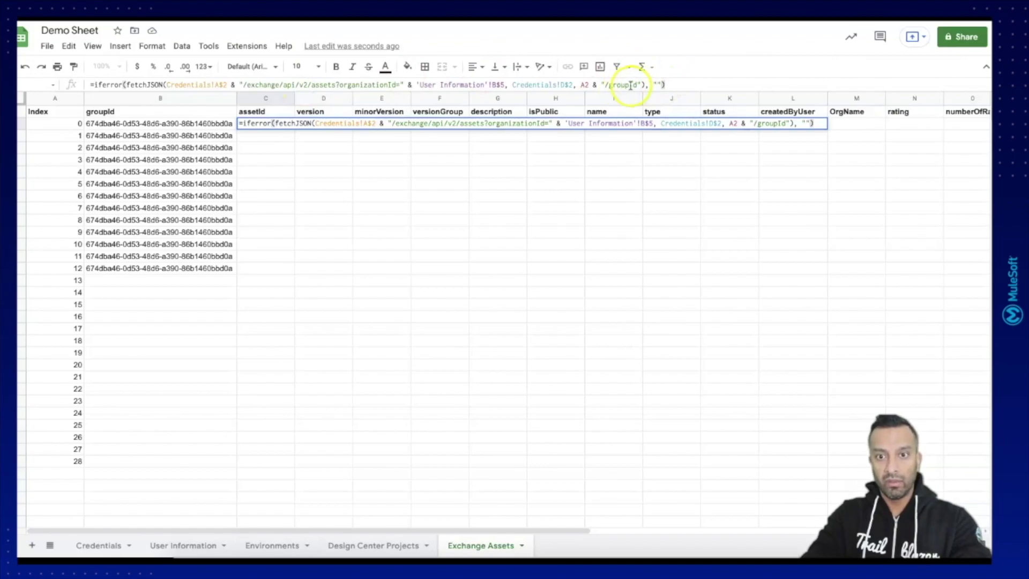
left_click_drag(610, 84, 632, 86)
type("asset")
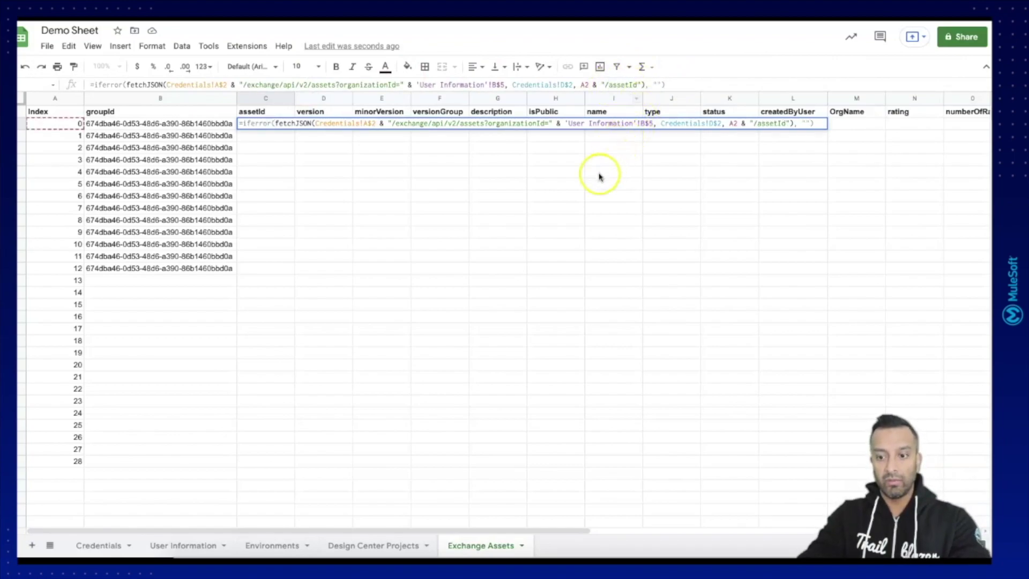
key("Return")
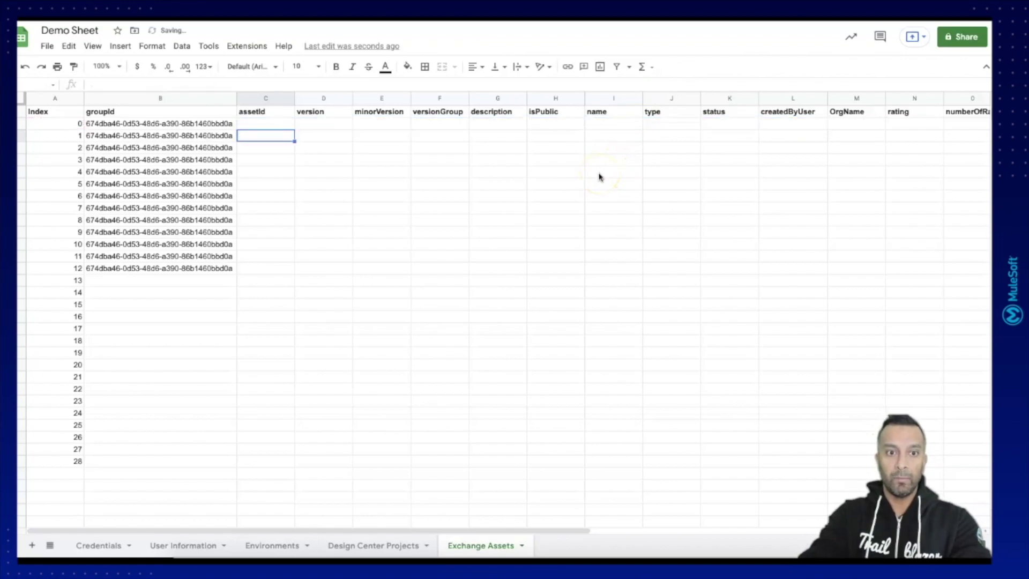
- Paste the copied formula into D2 under version and change the key to "/version"
left_click(322, 125)
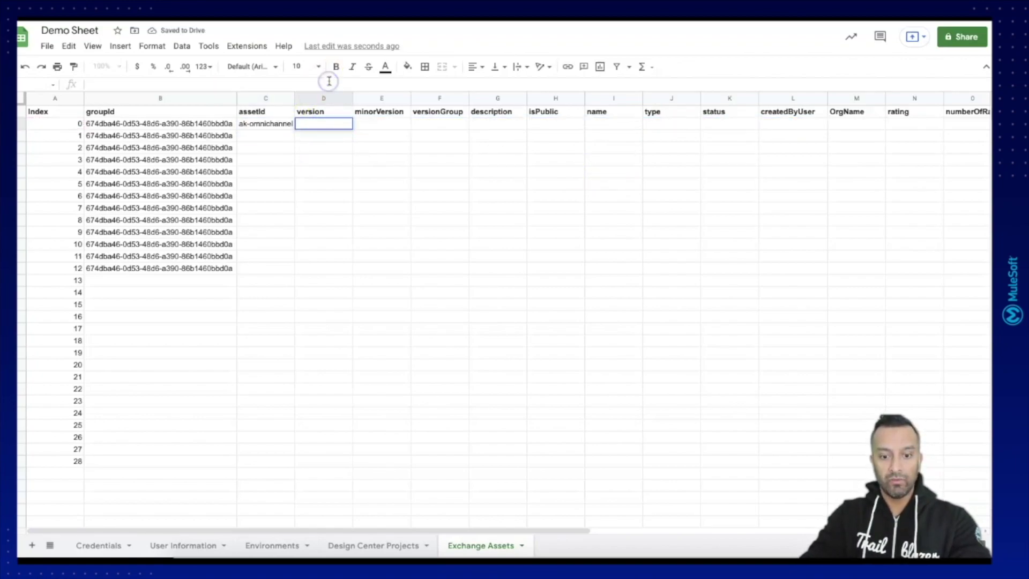
key("ctrl+v")
left_click_drag(634, 87, 639, 86)
left_click(617, 82)
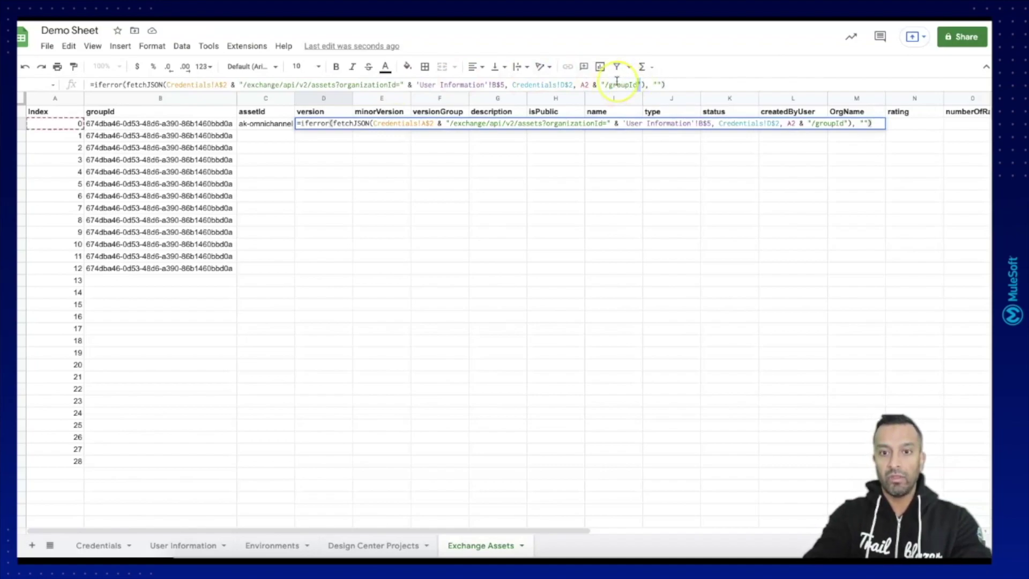
key("BackSpace")
key("BackSpace")
key("BackSpace")
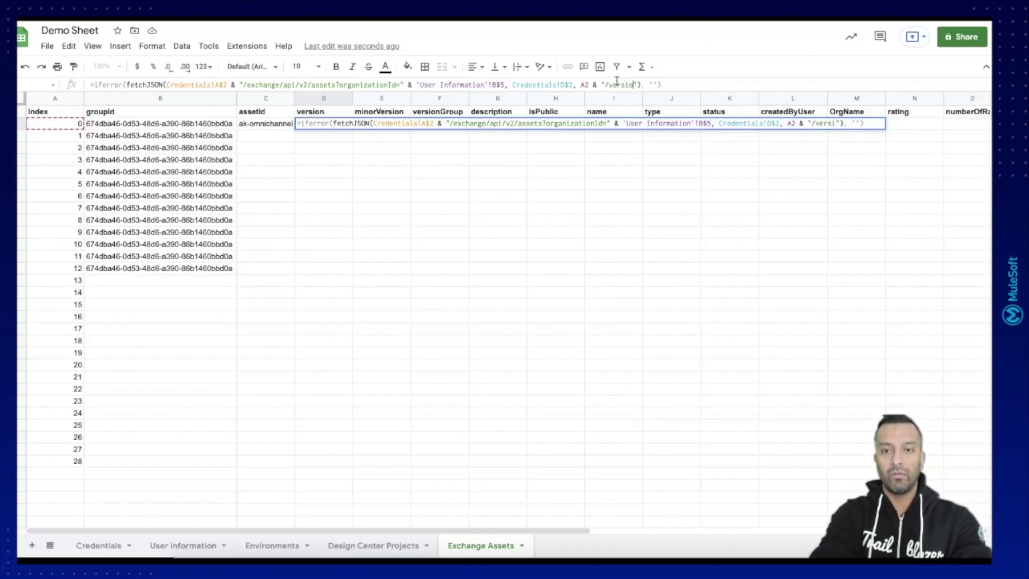
type("version")
key("Return")
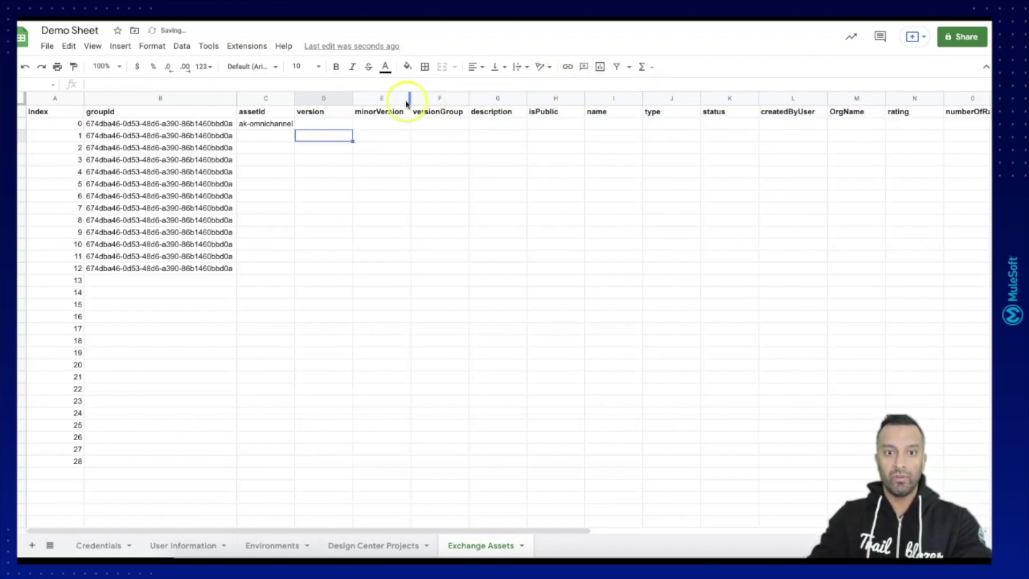
- Paste the copied formula into E2 under minorVersion and change the key to "/minorVersion"
left_click(390, 124)
left_click(415, 85)
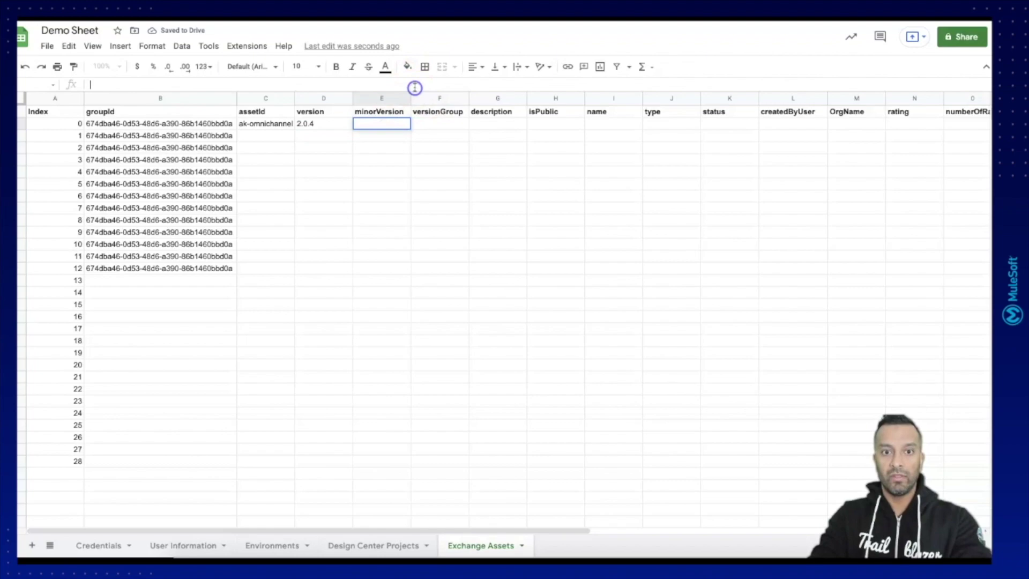
key("ctrl+v")
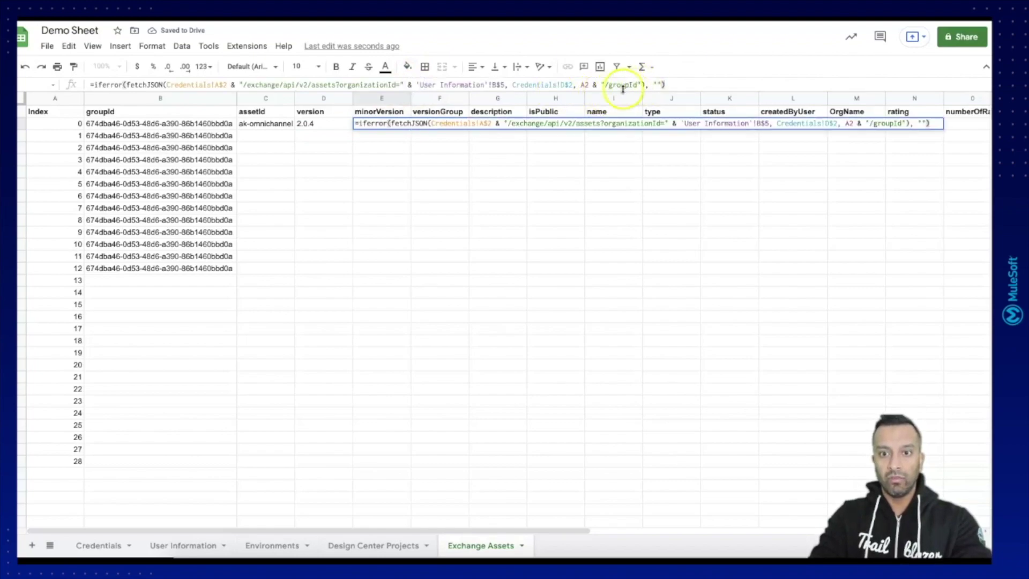
left_click_drag(638, 86, 638, 86)
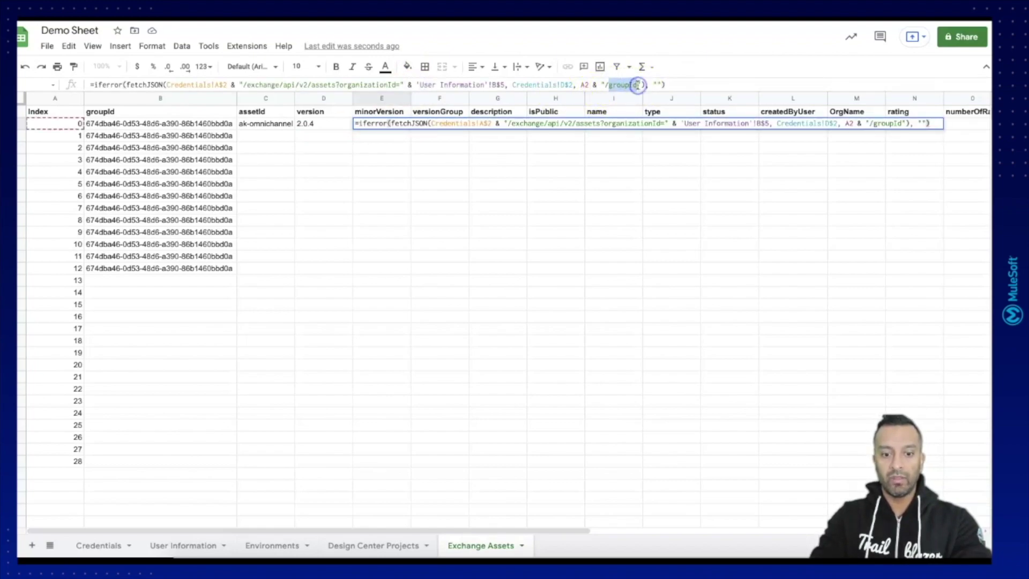
type("ve")
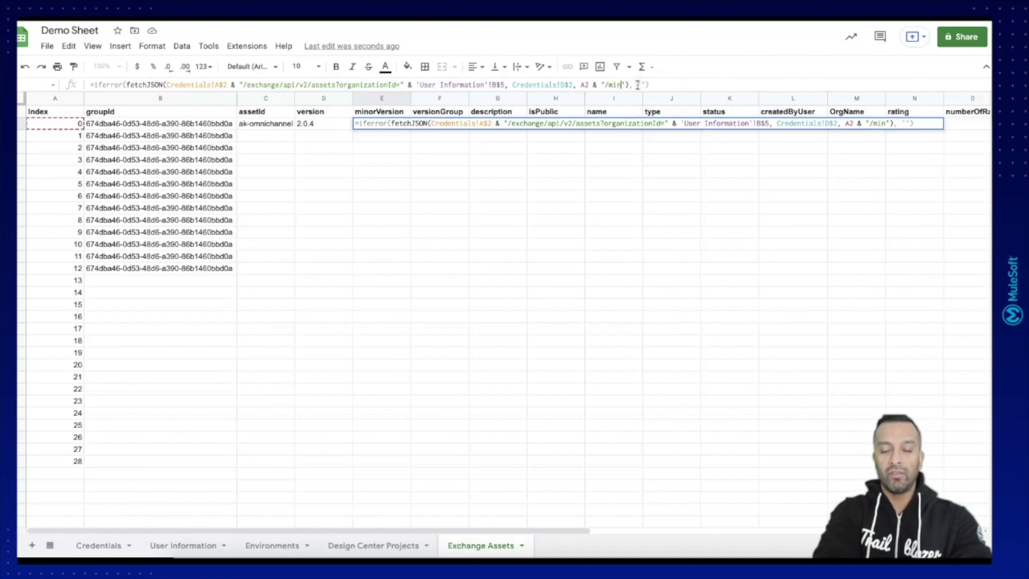
type("rsion")
key("Return")
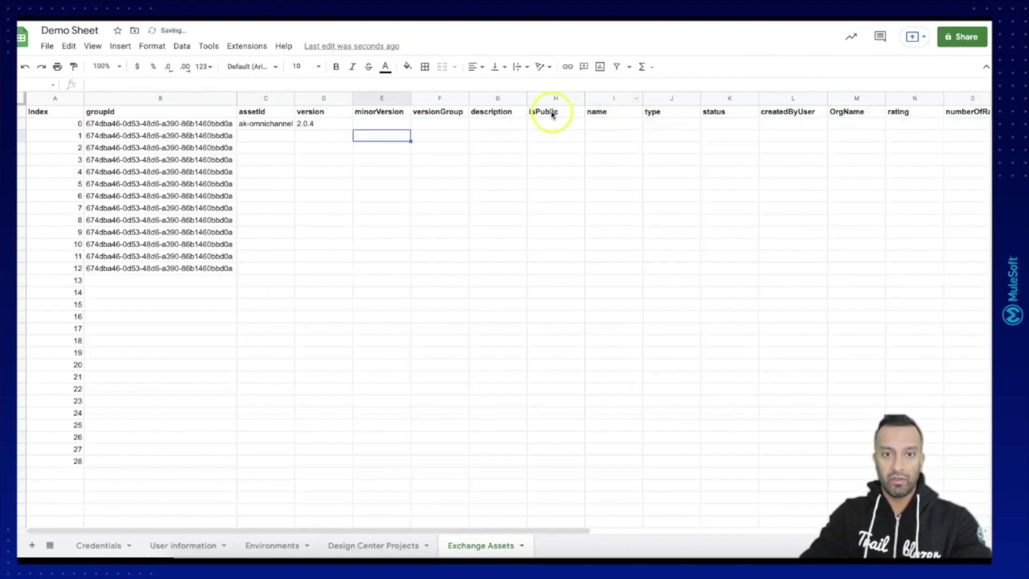
- Paste the copied formula into F2 under versionGroup and replace its groupId key with "minor"
left_click(438, 124)
key("ctrl+v")
left_click_drag(609, 85, 638, 85)
type("mi")
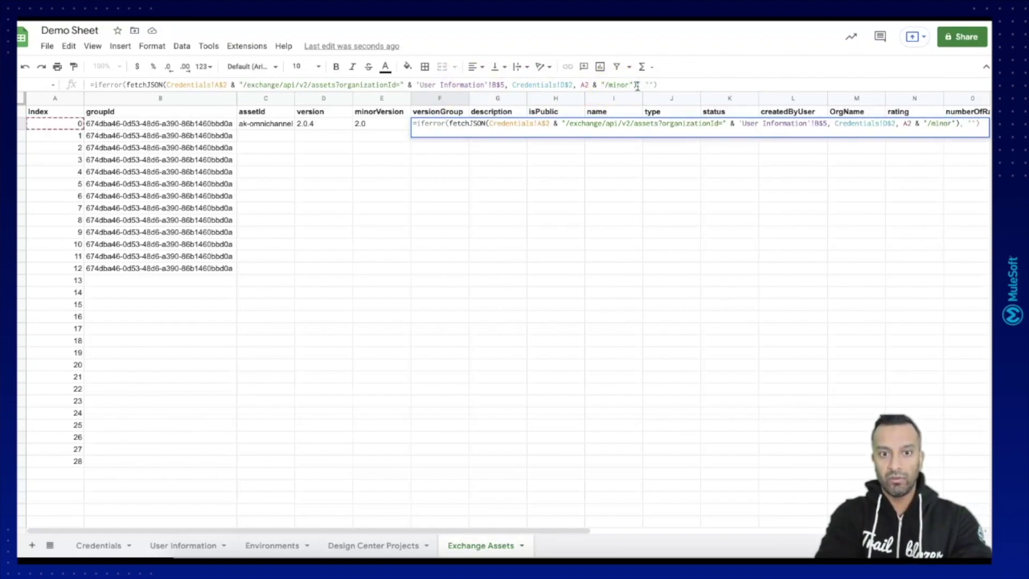
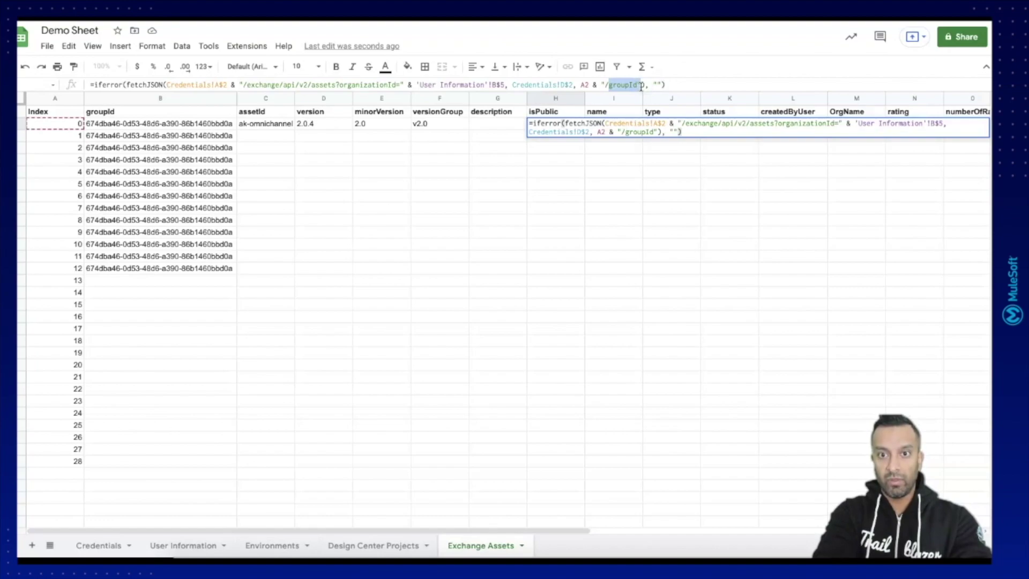
- Change the key in H2's formula to "/isPublic", and paste the copied formula into I2 with the key "/name"
type("sPublic")
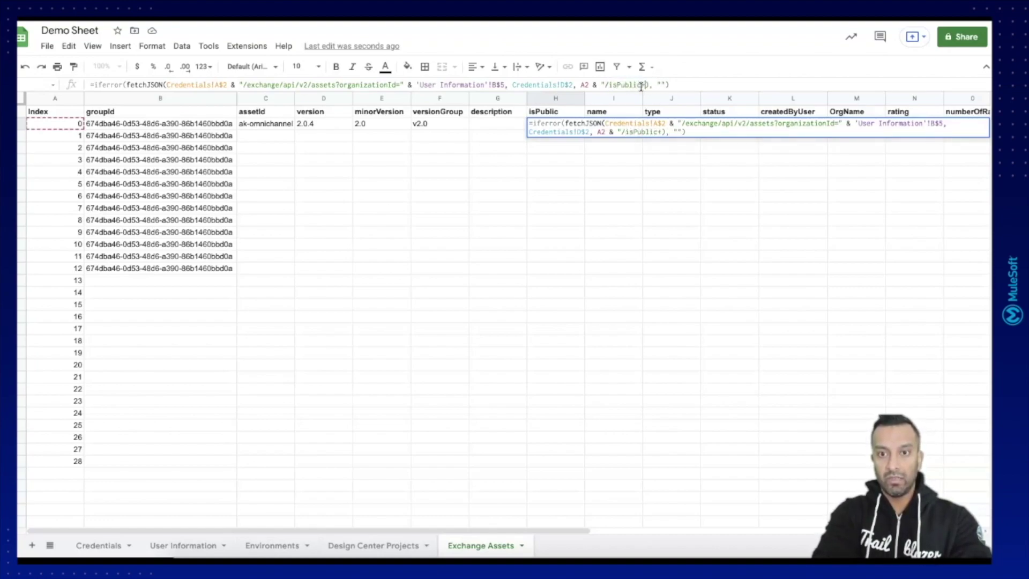
key("Return")
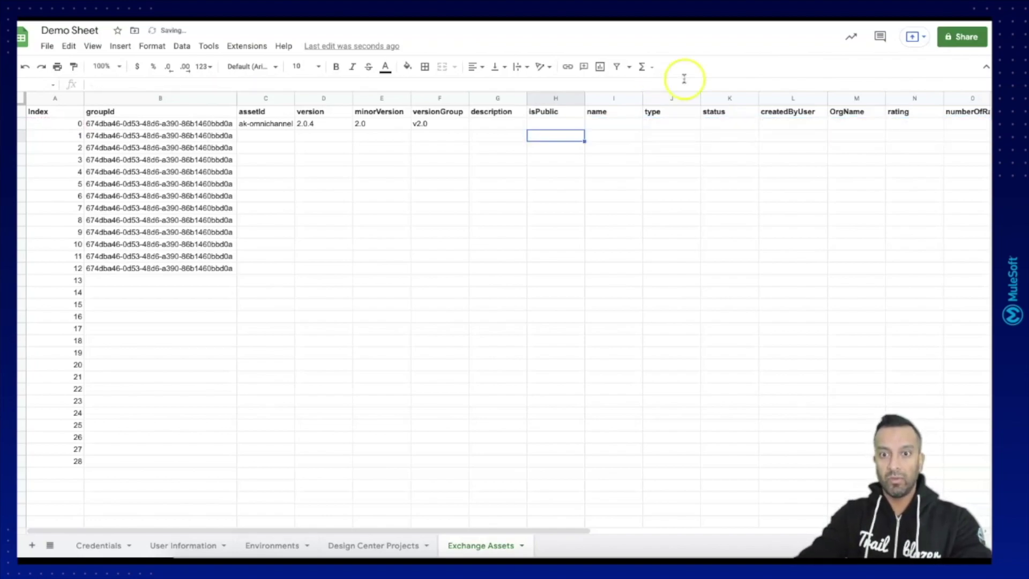
left_click(620, 121)
left_click(631, 84)
key("ctrl+v")
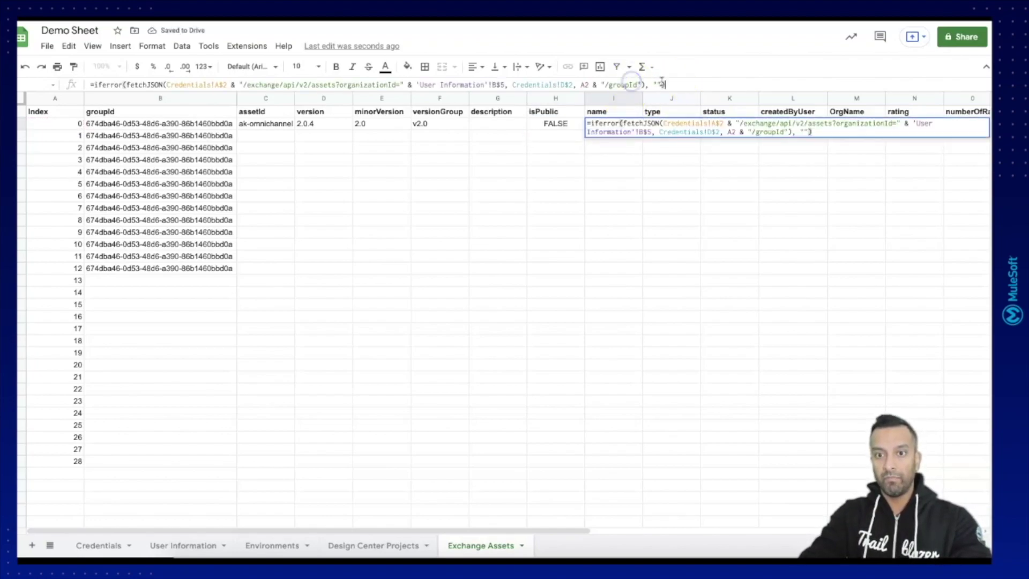
left_click_drag(636, 86, 640, 85)
type("/name")
key("Return")
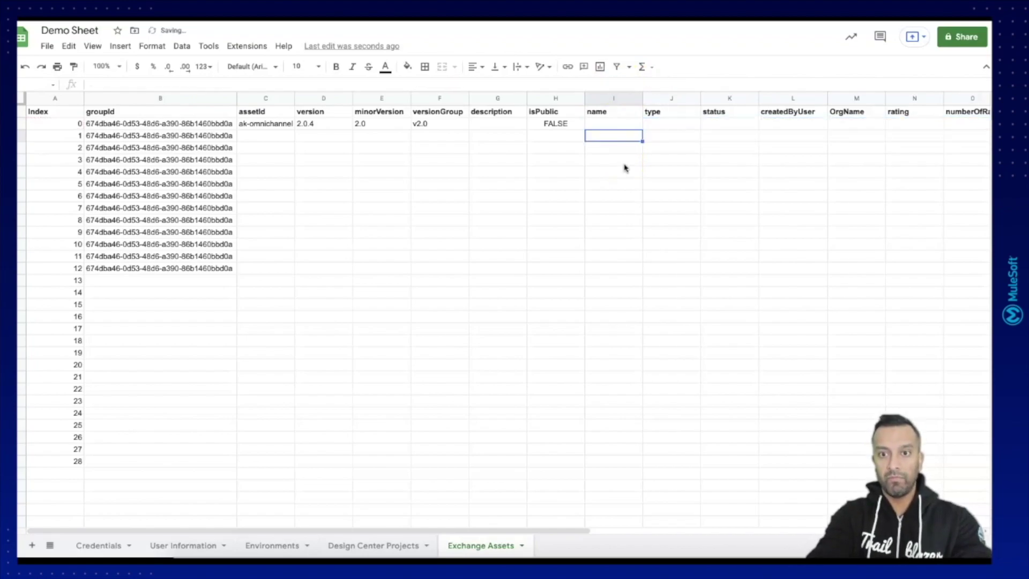
- Paste the copied formula into J2 under type and change the key to "/type"
left_click(682, 128)
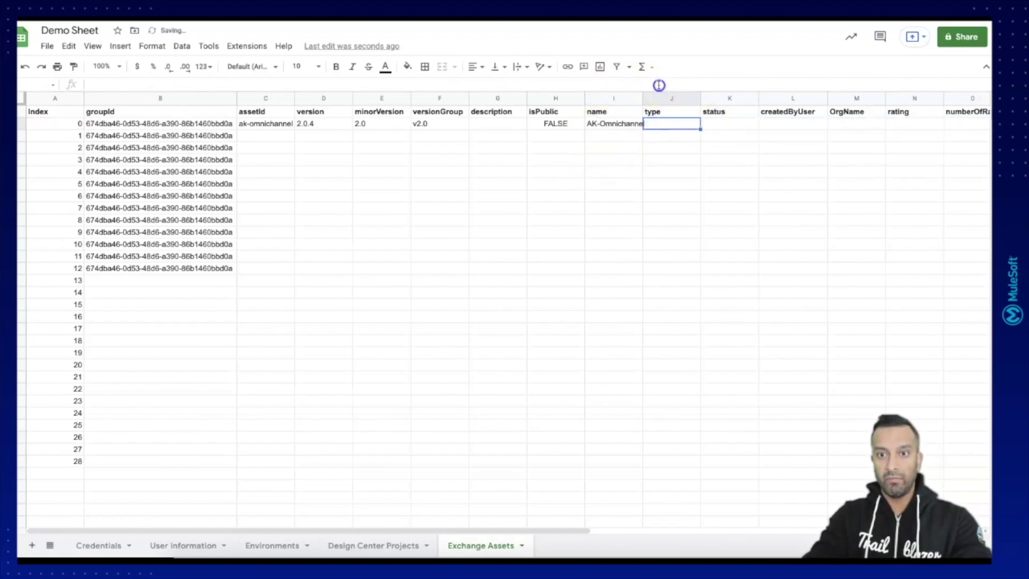
left_click(659, 85)
key("ctrl+v")
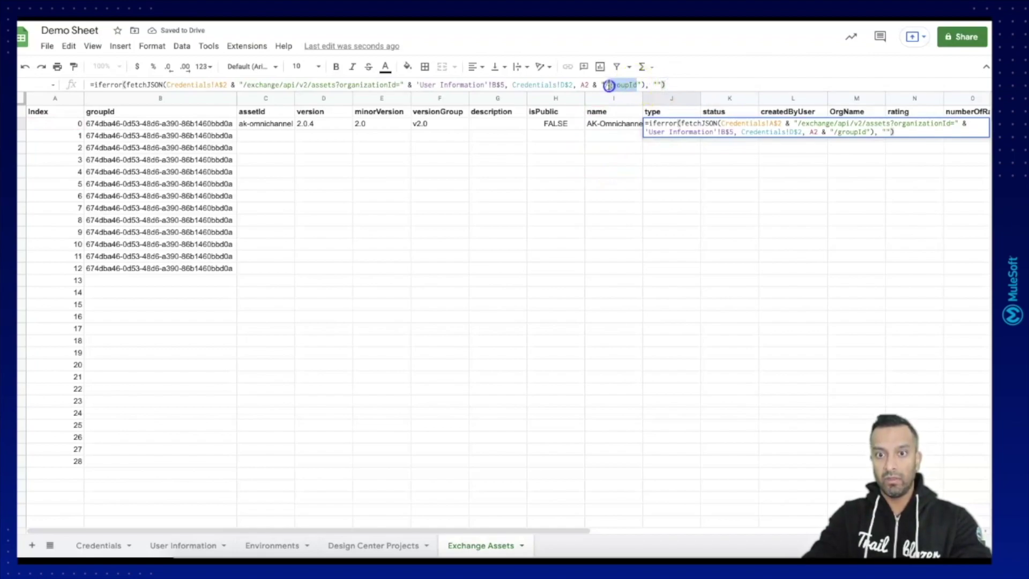
left_click_drag(610, 86, 610, 85)
type("ty")
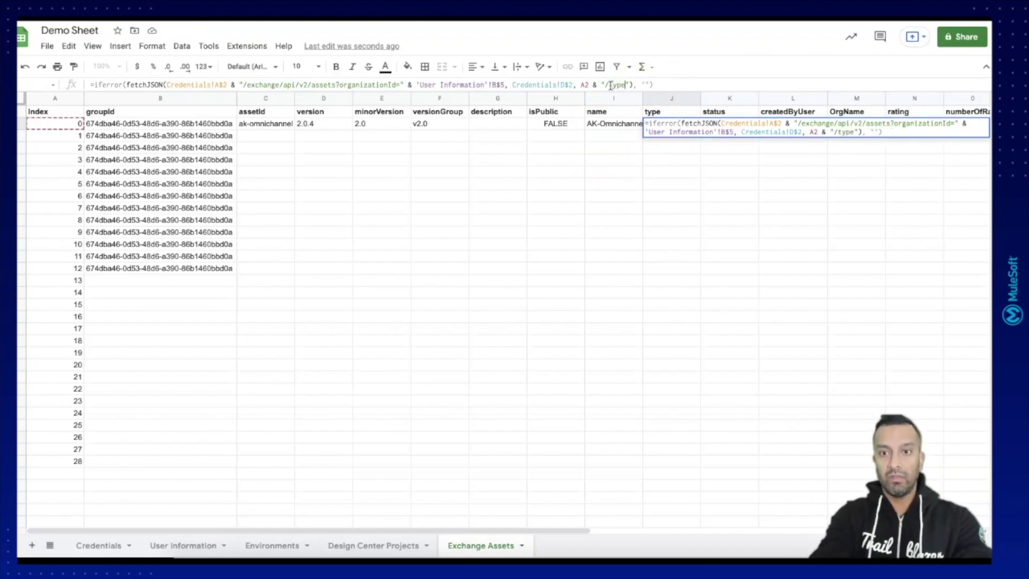
type("pe")
key("Return")
- Paste the copied formula into K2 under status and change the key to "/status"
left_click(728, 115)
left_click(729, 122)
left_click(727, 84)
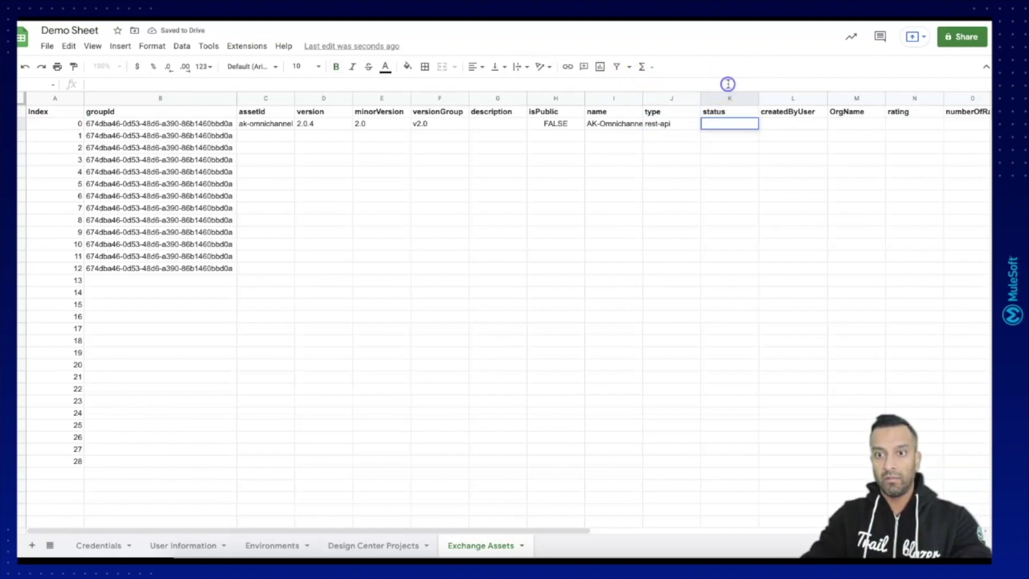
key("ctrl+v")
double_click(618, 85)
type("s")
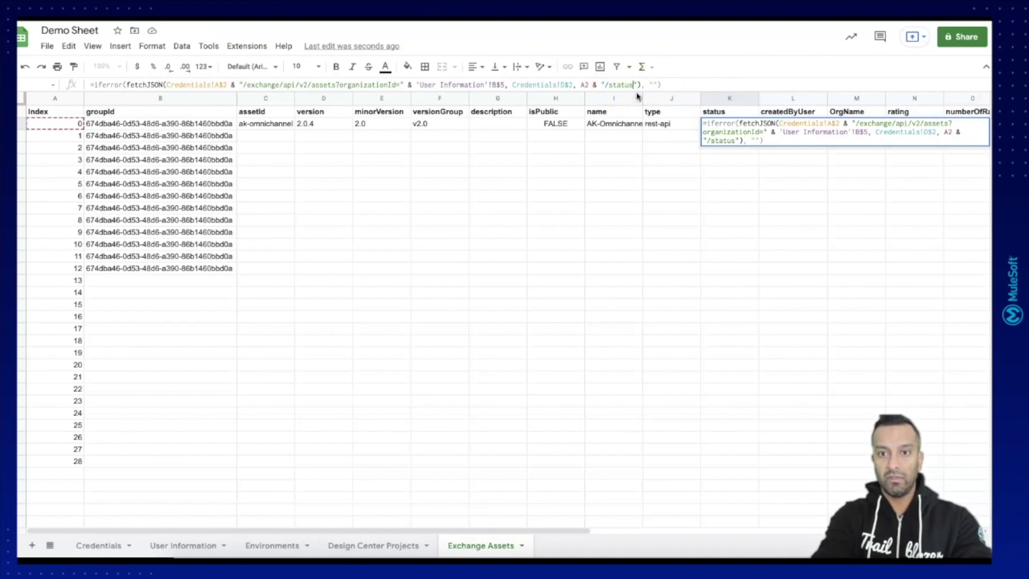
type("tatus")
key("Return")
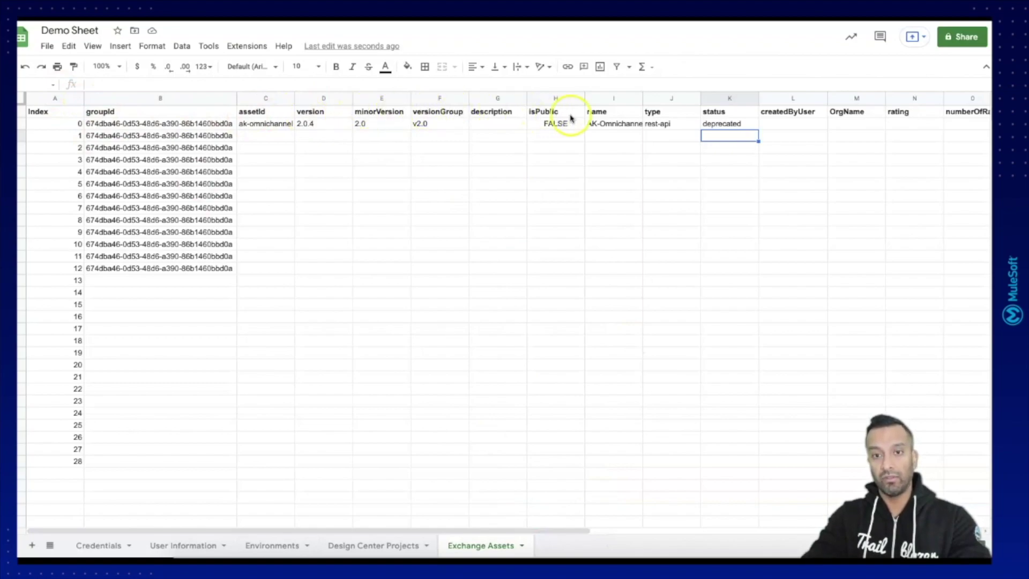
- Switch to Postman and examine the createdBy object and its userName key in the assets response
left_click(585, 555)
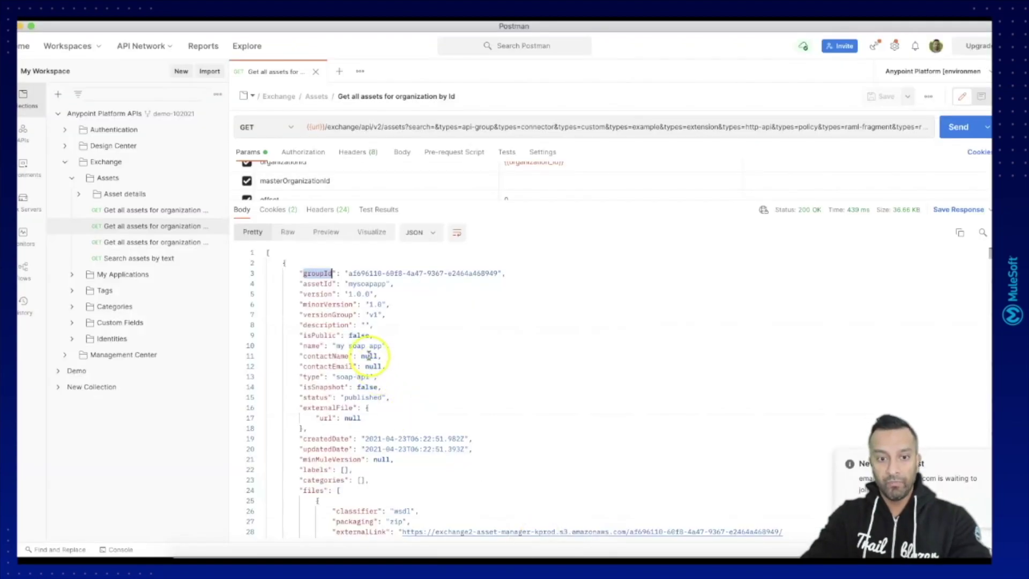
scroll(369, 354, "down", 10)
scroll(369, 353, "down", 10)
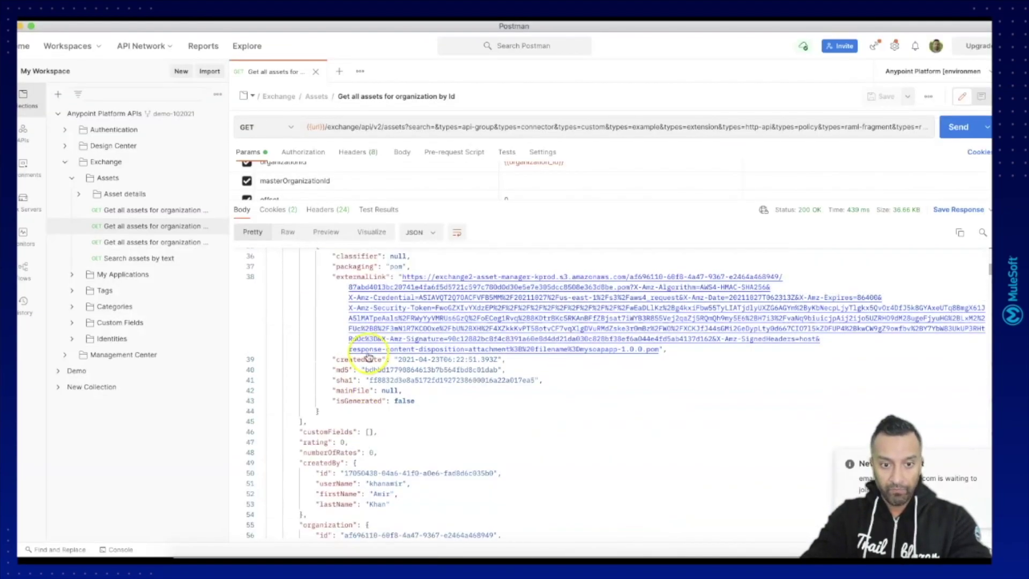
left_click(310, 290)
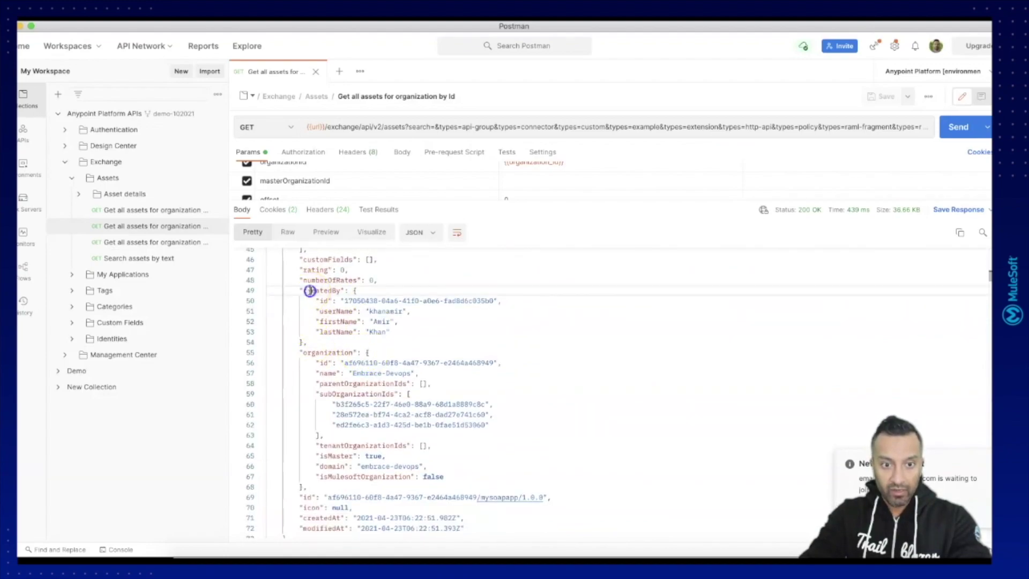
double_click(311, 291)
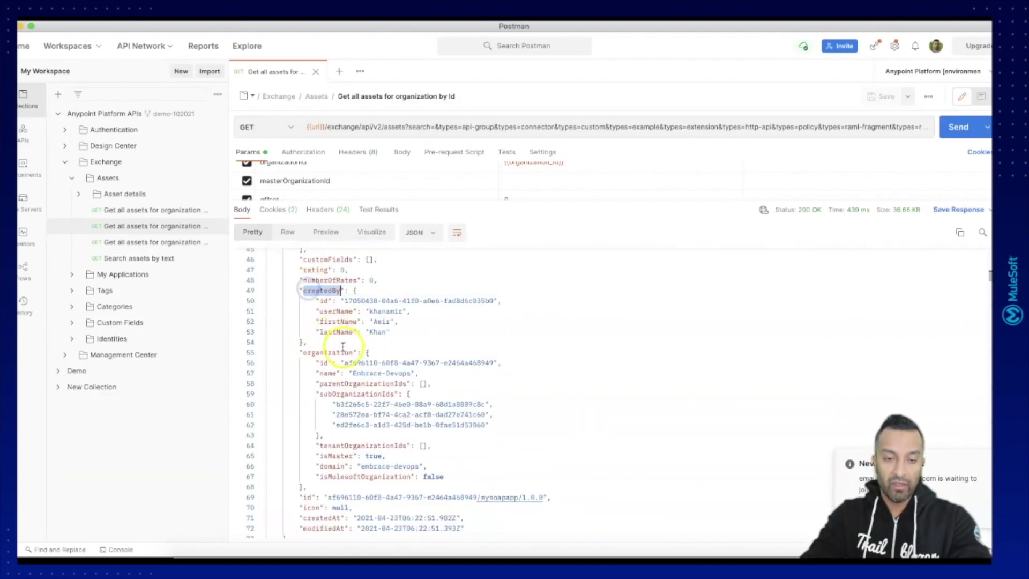
double_click(332, 311)
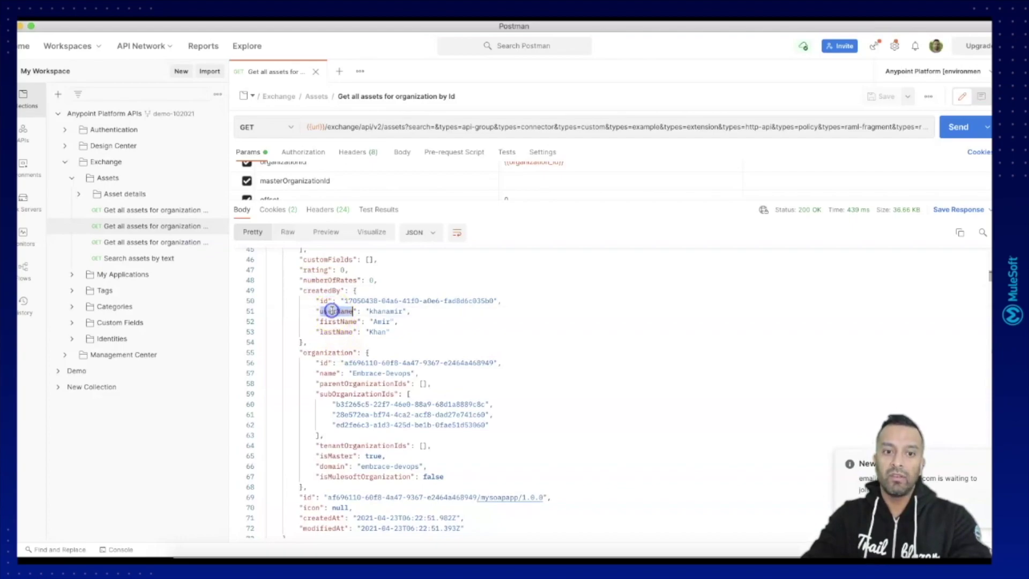
double_click(319, 291)
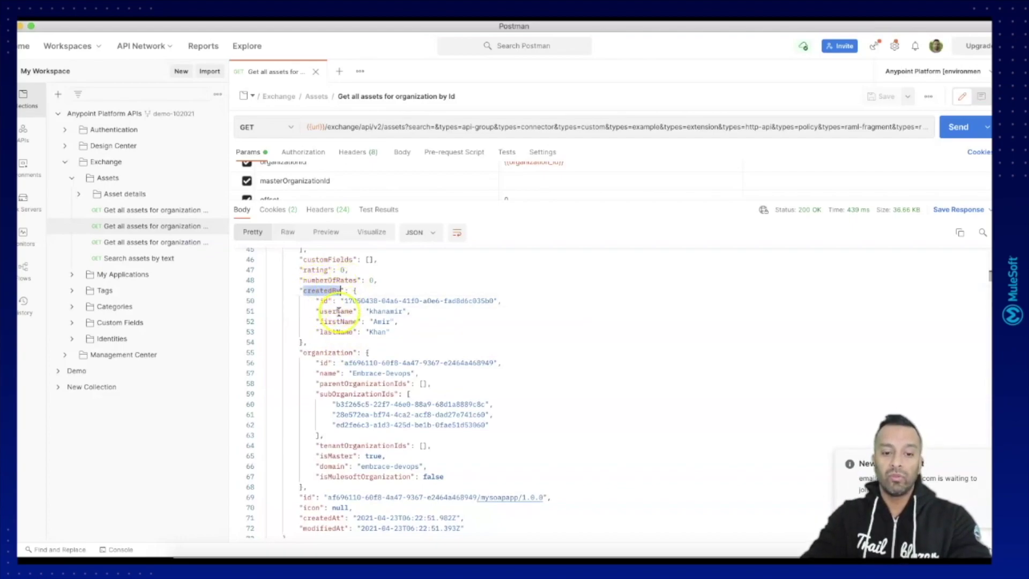
- Switch back to Google Sheets and paste the copied formula into L2 under createdByUser with the key "/createdBy/username"
key("super+Tab")
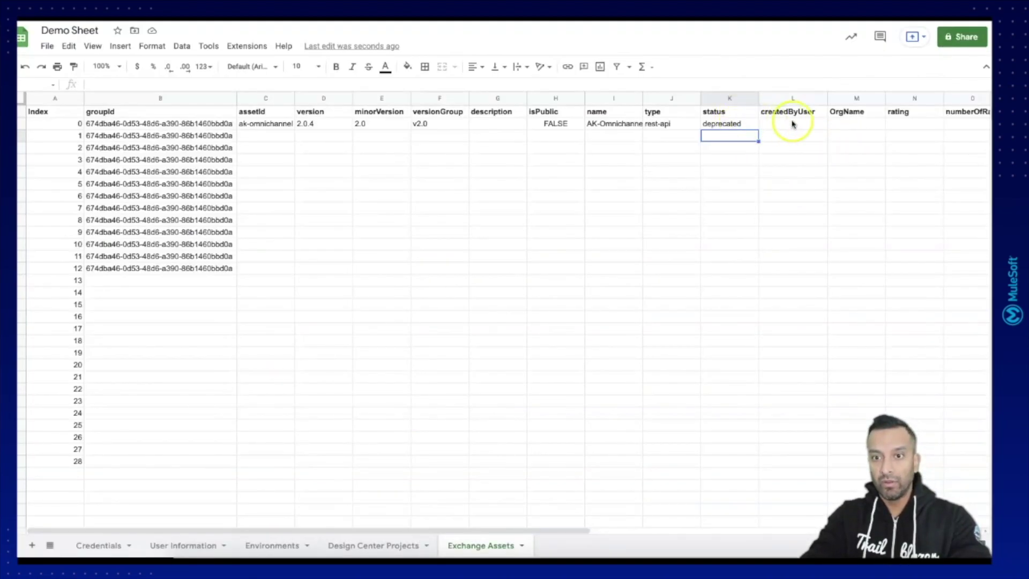
left_click(799, 123)
left_click(777, 84)
key("ctrl+v")
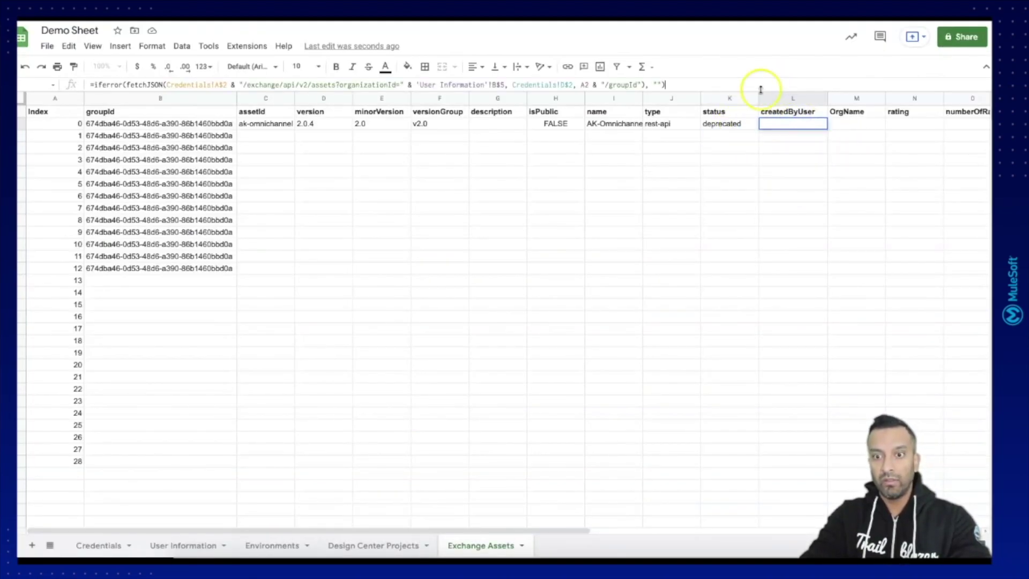
double_click(615, 84)
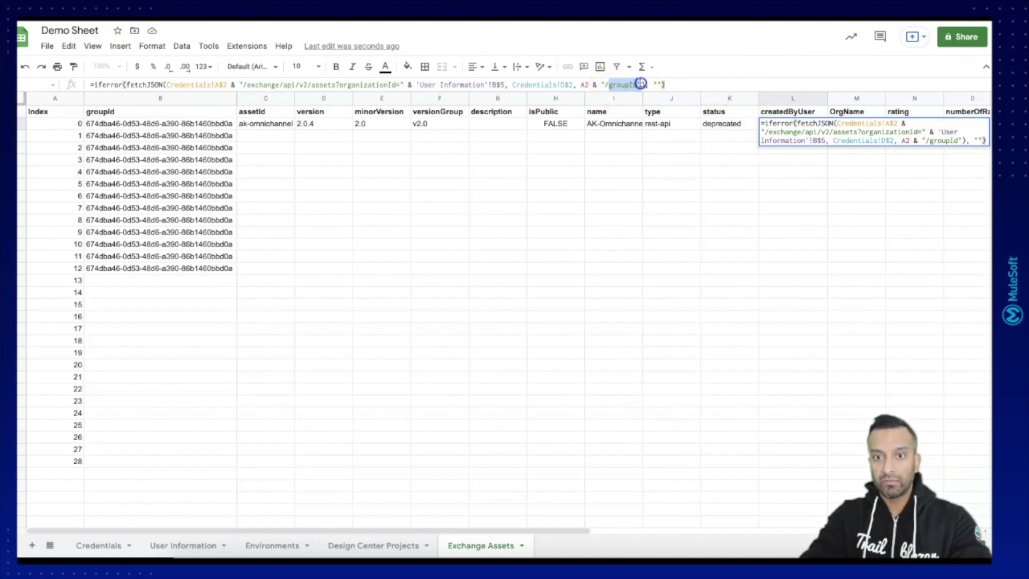
type("createdBY")
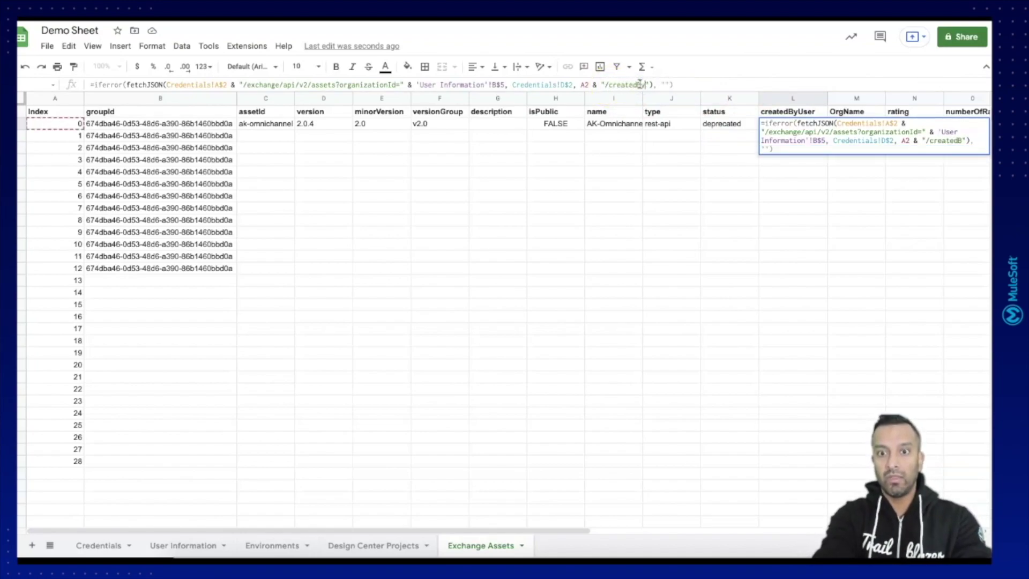
type("/username")
key("Return")
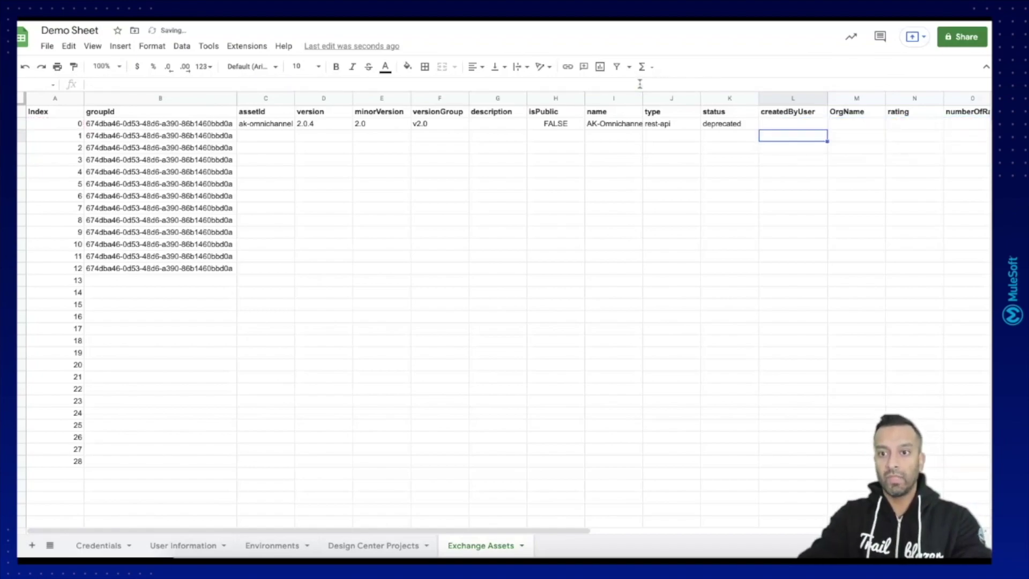
- Correct L2's key to "/createdBy/userName" to match the spelling in the Postman response, and widen the createdByUser column slightly
left_click(805, 124)
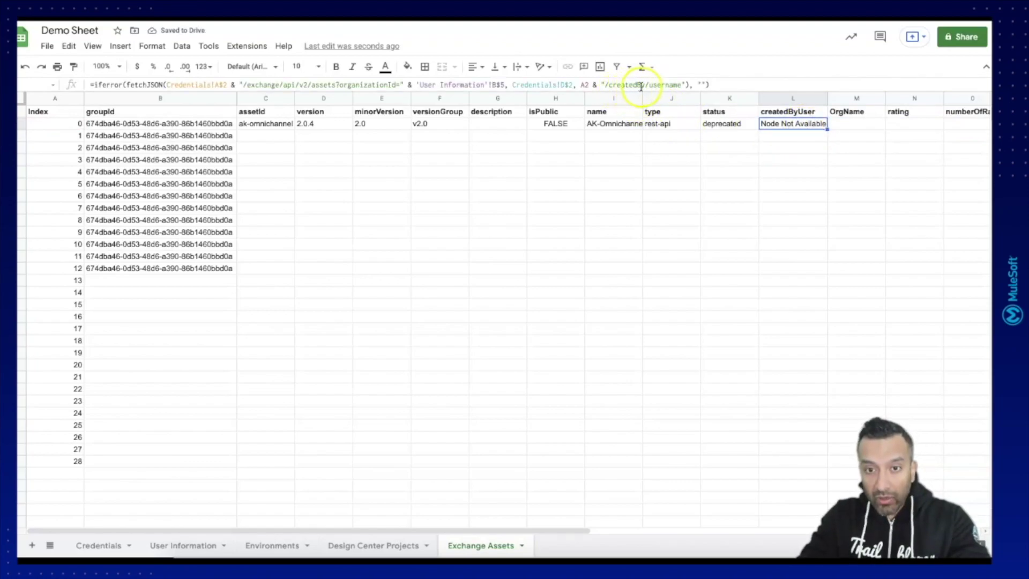
key("super+Tab")
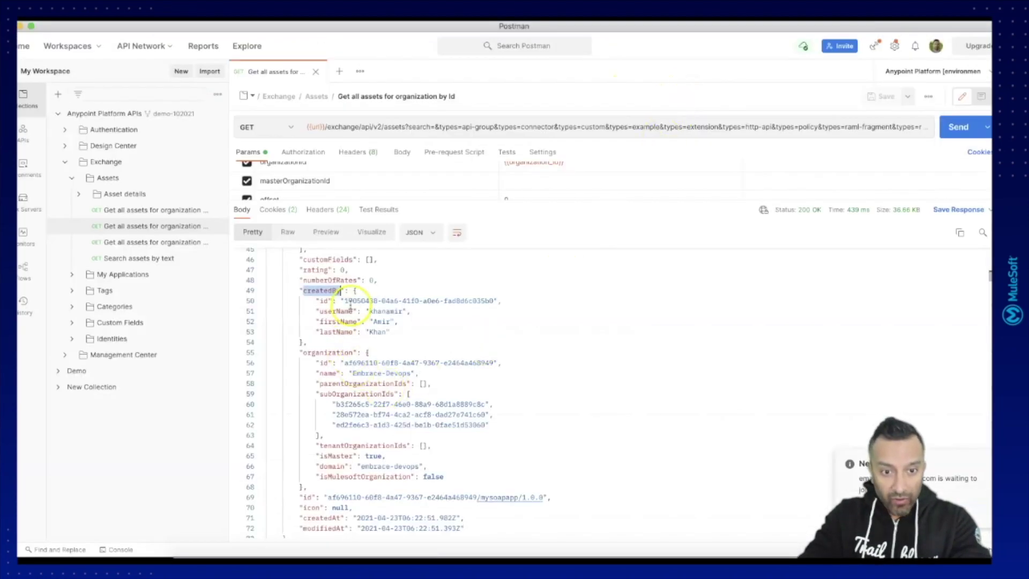
left_click(324, 290)
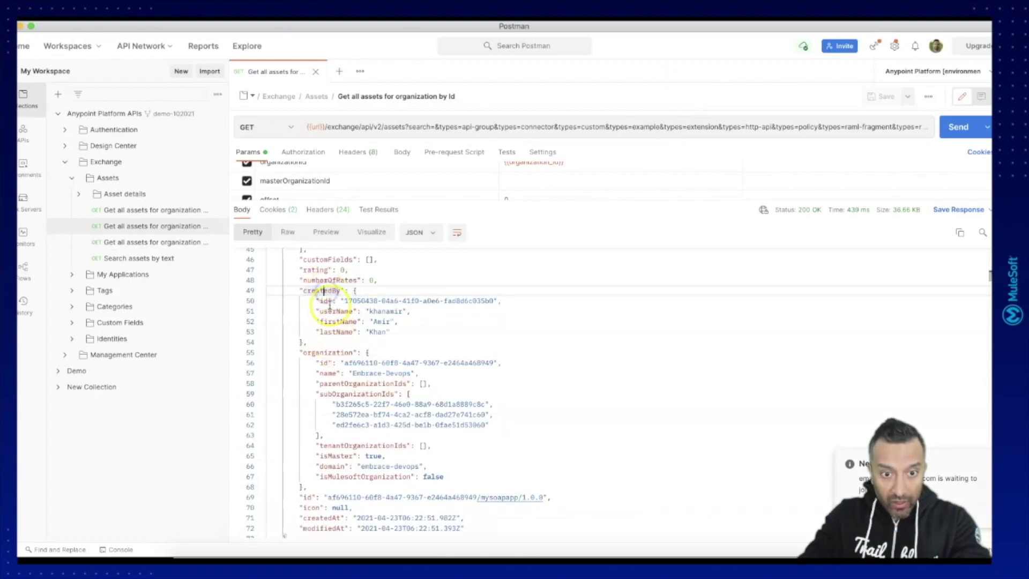
left_click(330, 312)
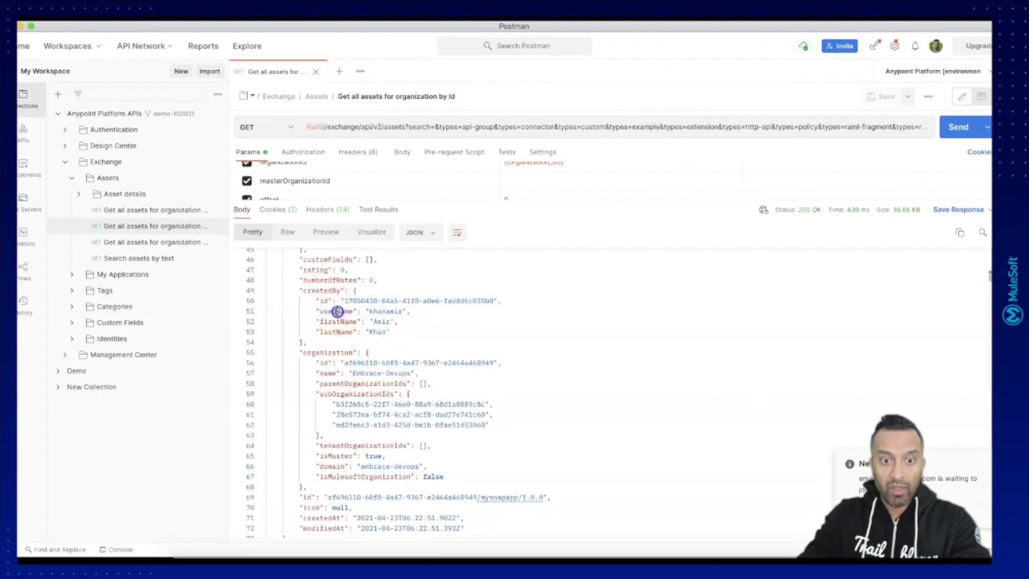
left_click(515, 331)
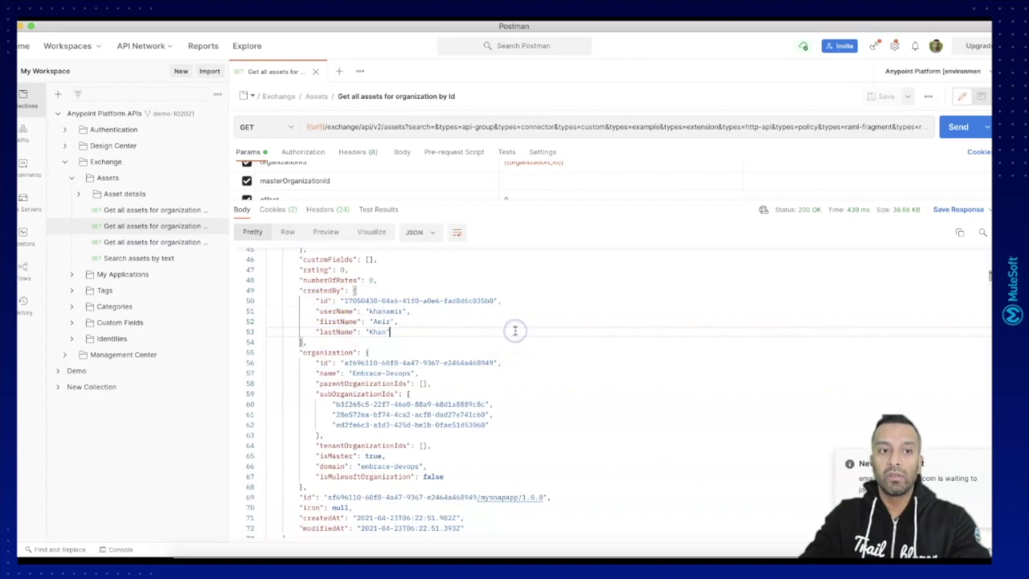
key("super+Tab")
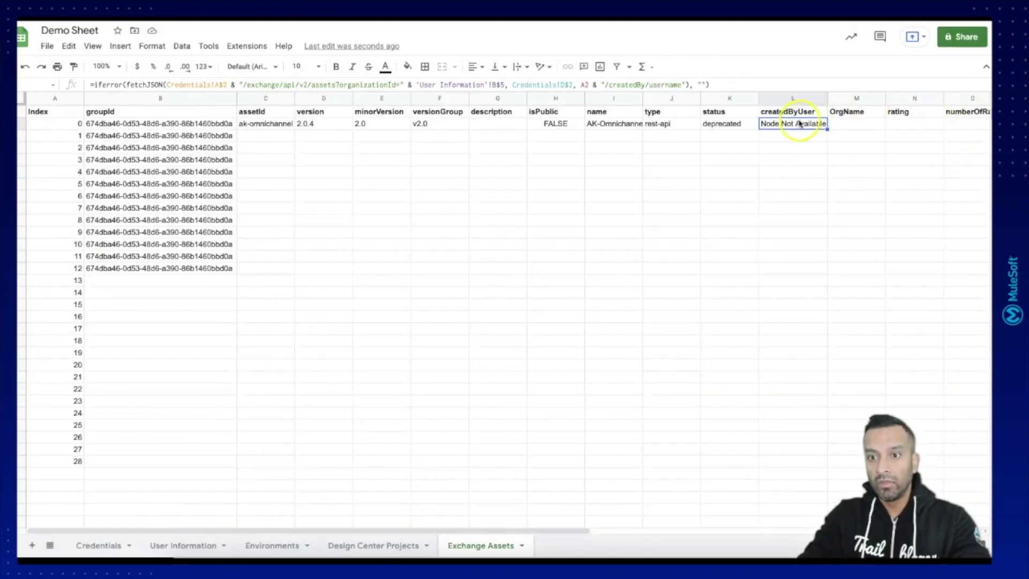
left_click(666, 86)
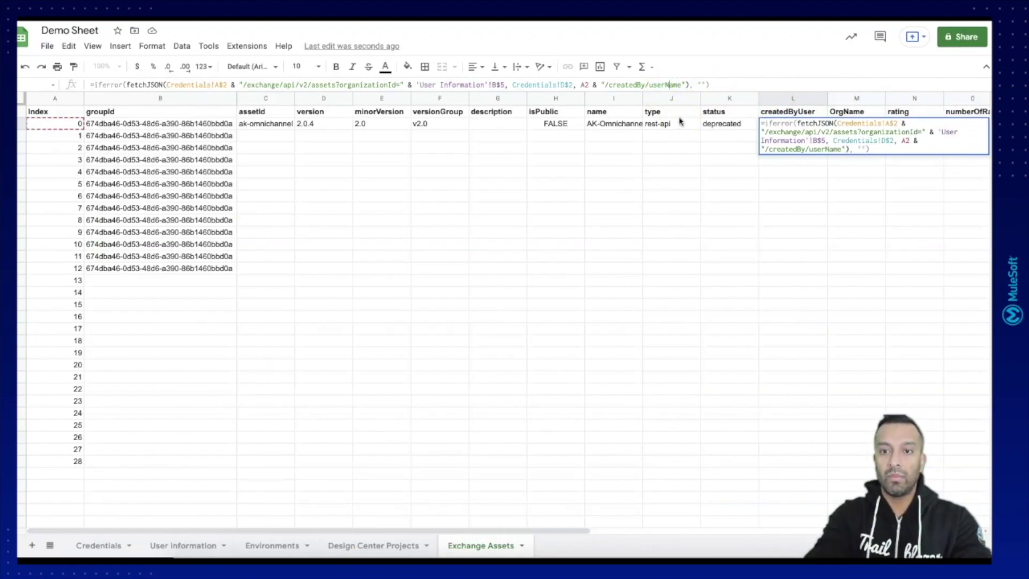
key("Return")
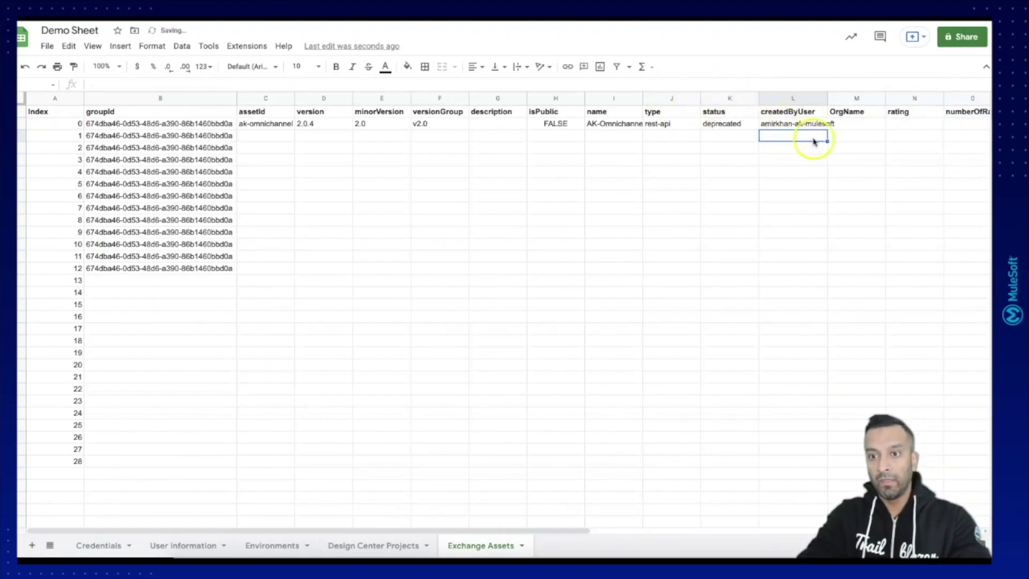
left_click_drag(831, 92, 842, 92)
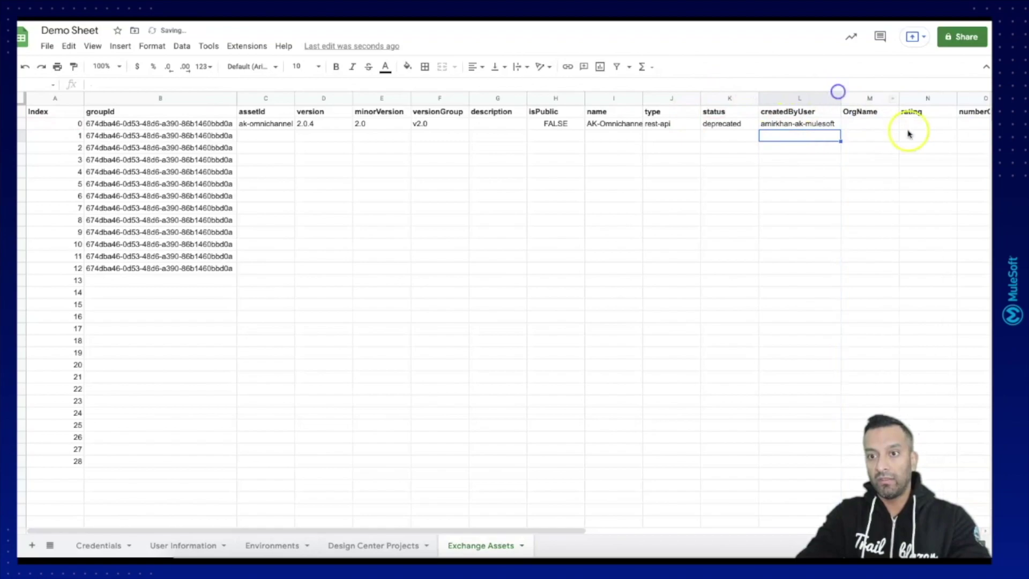
- Paste the copied formula into M2 under OrgName and change the key to "/organization/name", checking the key in Postman
left_click(868, 124)
key("ctrl+v")
left_click_drag(635, 85, 637, 84)
type("org")
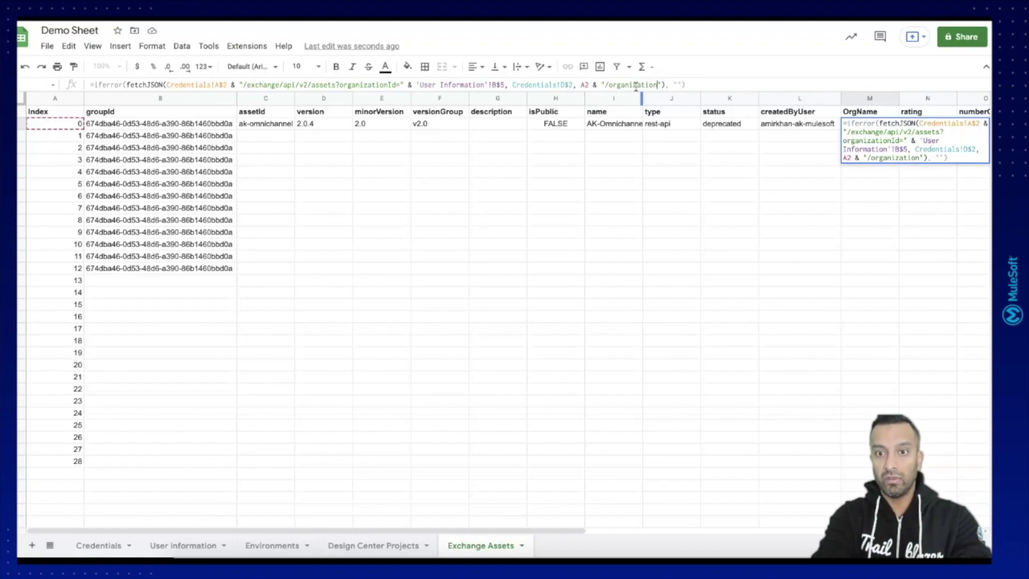
key("super+Tab")
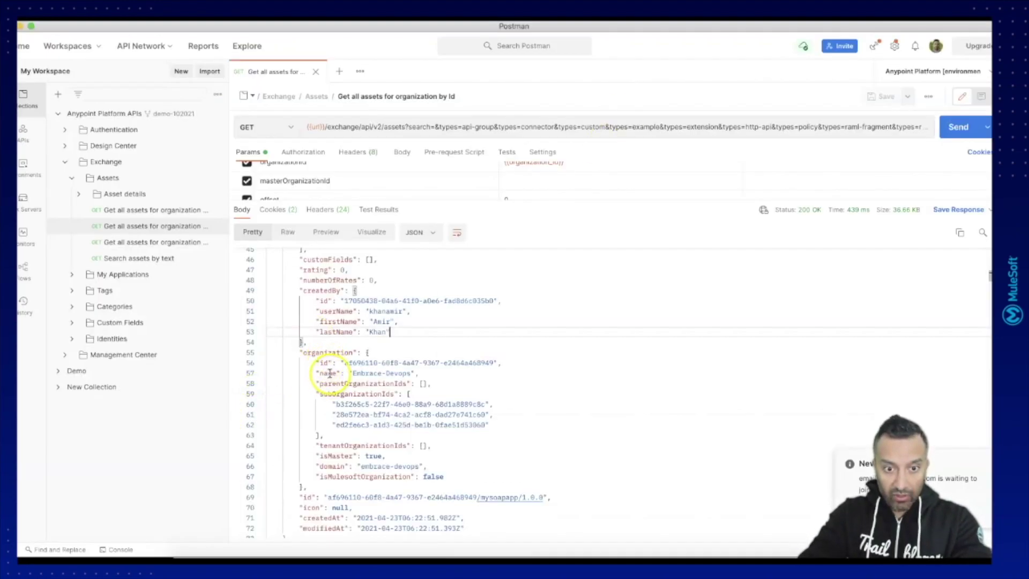
key("super+Tab")
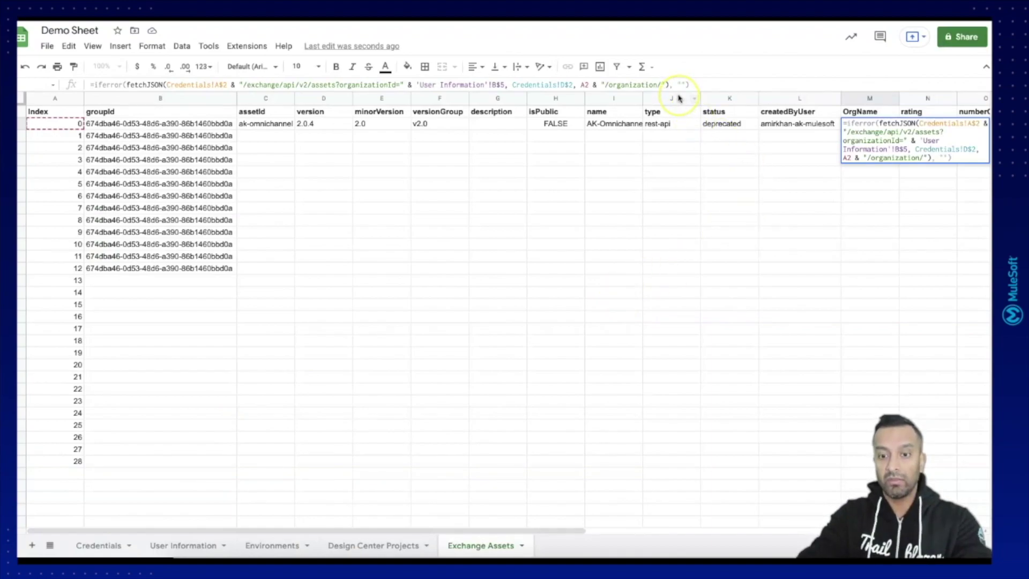
key("Return")
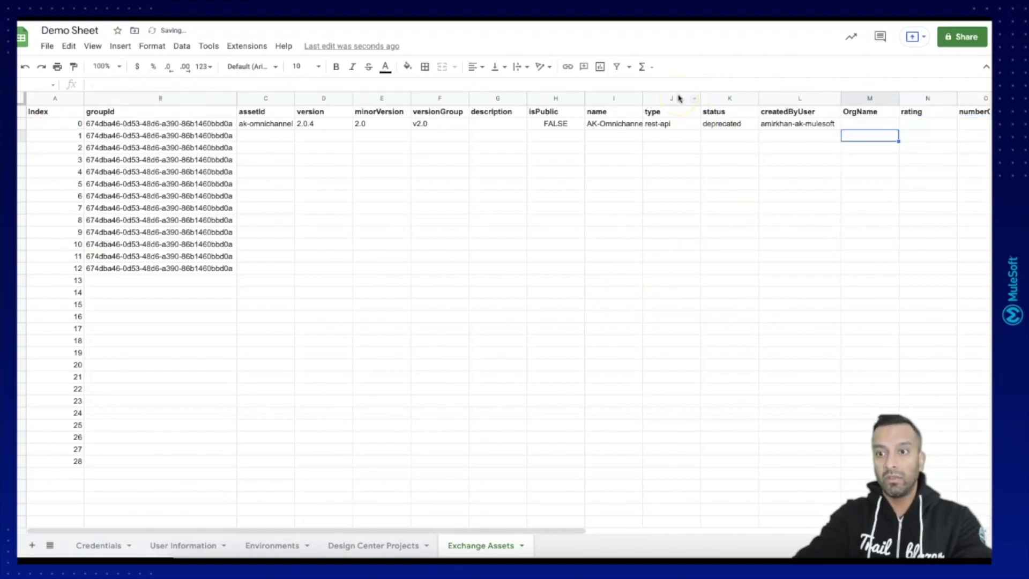
- Paste the copied formula into N2 under rating and change the key to "/rating"
left_click(927, 124)
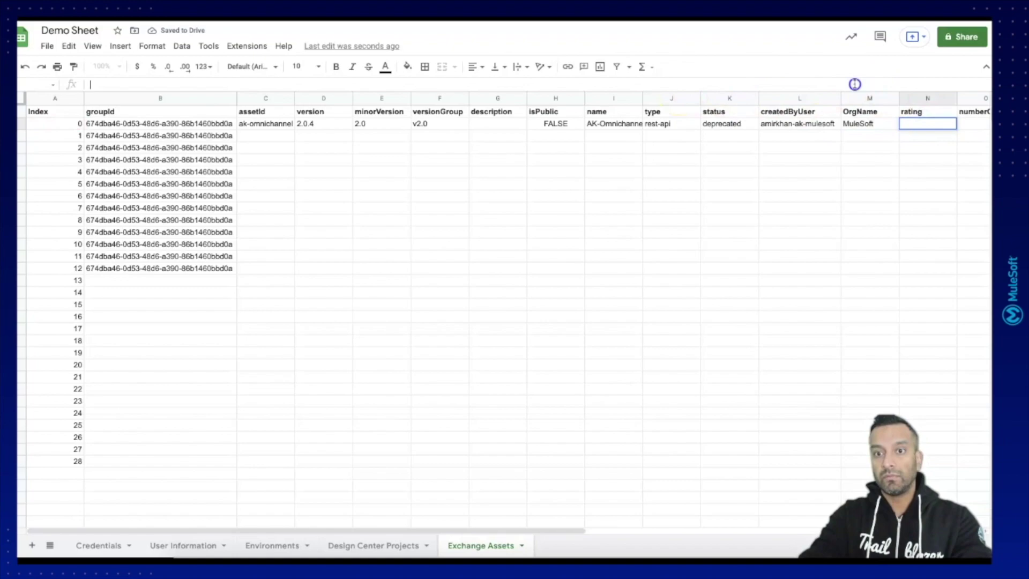
key("ctrl+v")
left_click_drag(609, 84, 638, 85)
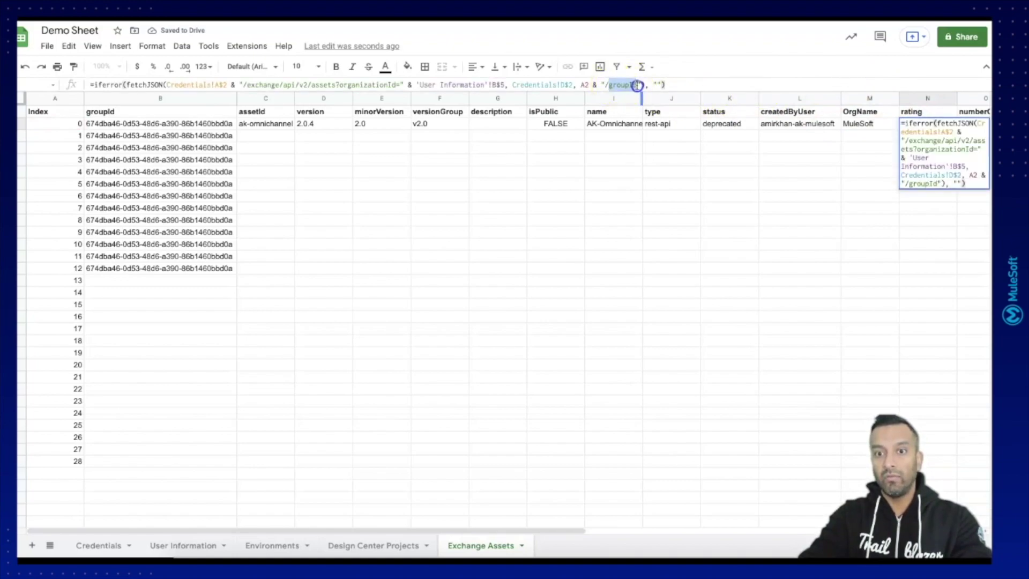
type("rating")
key("Return")
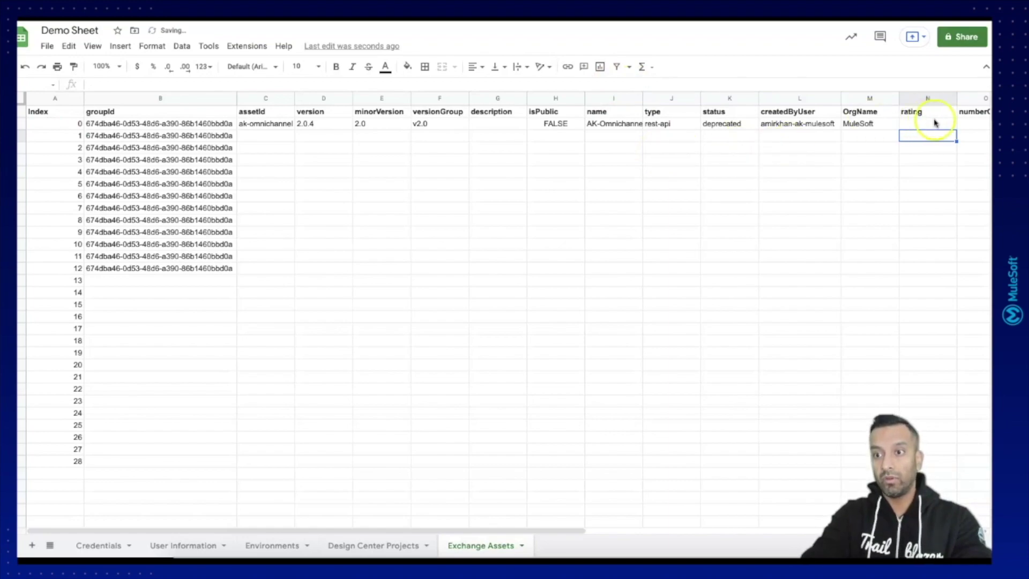
- Paste the copied formula into O2 under numberOfRates and replace its groupId key with "numberOfRating"
left_click(965, 124)
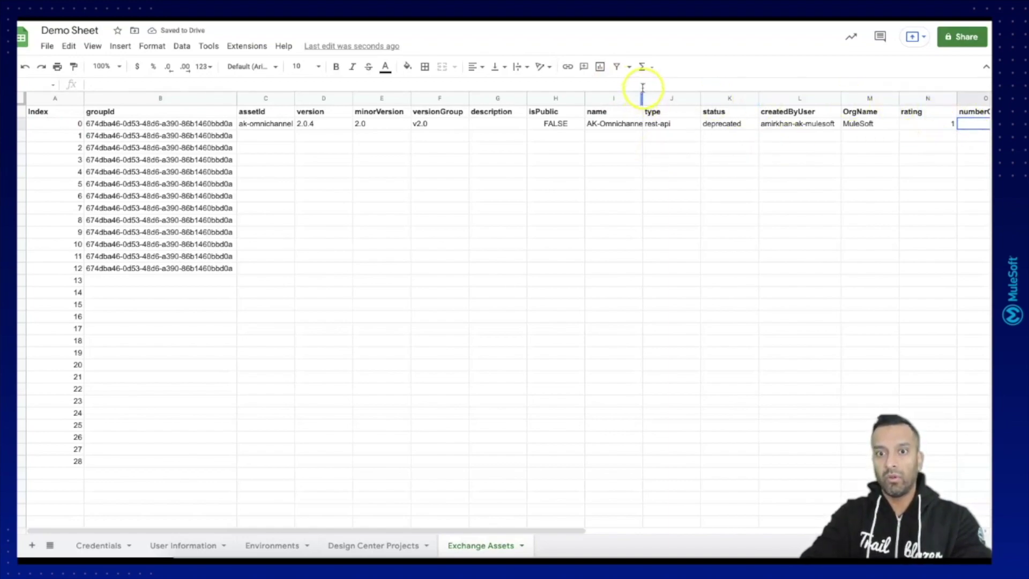
key("Return")
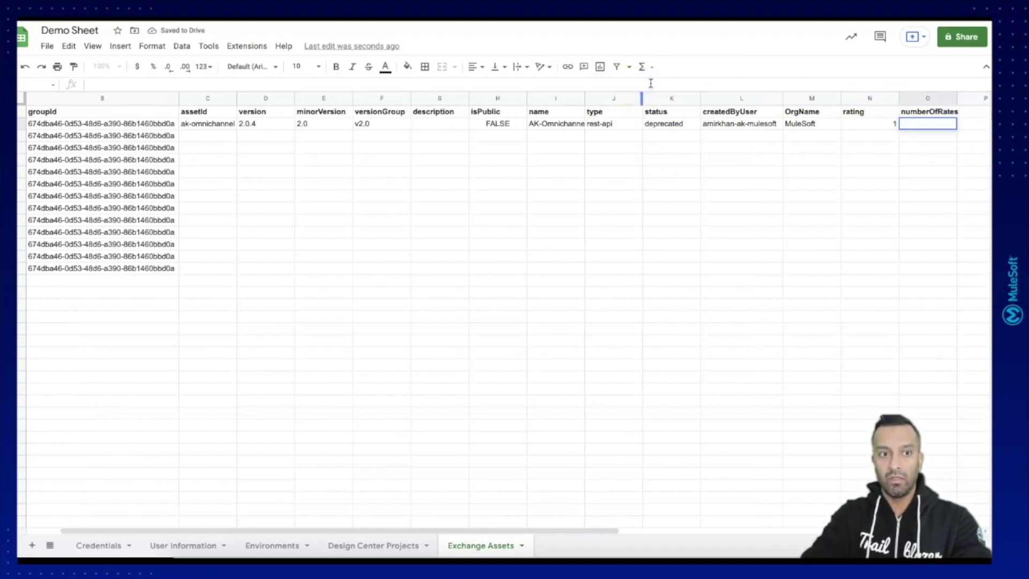
key("ctrl+v")
left_click_drag(609, 84, 642, 84)
type("nu")
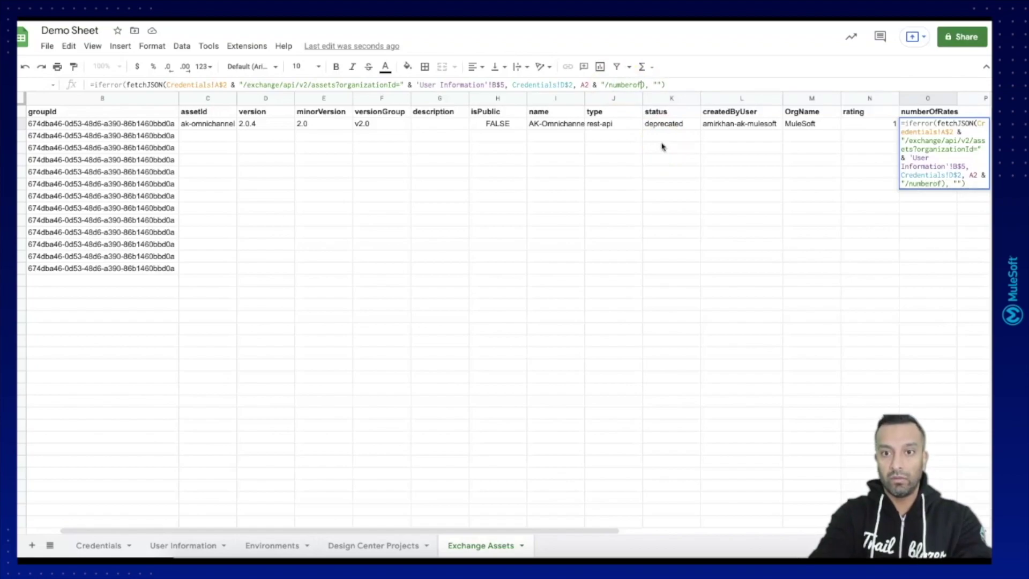
type("mberOfRating")
key("Return")
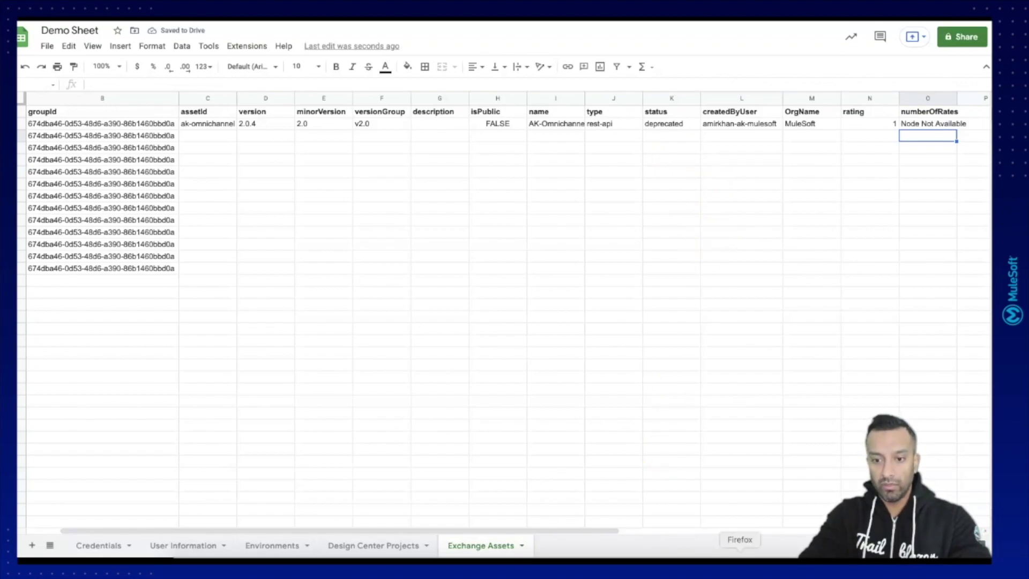
- Check the rating-count key in the Postman response and correct O2's key to "/numberOfRates"
left_click(584, 555)
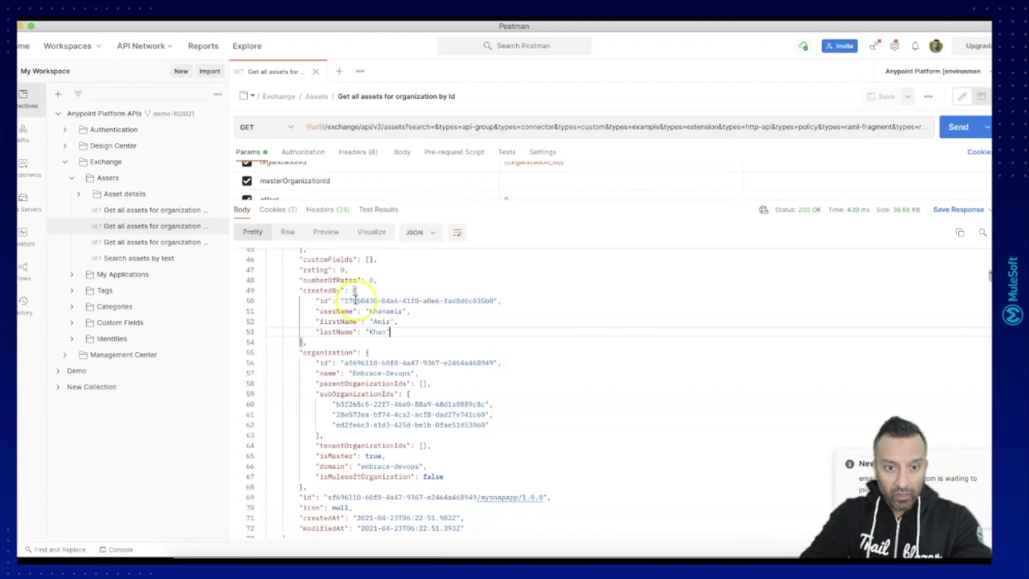
key("super+Tab")
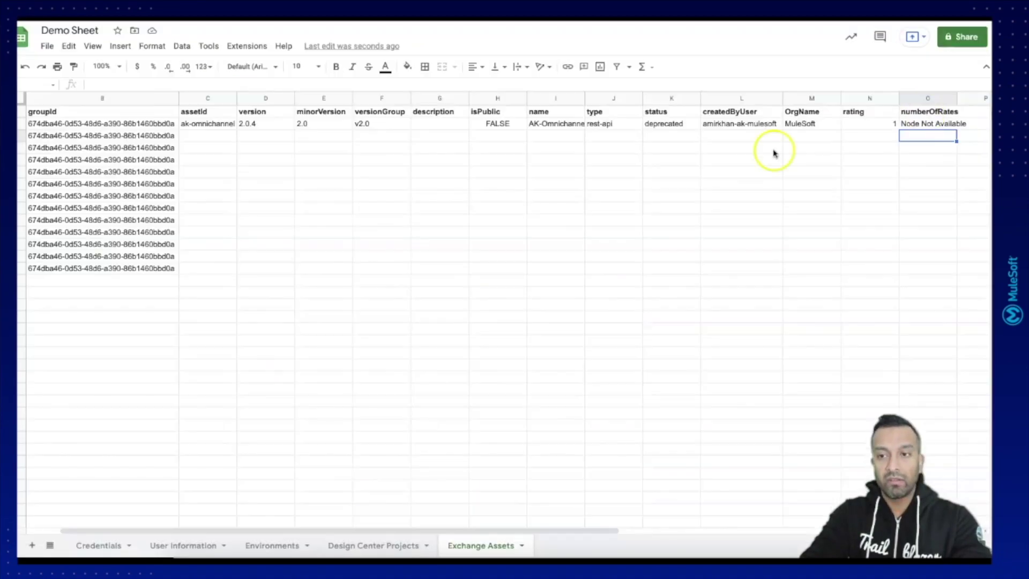
left_click(950, 124)
left_click(660, 85)
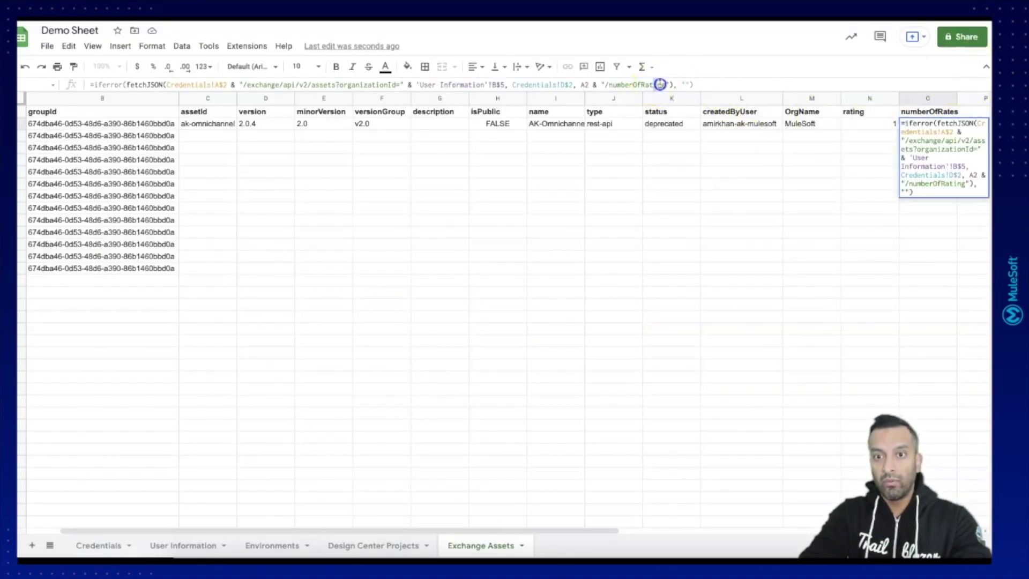
type("es")
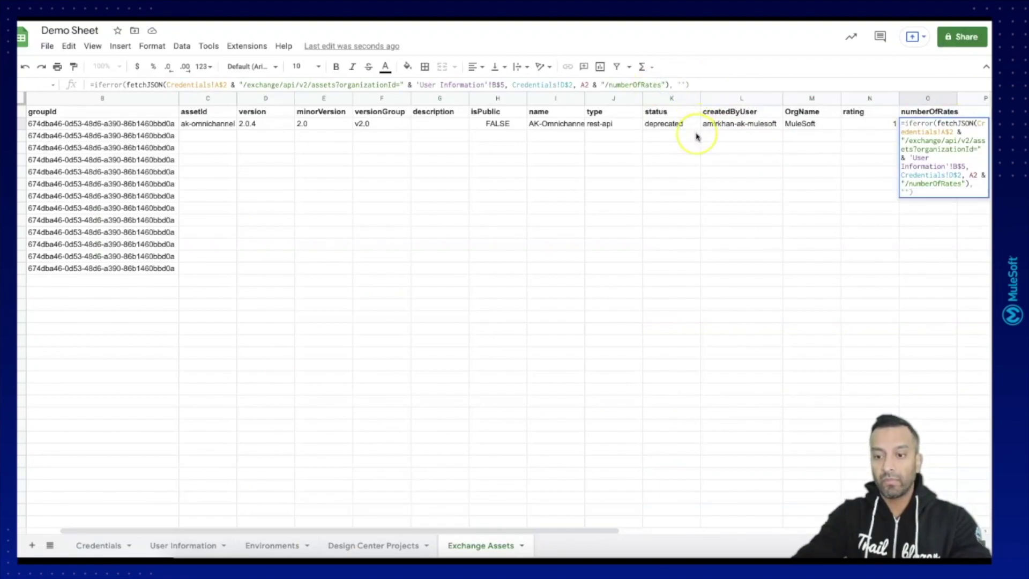
key("Return")
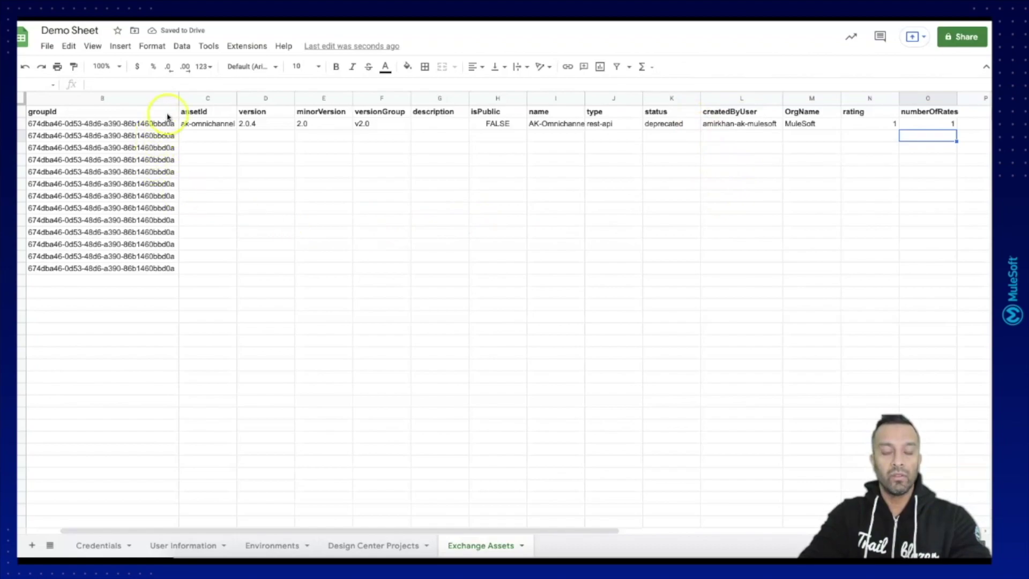
- Fill the row 2 formulas from assetId through numberOfRates down to row 30
mouse_move(195, 128)
left_mouse_down()
mouse_move(572, 111)
mouse_move(942, 113)
mouse_move(953, 129)
mouse_move(980, 467)
left_mouse_up()
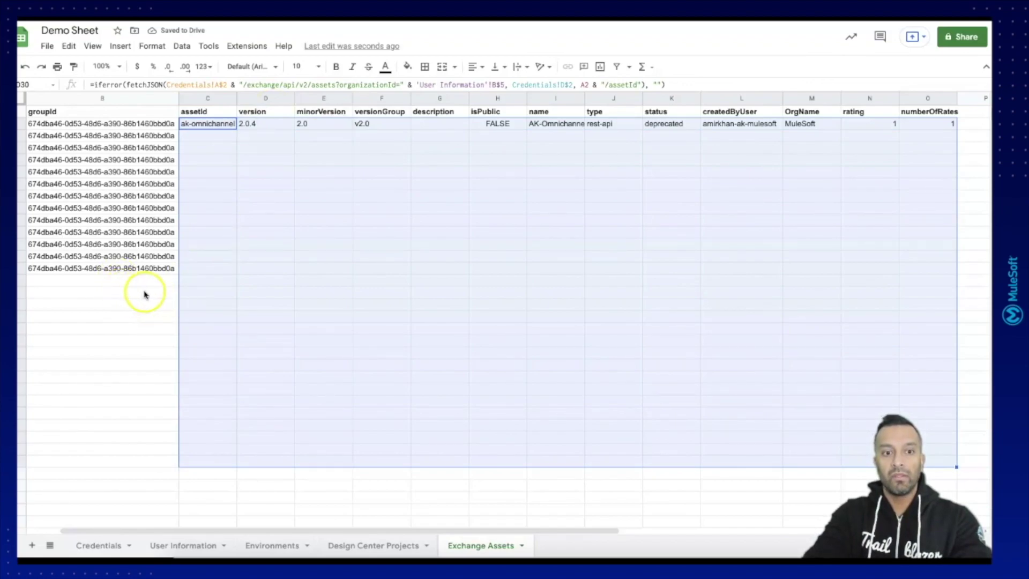
left_click(148, 292)
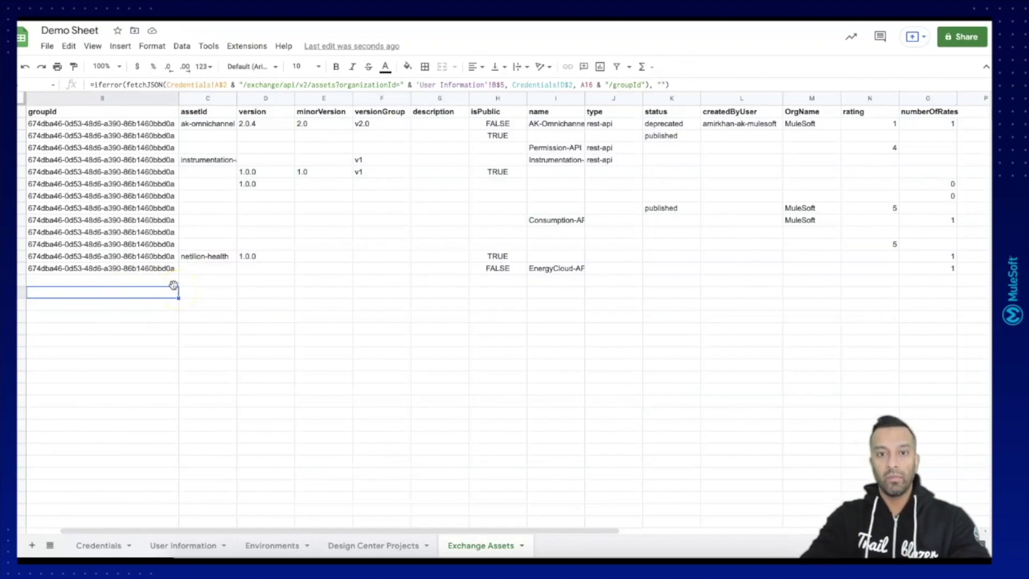
- Add a conditional format rule to the isPublic column that highlights text exactly "FALSE" in the default green style
left_click(498, 98)
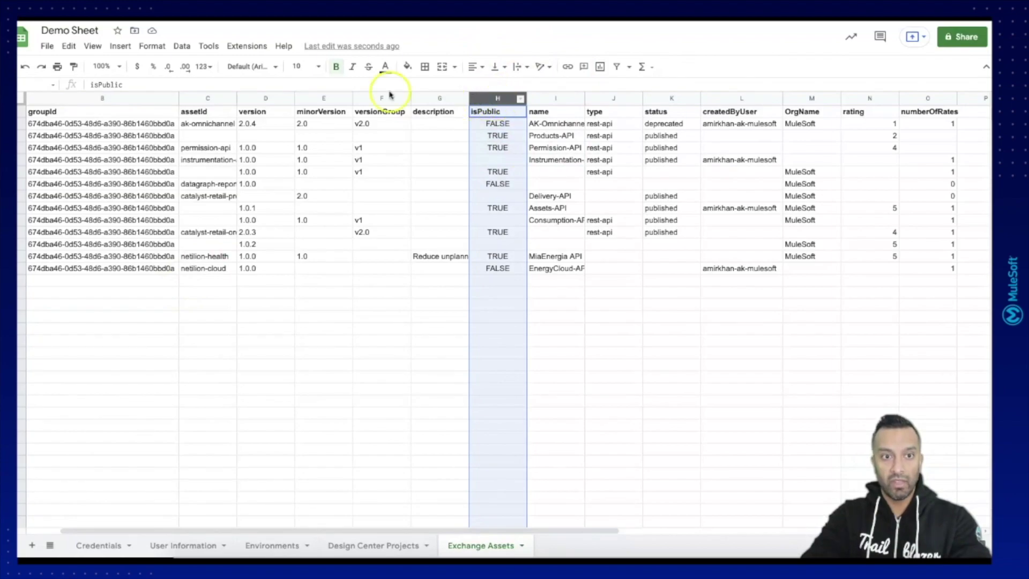
left_click(153, 46)
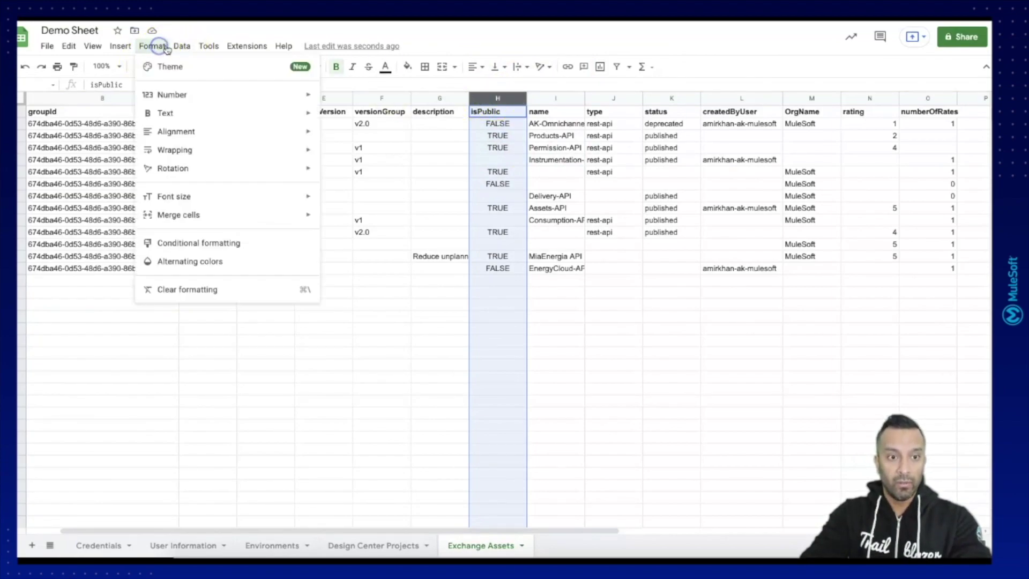
left_click(211, 245)
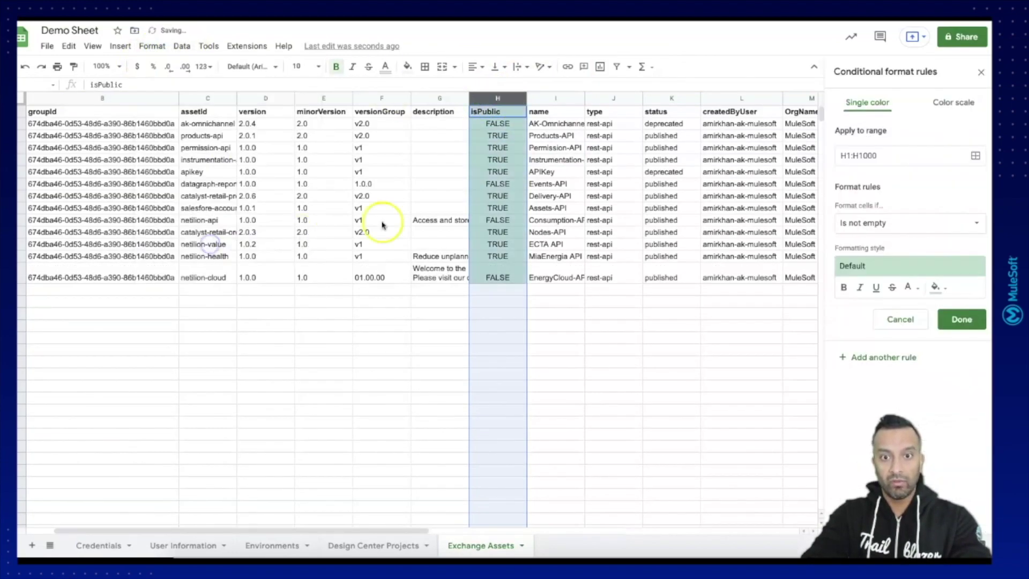
left_click(896, 223)
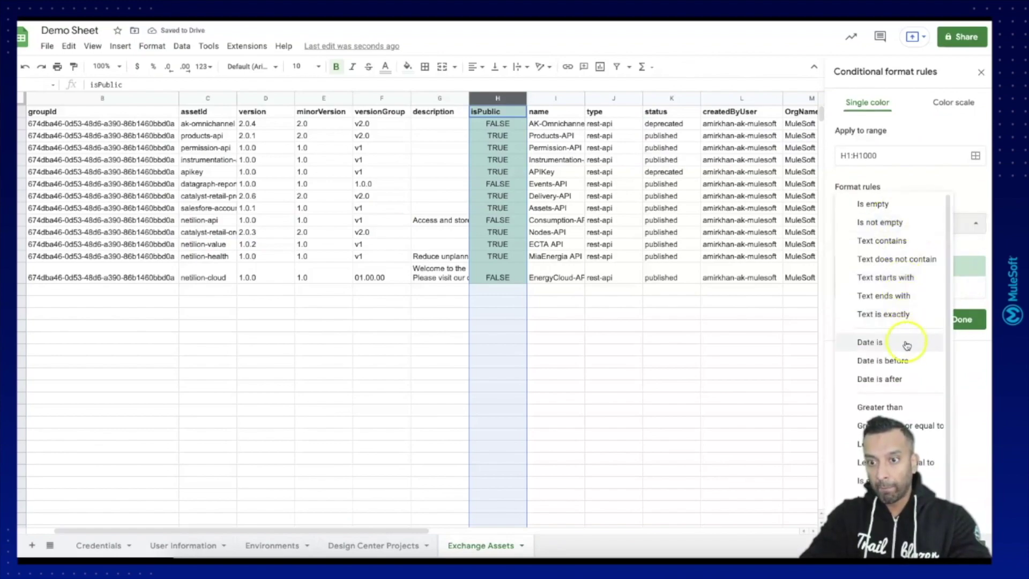
left_click(903, 314)
left_click(881, 248)
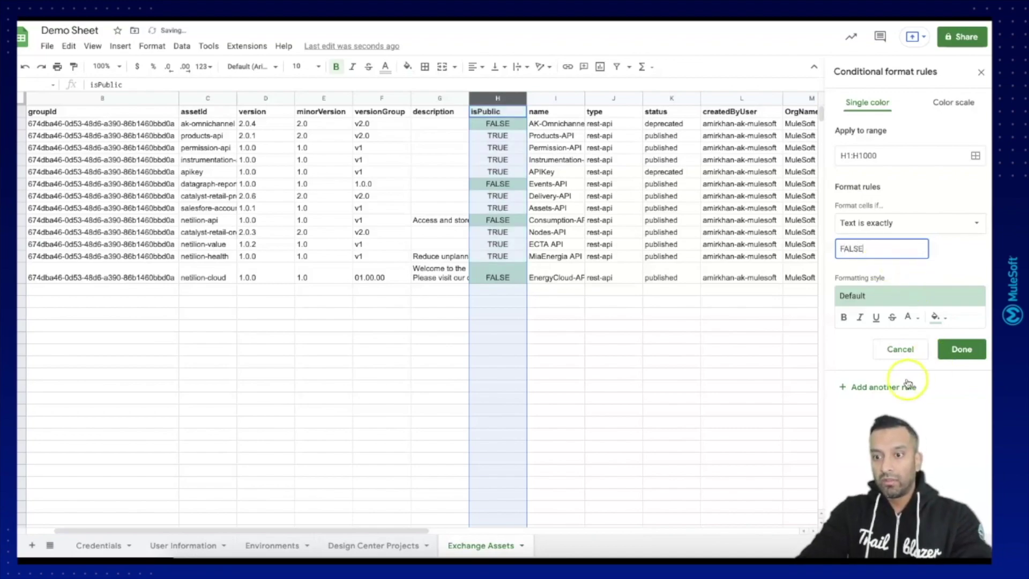
left_click(962, 350)
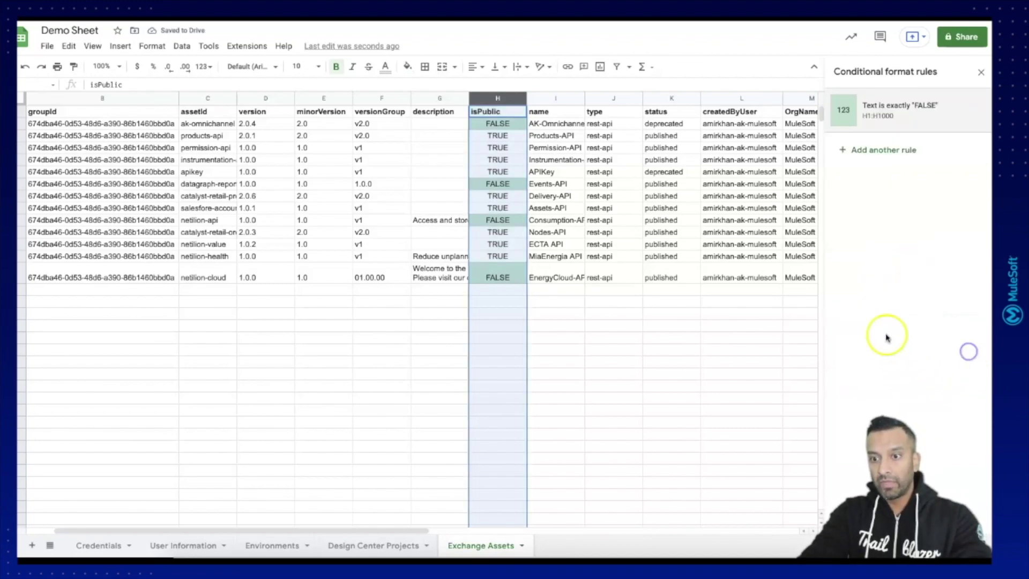
- Add a second isPublic rule that fills cells with text exactly "TRUE" in light yellow
left_click(875, 150)
left_click(880, 223)
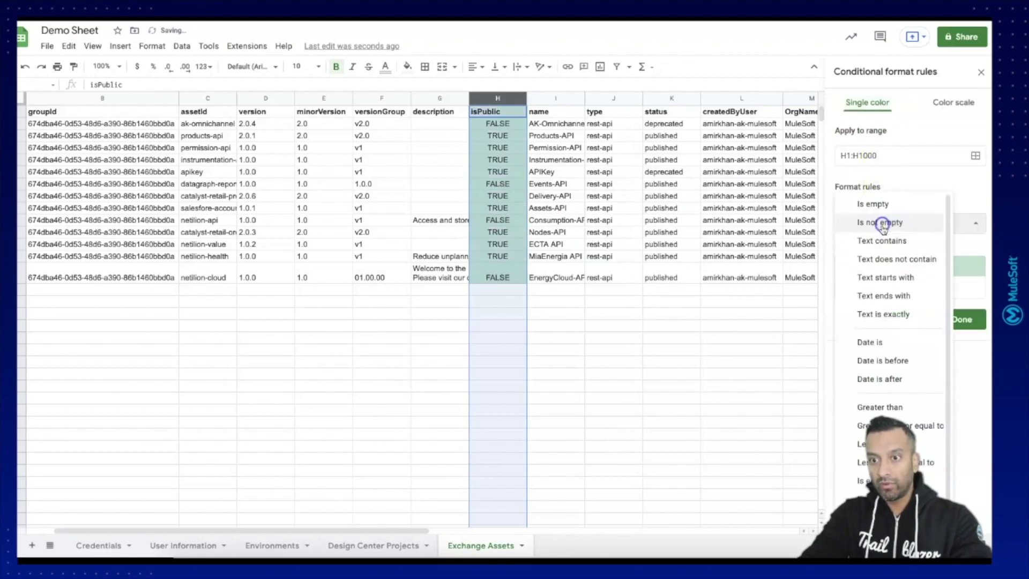
left_click(885, 314)
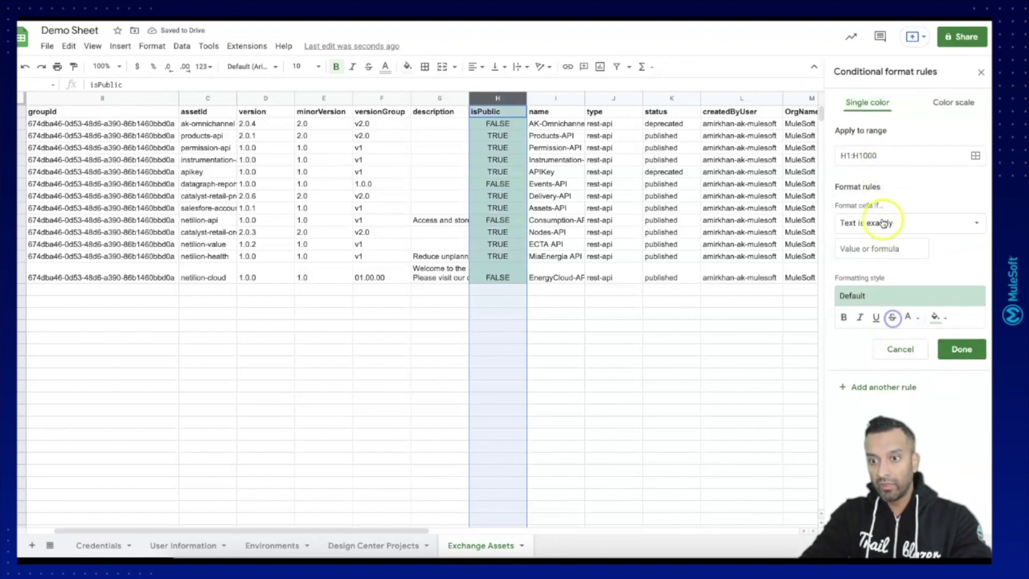
left_click(881, 249)
type("TRUE")
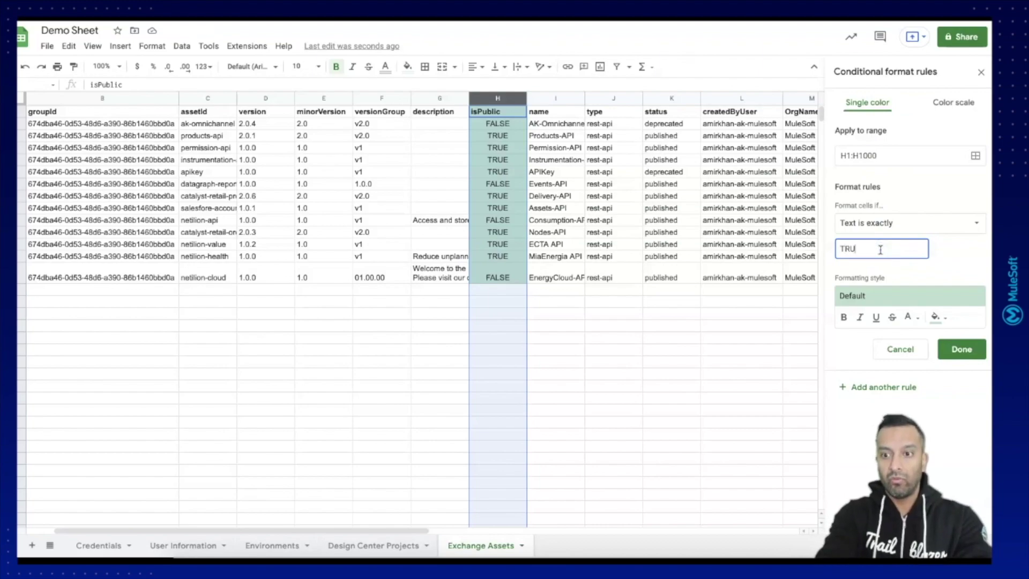
left_click(945, 319)
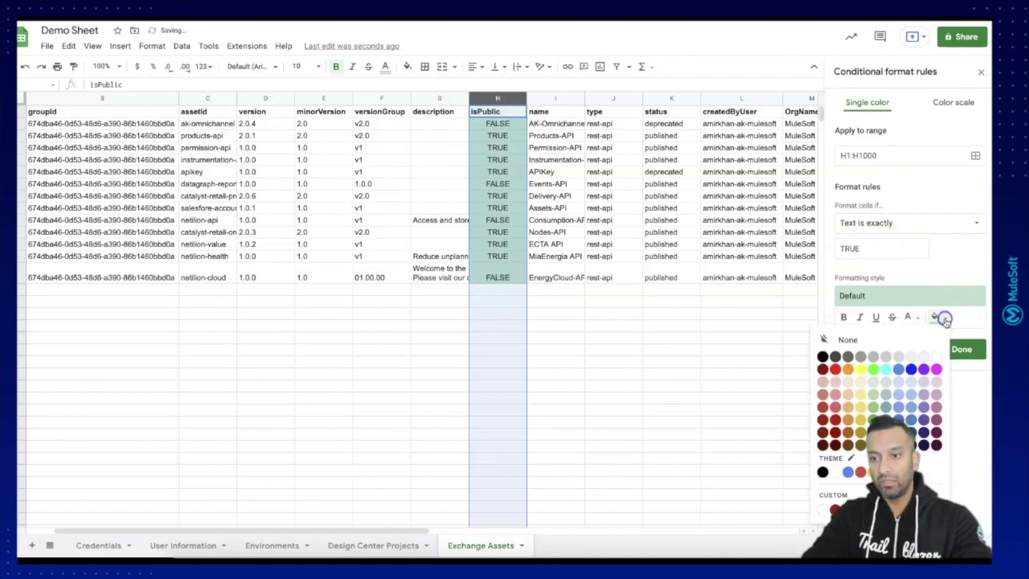
left_click(862, 397)
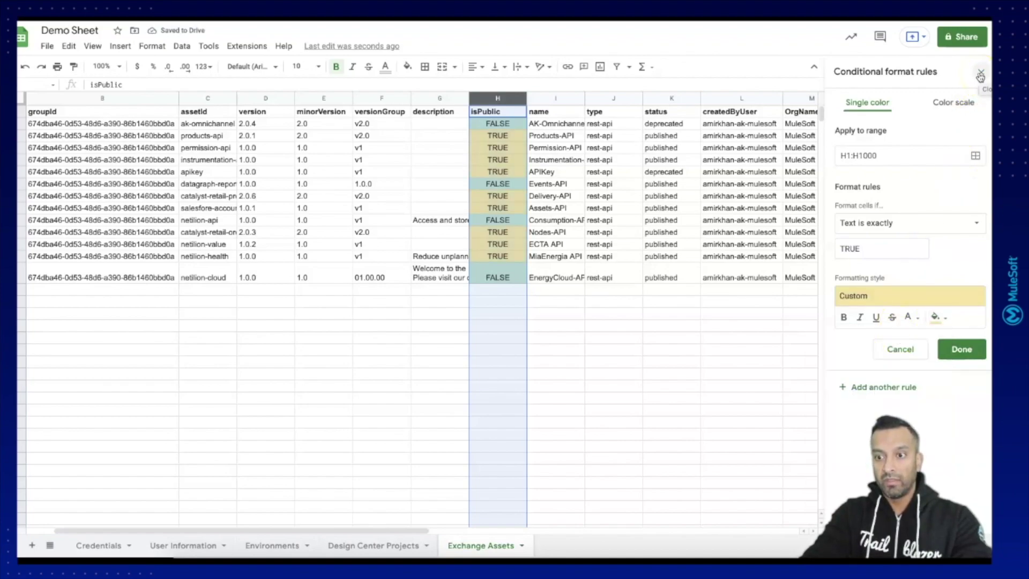
left_click(962, 349)
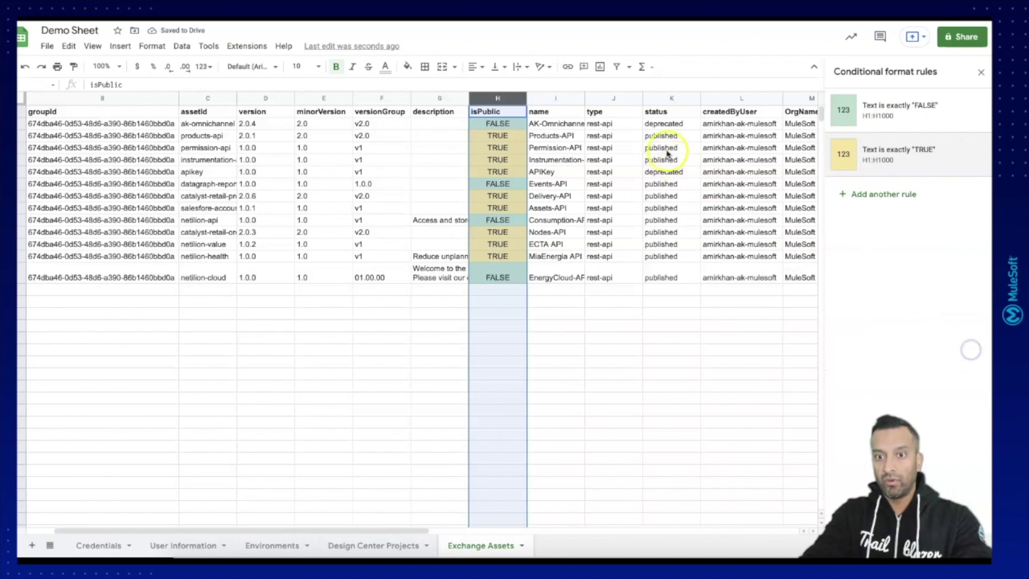
- Add a conditional format rule to the status column that fills cells with text exactly "deprecated" in orange
left_click(663, 99)
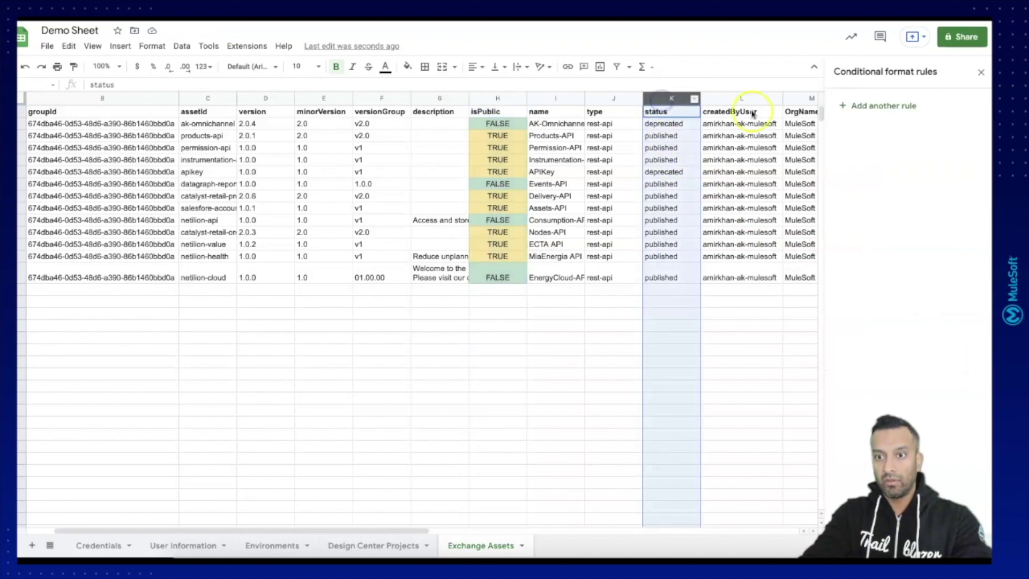
left_click(863, 106)
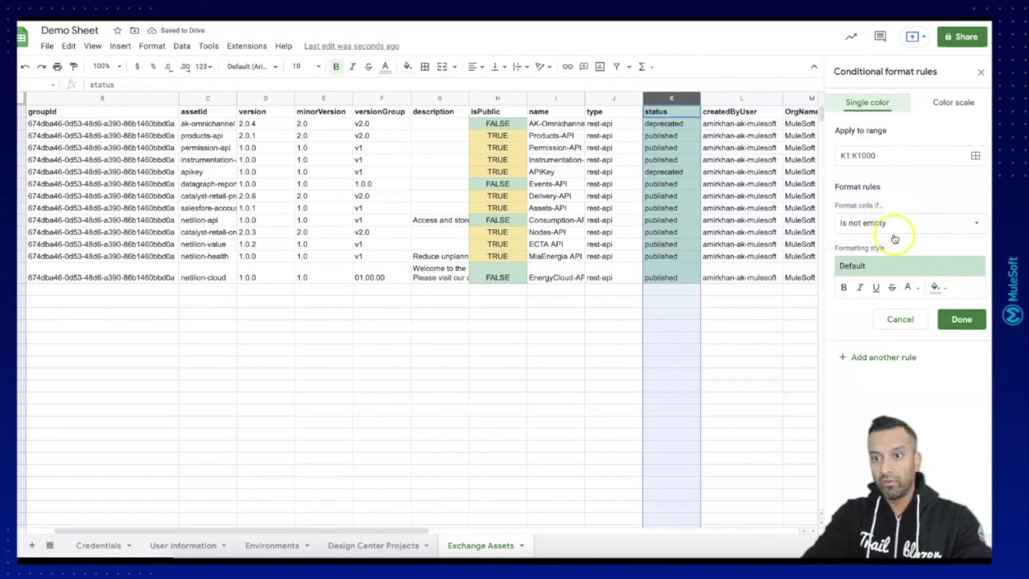
left_click(895, 226)
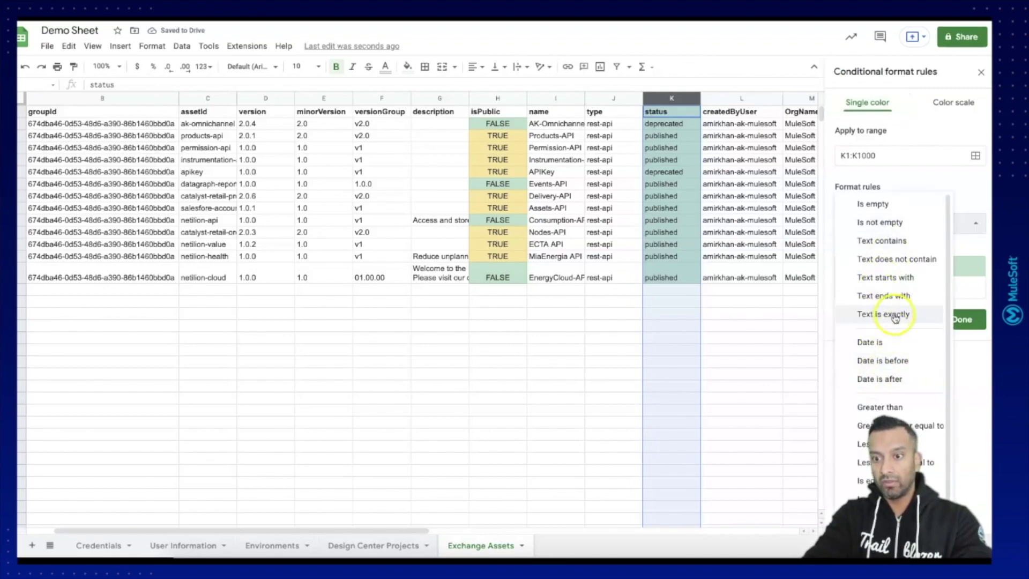
left_click(895, 315)
left_click(873, 254)
type("deprecated")
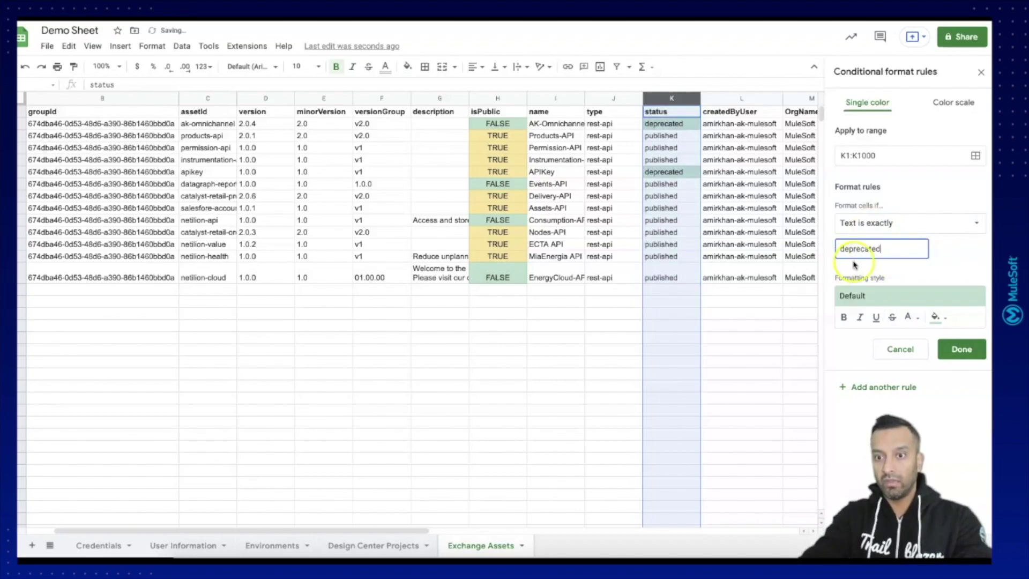
left_click(937, 316)
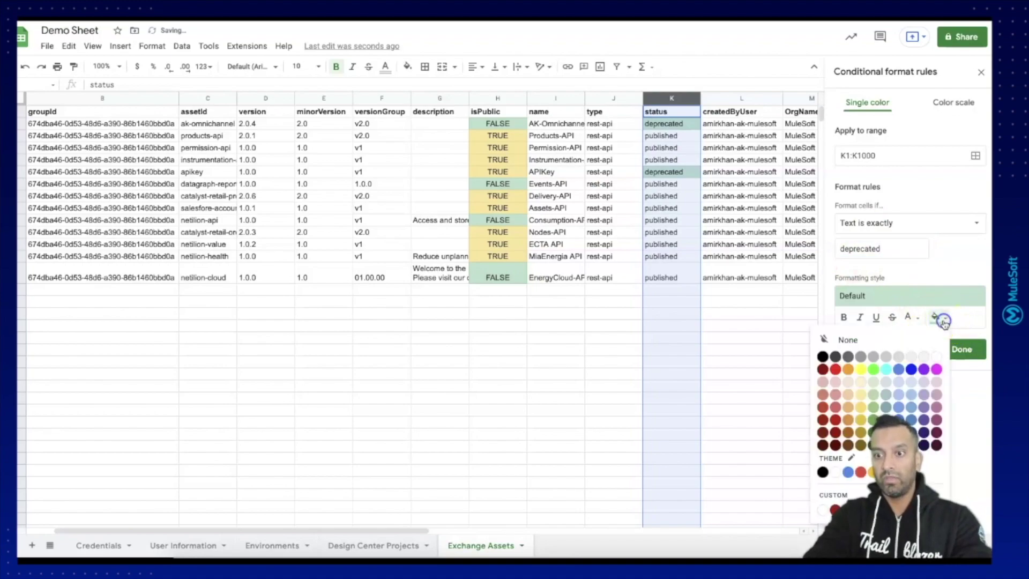
left_click(849, 370)
left_click(962, 349)
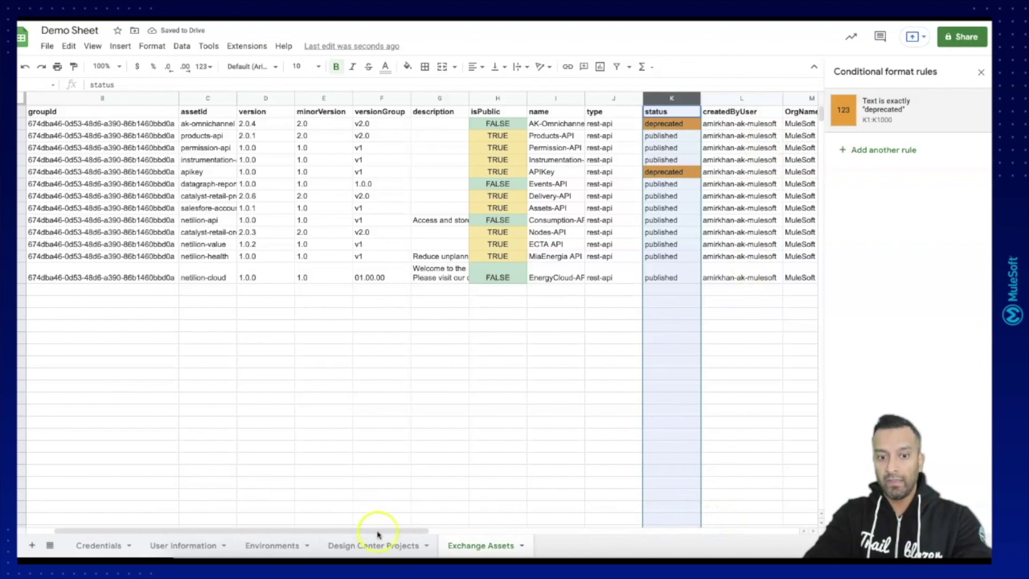
- Add a conditional format rule to the rating column that fills cells with text exactly "1" in dark red
left_click_drag(375, 531, 434, 530)
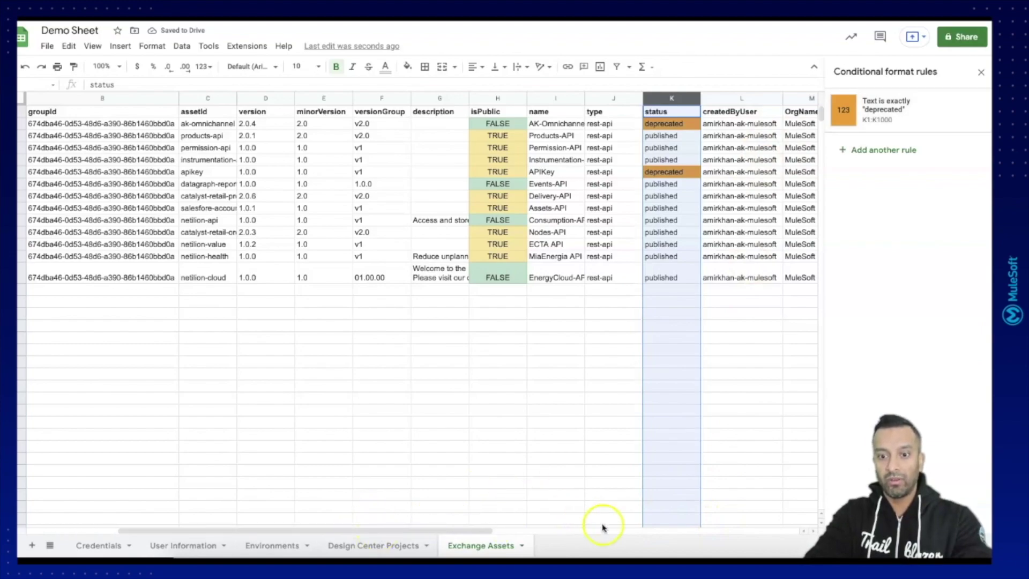
left_click(603, 529)
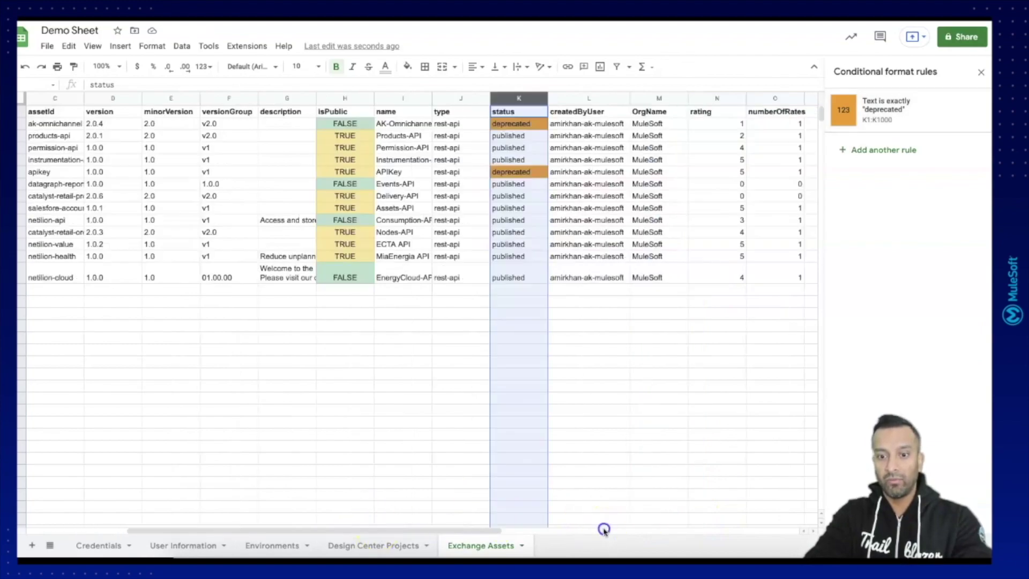
left_click(723, 99)
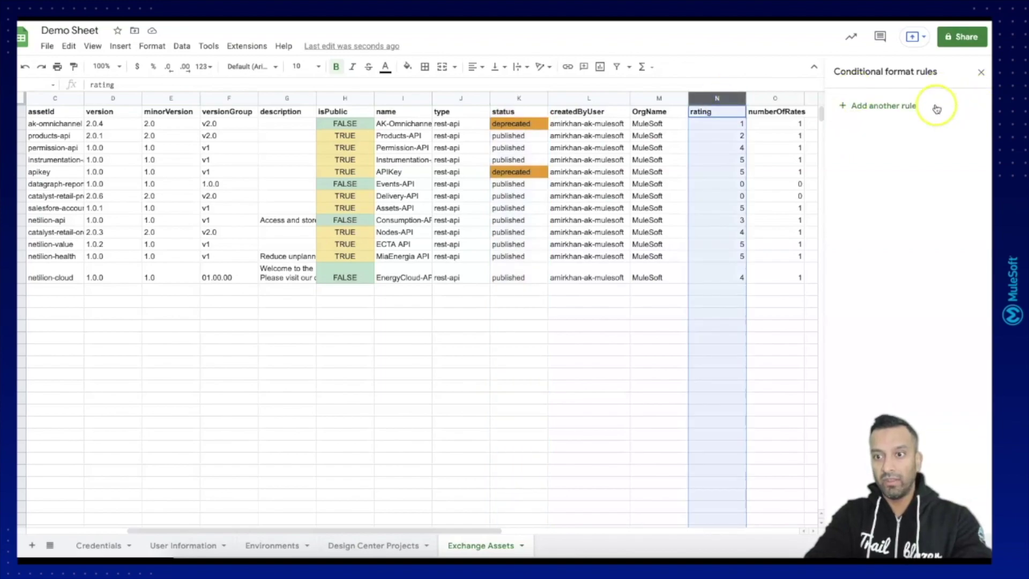
left_click(891, 103)
left_click(879, 223)
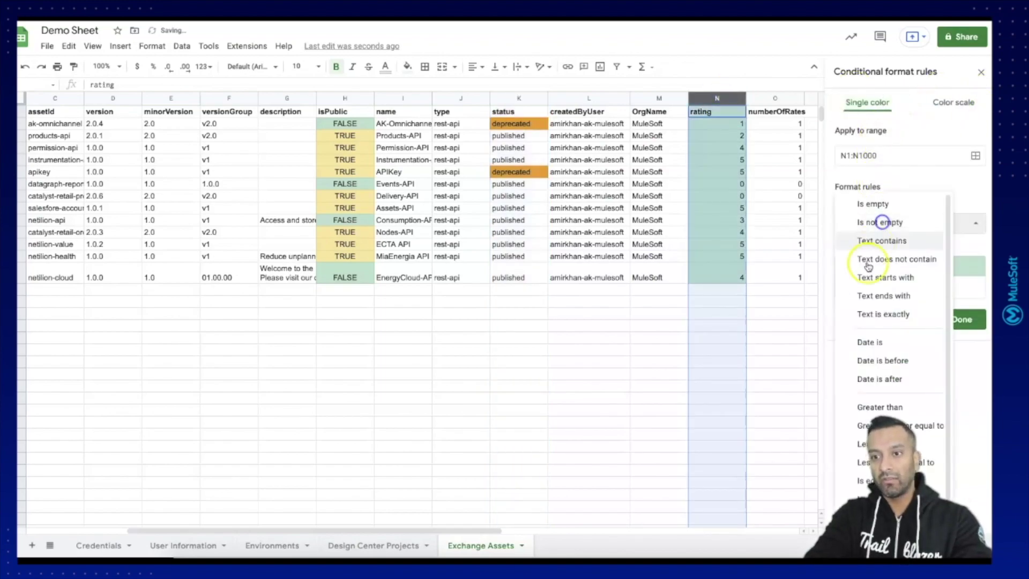
left_click(884, 314)
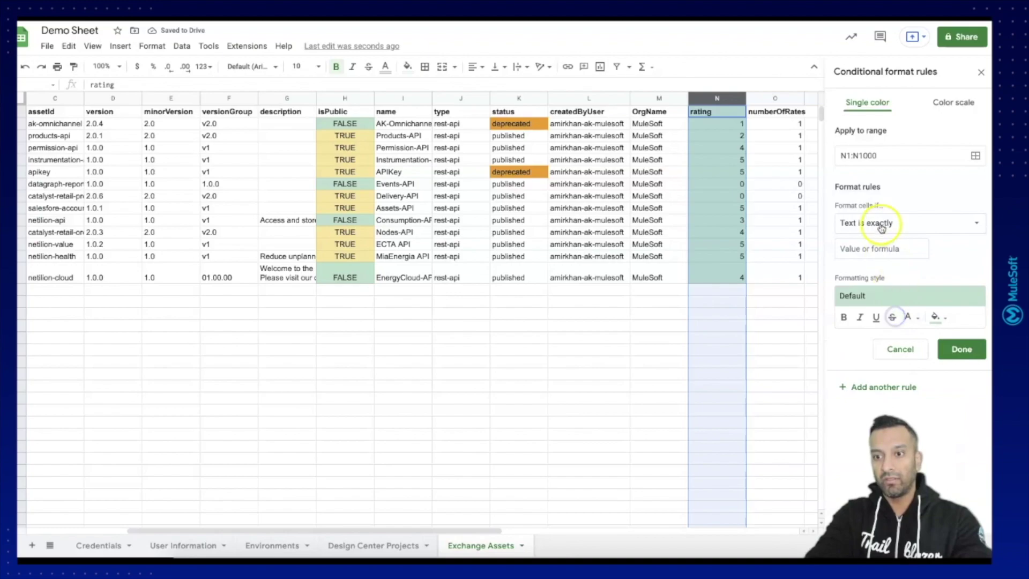
left_click(880, 248)
type("1")
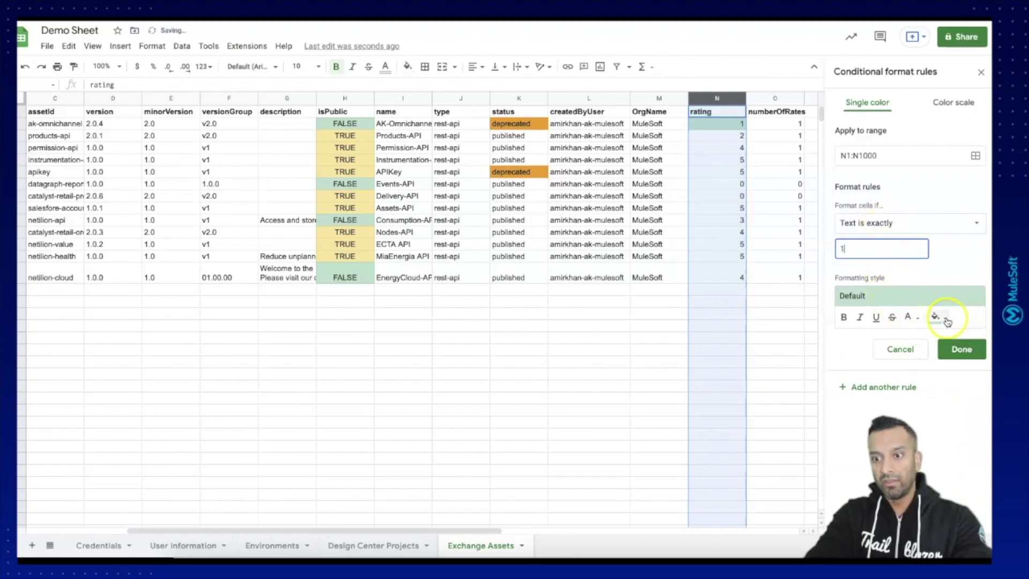
left_click(935, 316)
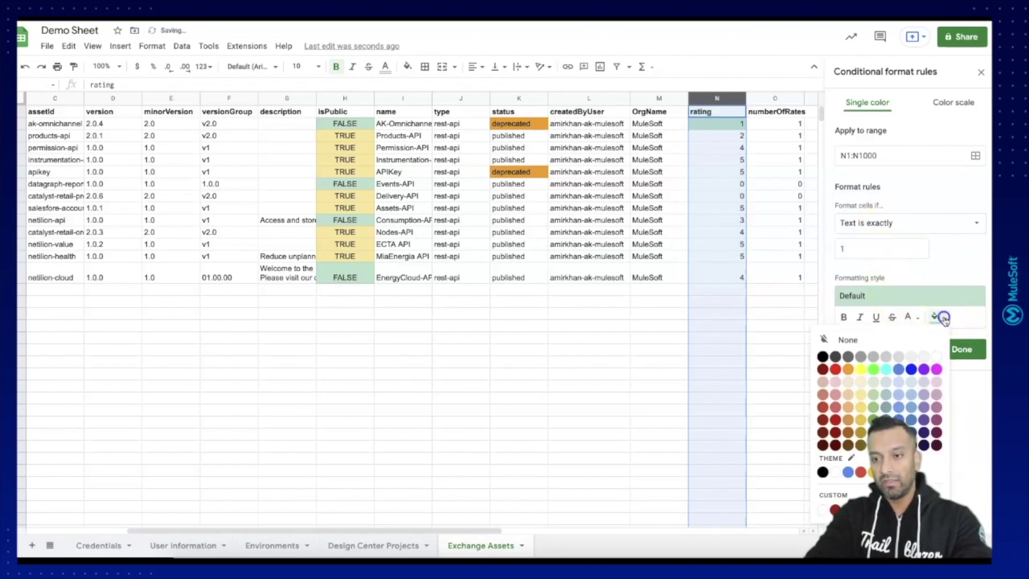
left_click(824, 407)
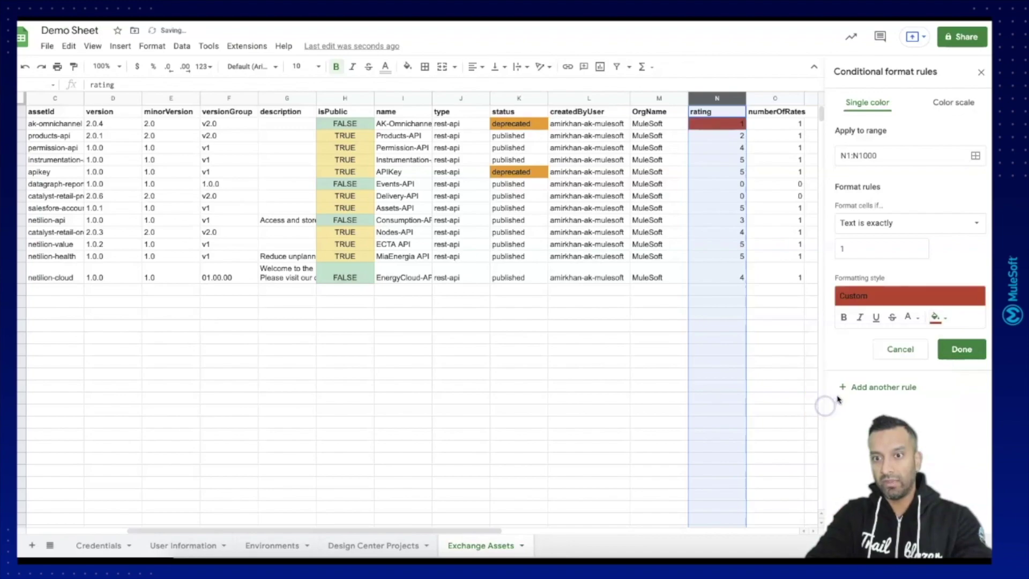
left_click(962, 349)
- Add a second rating rule that fills cells with text exactly "2" in light red
left_click(867, 147)
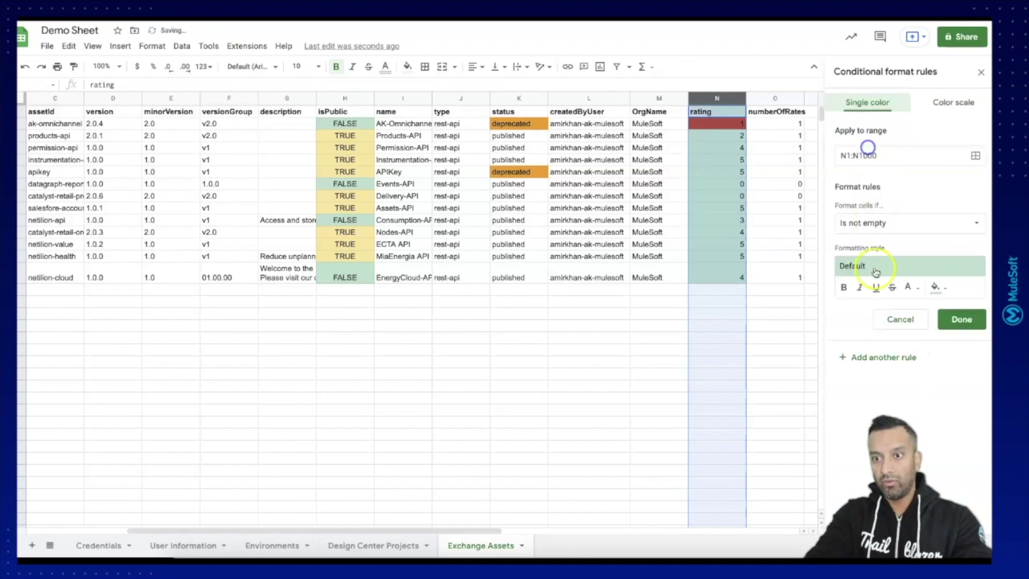
left_click(869, 222)
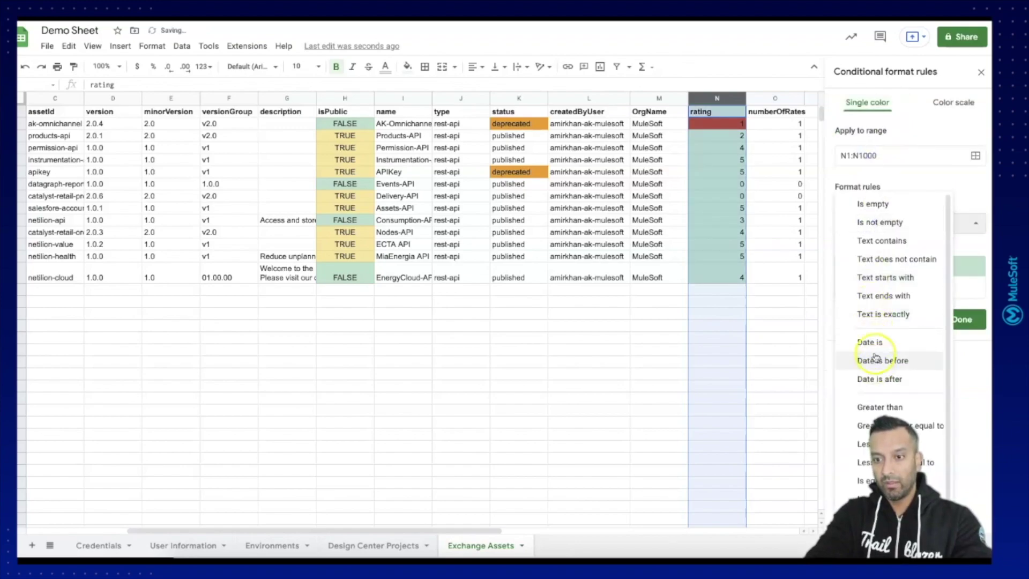
left_click(883, 315)
left_click(868, 250)
type("2")
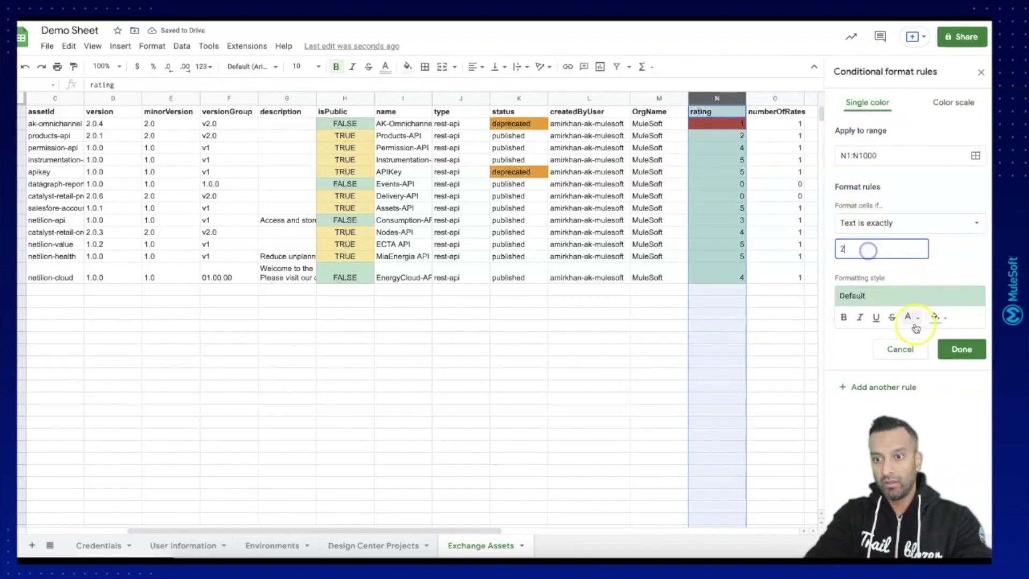
left_click(935, 317)
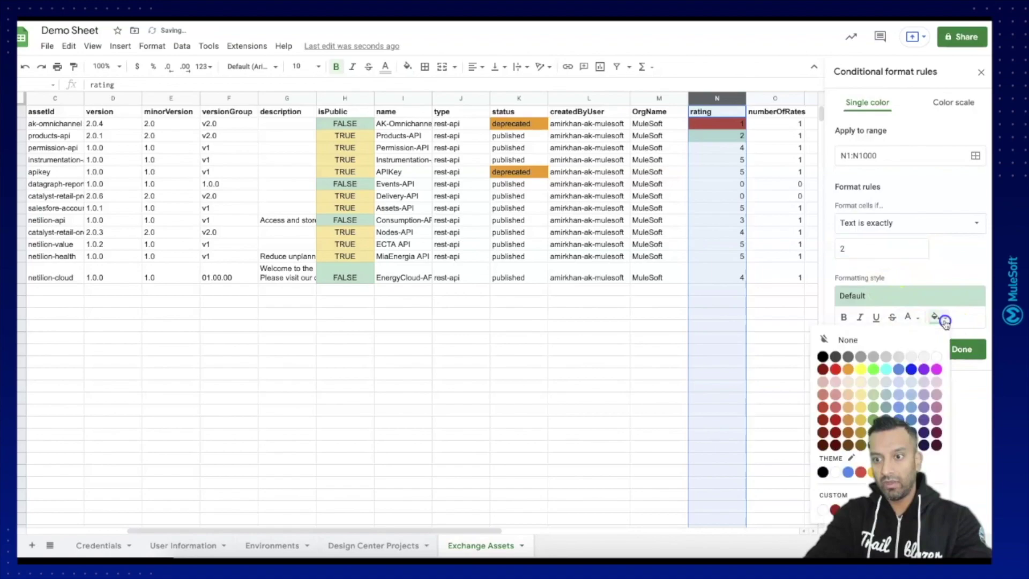
left_click(838, 385)
left_click(960, 349)
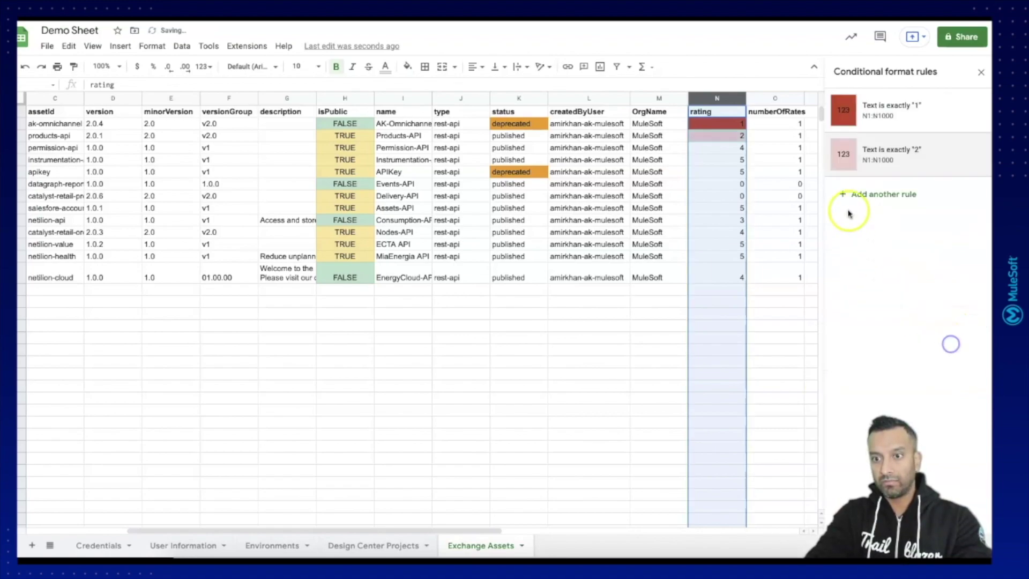
- Add a rating rule that fills cells with text exactly "3" in yellow
left_click(852, 194)
left_click(864, 223)
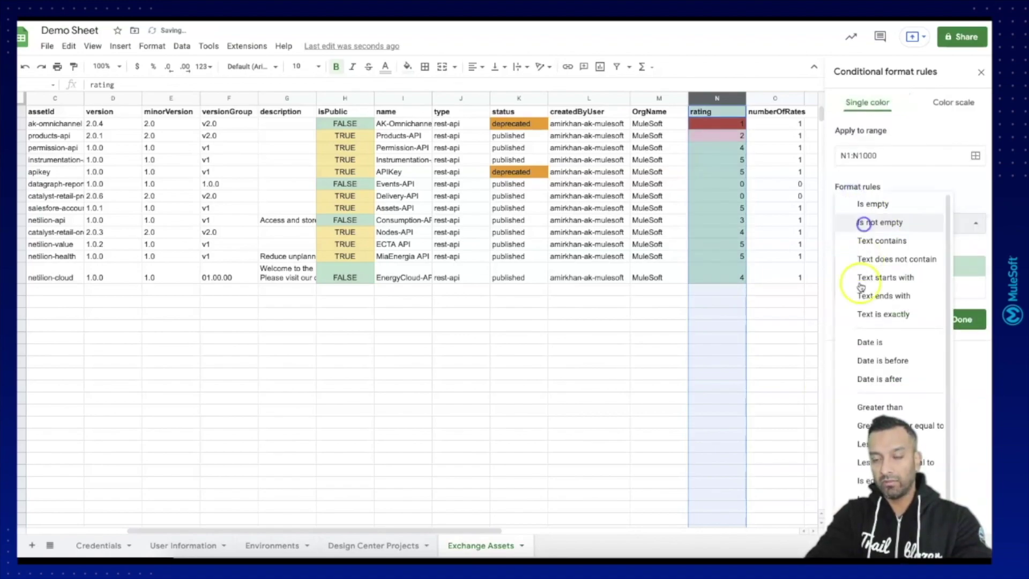
left_click(883, 315)
left_click(866, 247)
type("3")
left_click(937, 317)
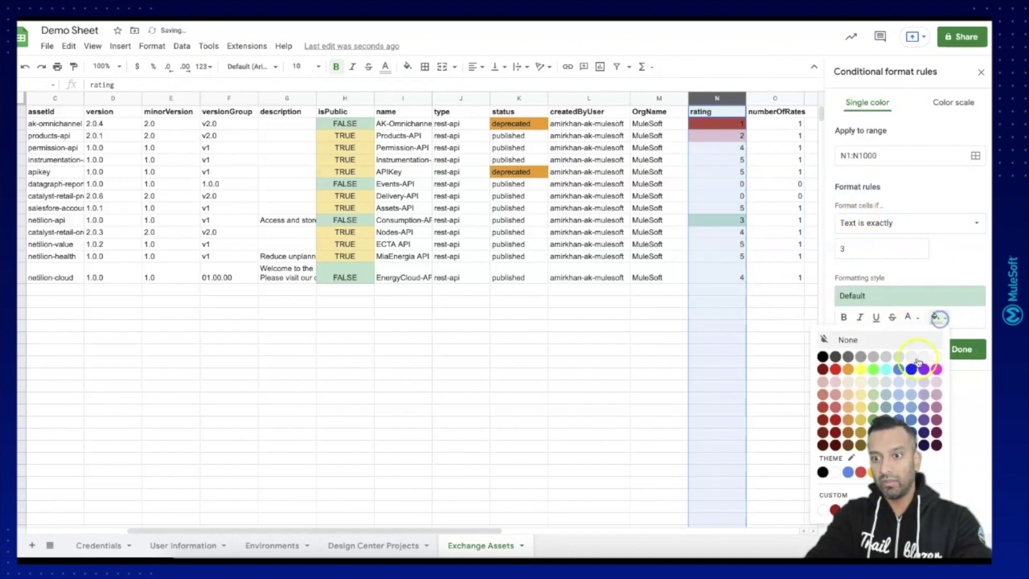
left_click(864, 406)
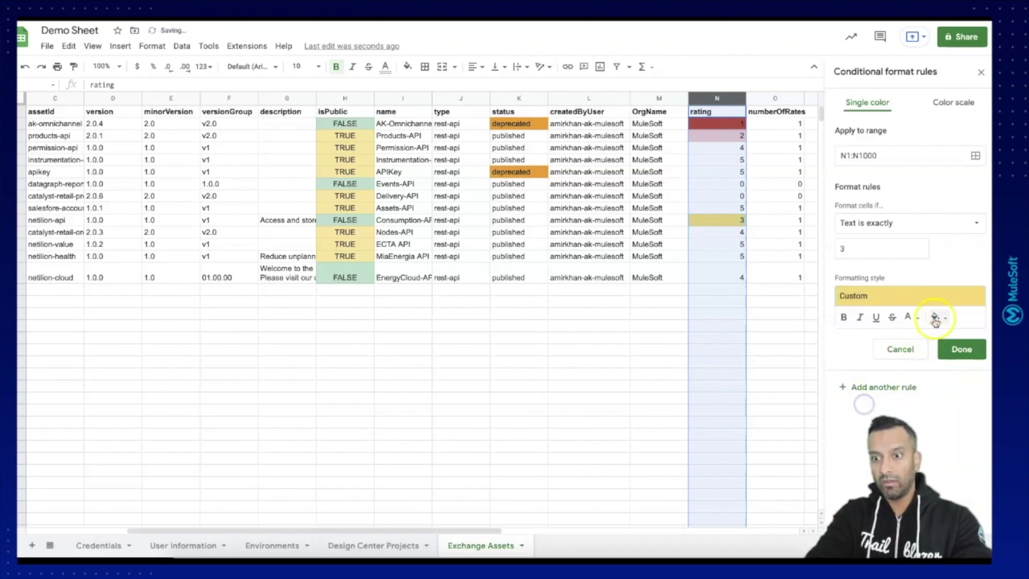
left_click(963, 351)
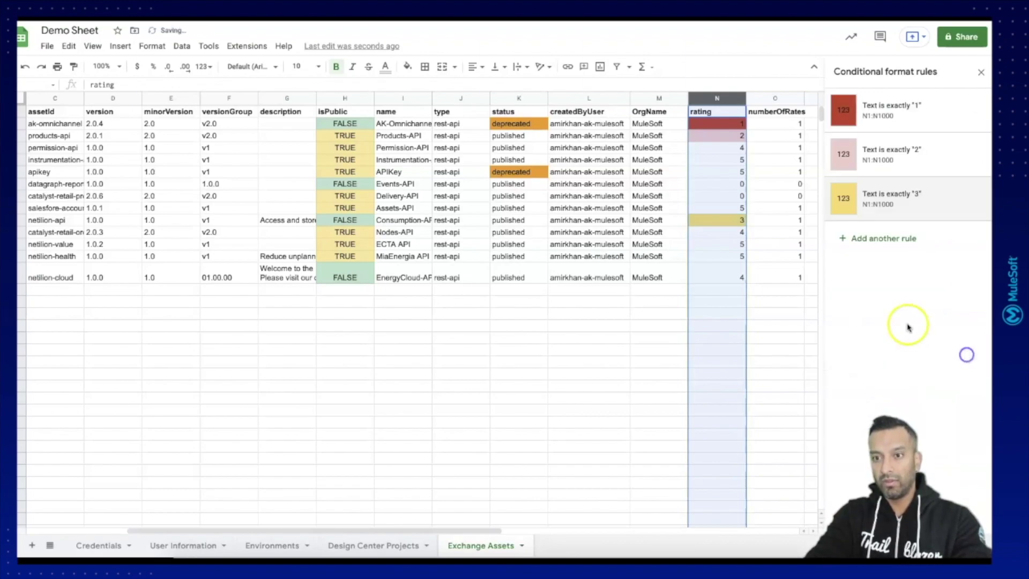
- Add a rating rule that fills cells with text exactly "4" in pale green
left_click(874, 238)
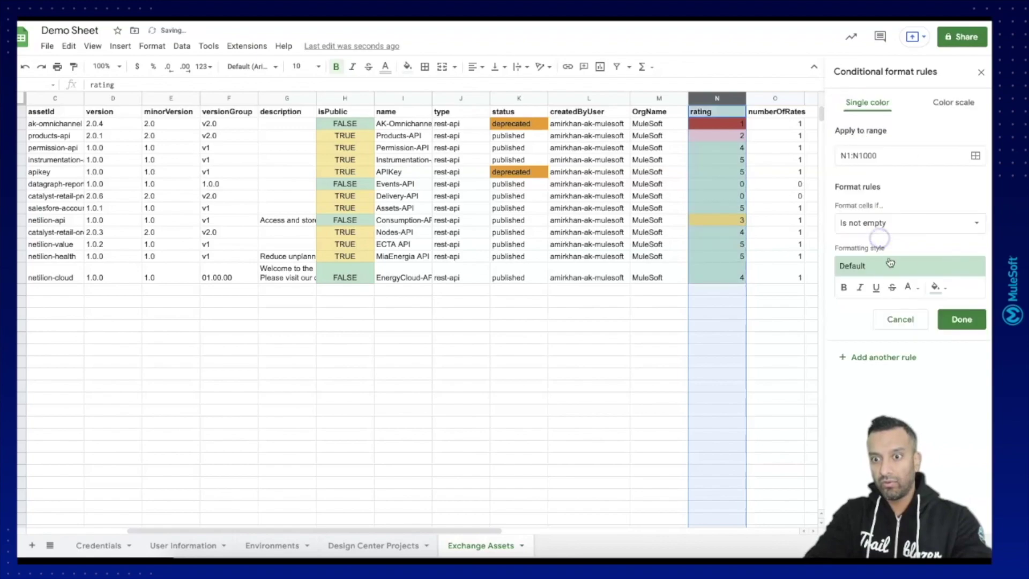
left_click(879, 224)
left_click(884, 314)
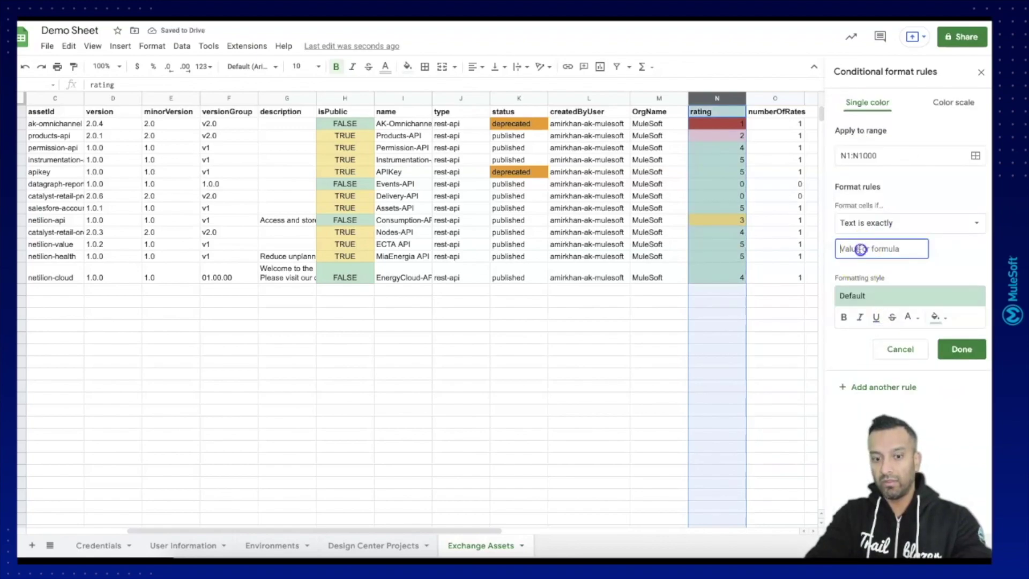
type("4")
left_click(938, 317)
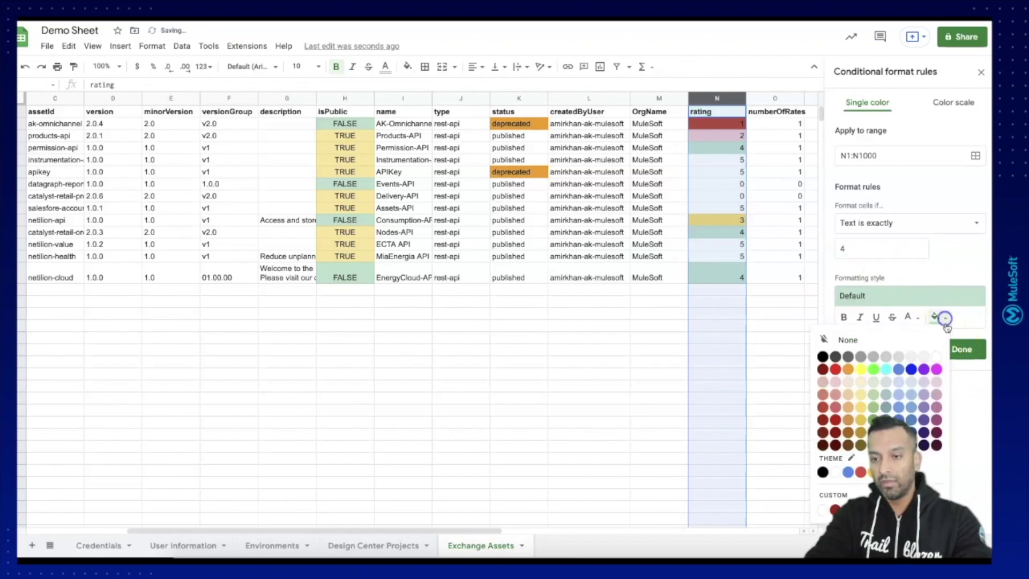
left_click(879, 382)
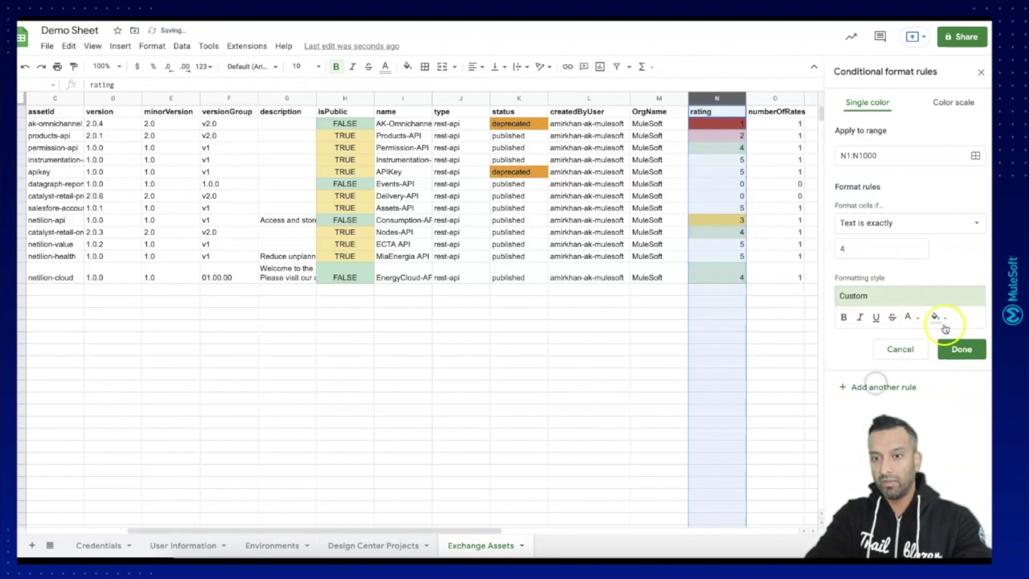
left_click(961, 349)
- Add a rating rule that fills cells with text exactly "5" in medium green, and close the conditional format rules
left_click(885, 289)
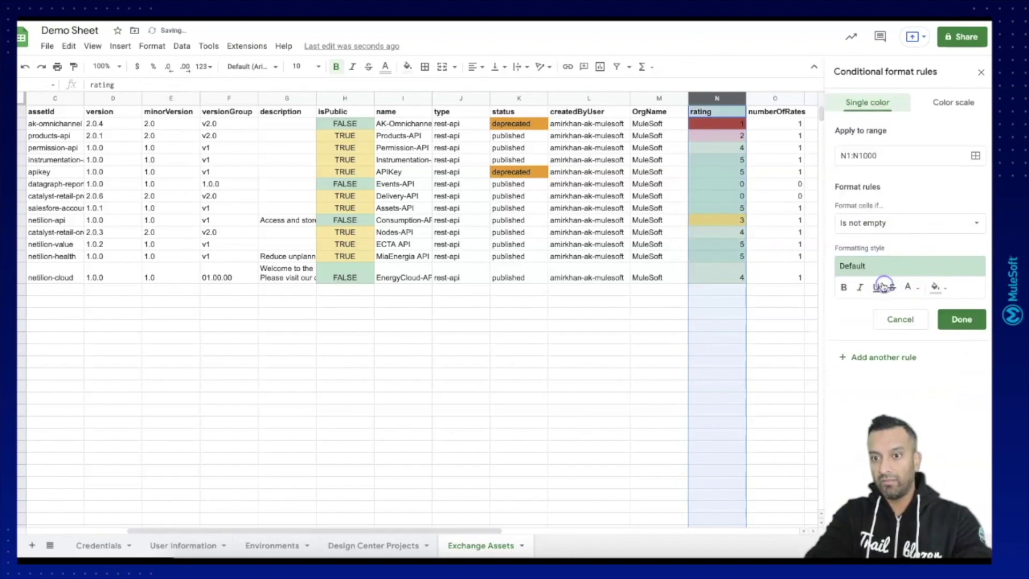
left_click(893, 223)
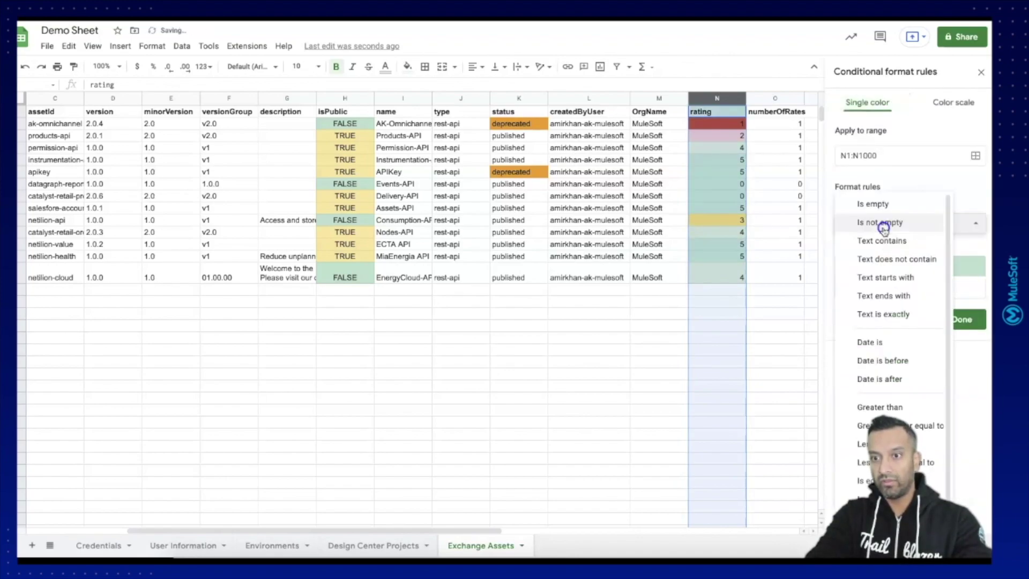
left_click(871, 316)
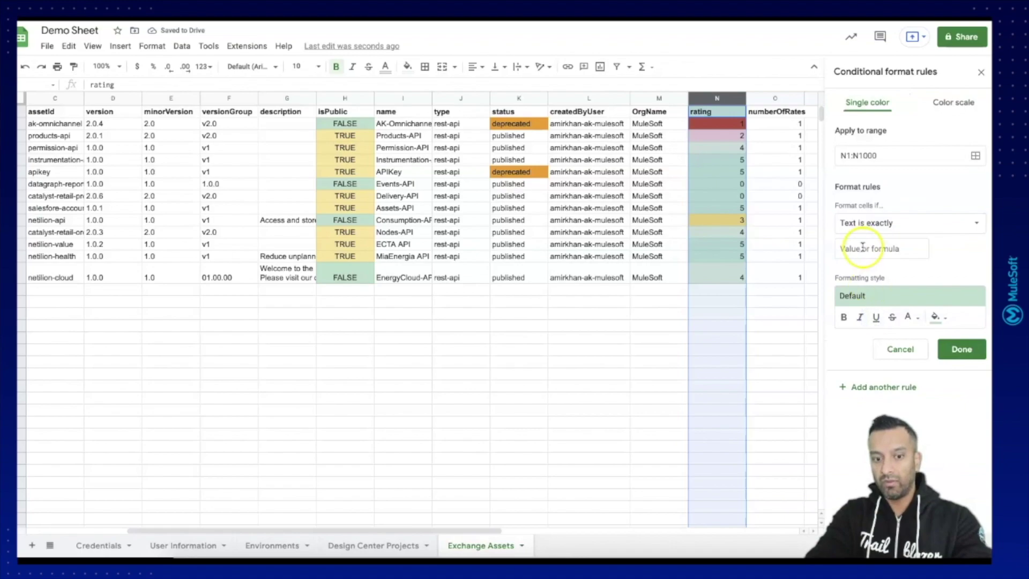
left_click(882, 249)
type("5")
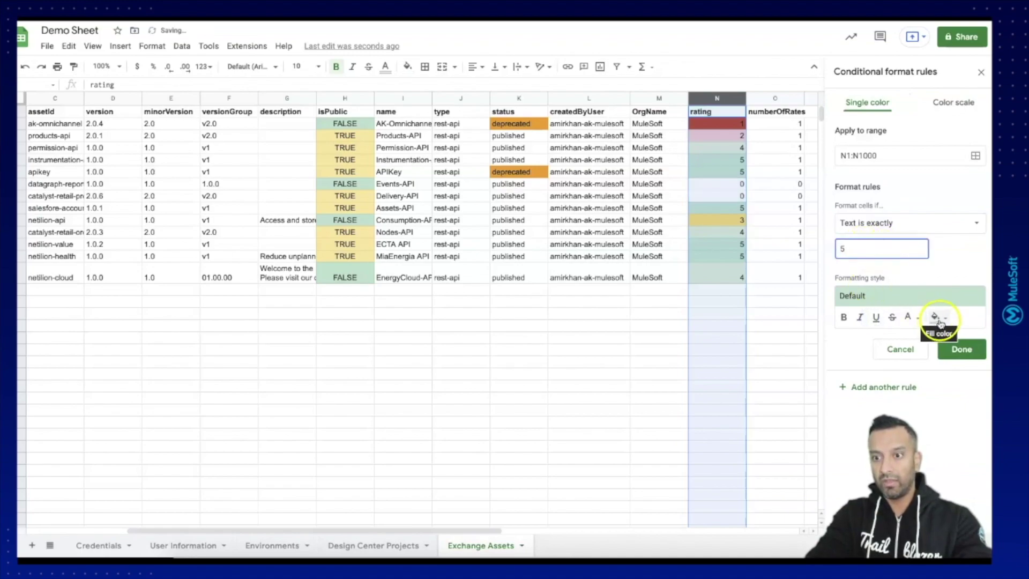
left_click(936, 318)
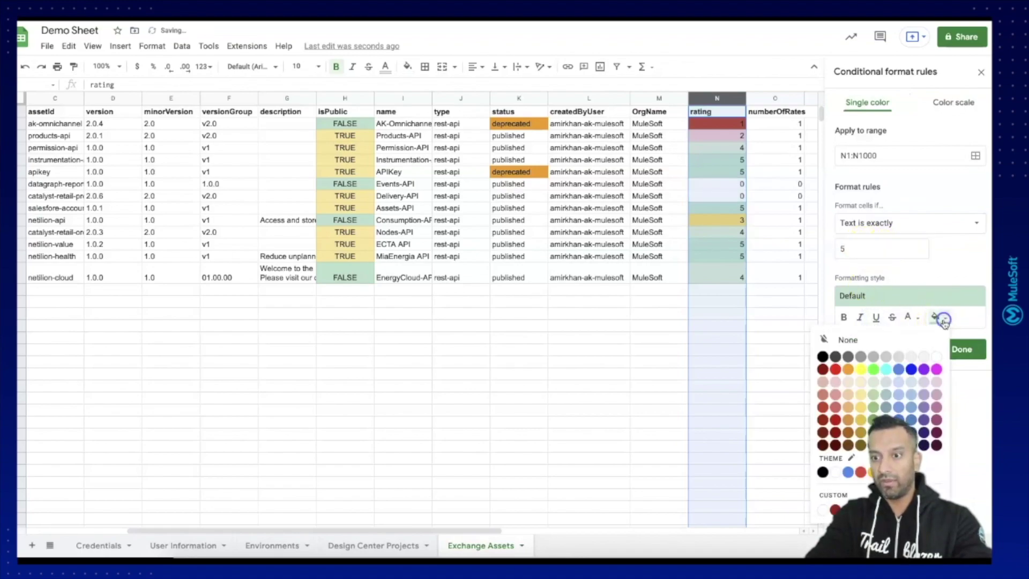
left_click(874, 410)
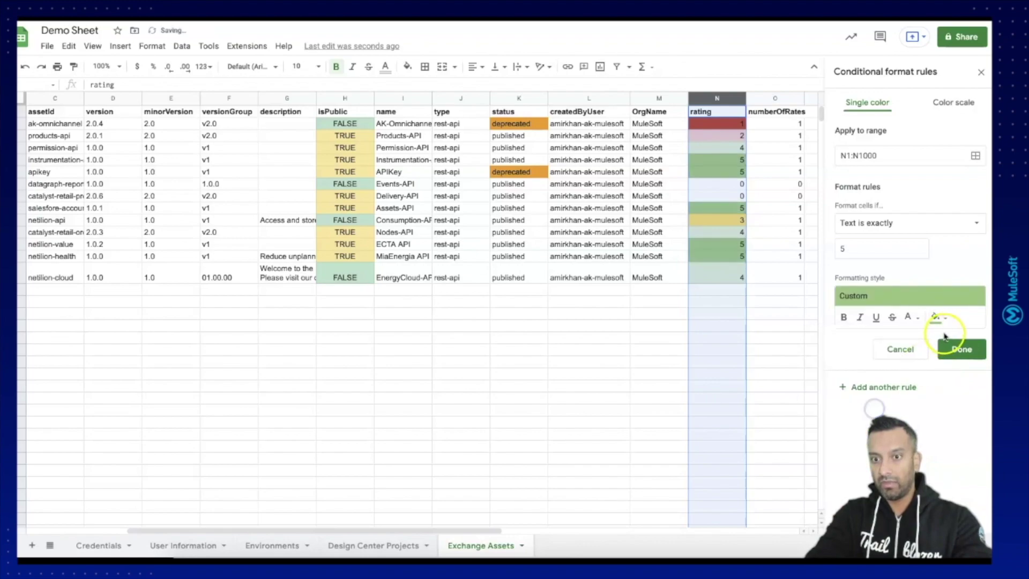
left_click(955, 349)
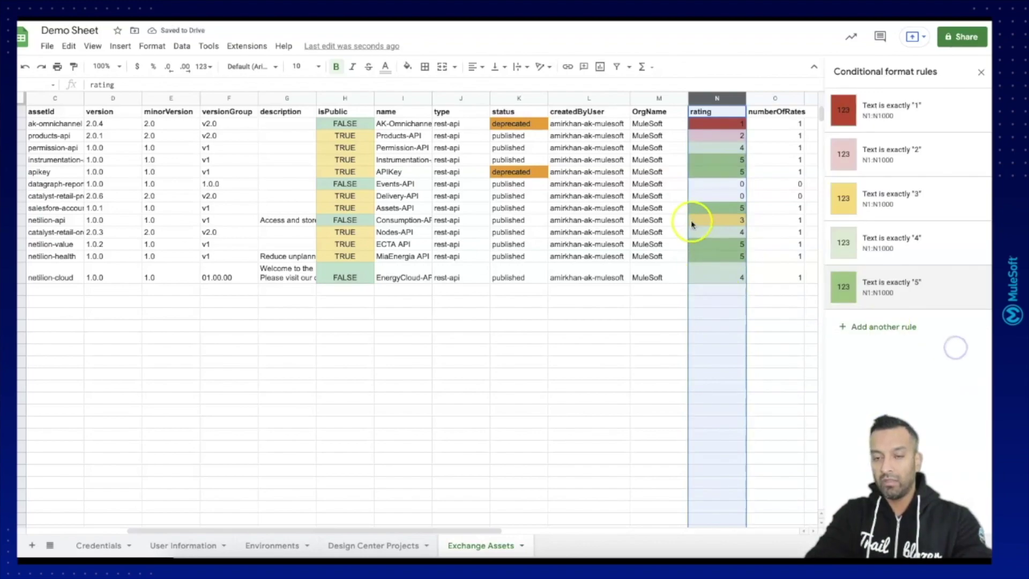
left_click(981, 72)
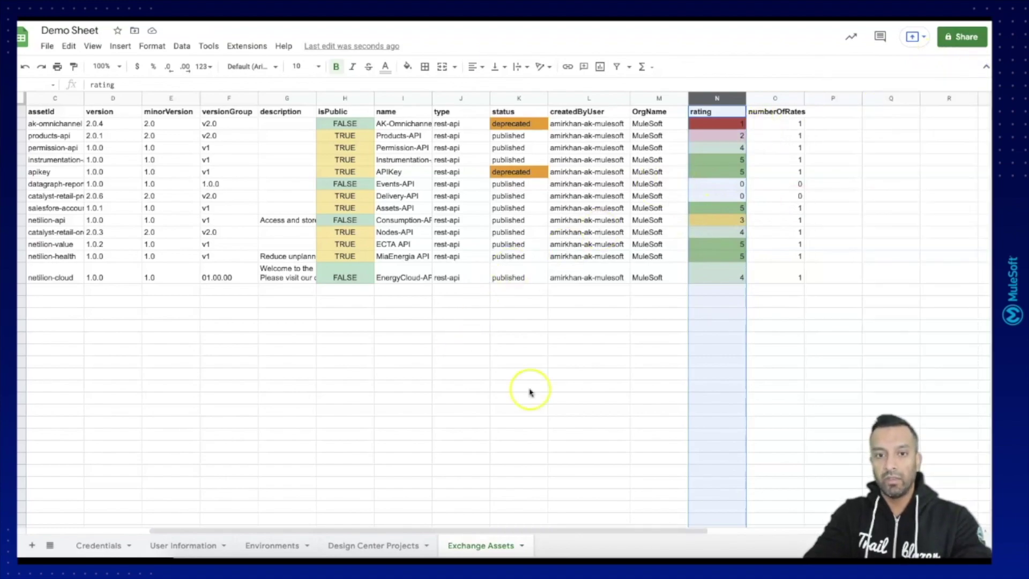
- Narrow the groupId column and widen the assetId column so the full asset IDs fit
left_click_drag(525, 531, 296, 545)
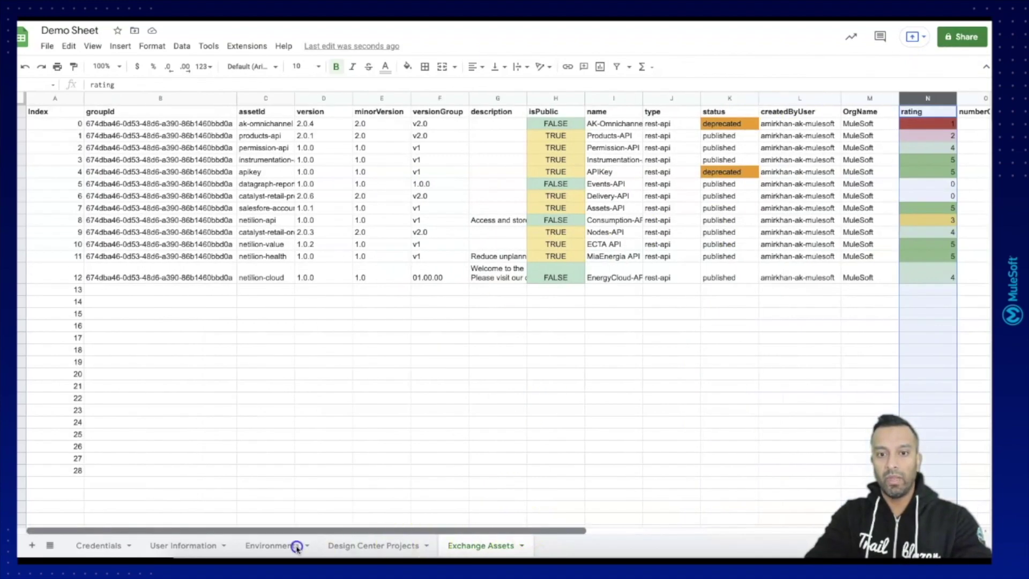
left_click(551, 374)
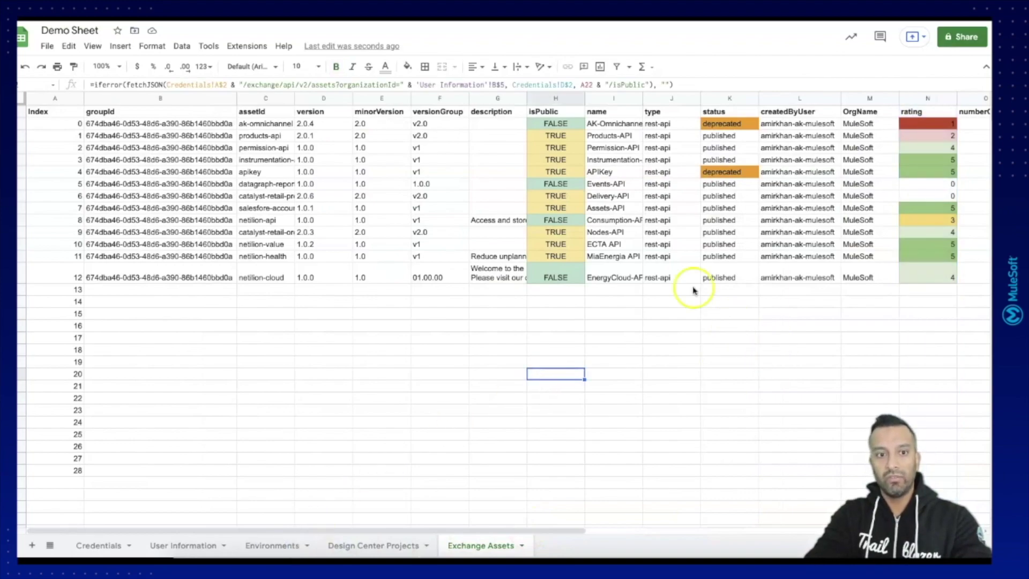
left_click_drag(237, 98, 188, 98)
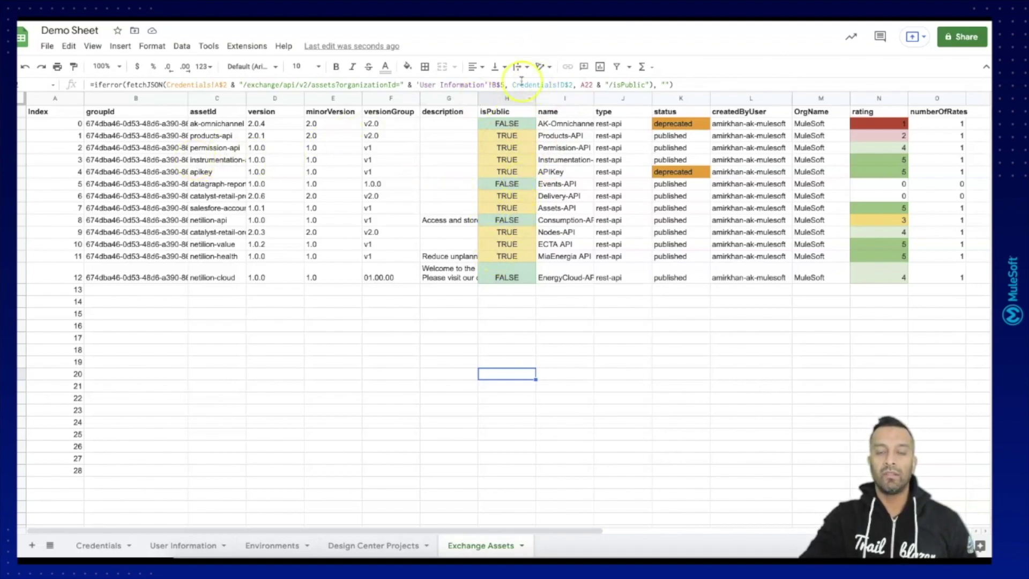
left_click(247, 100)
left_click(406, 169)
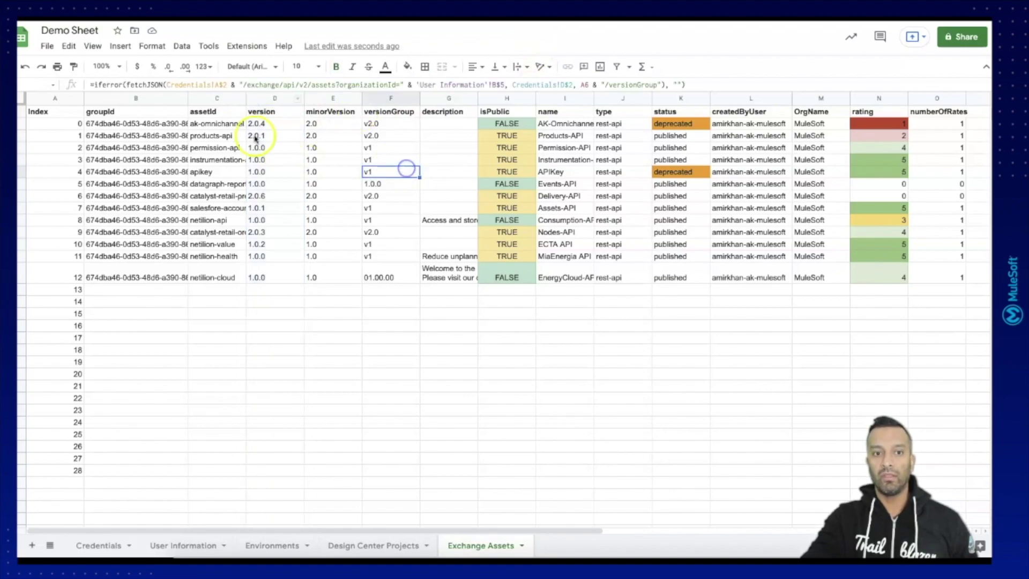
left_click_drag(246, 98, 291, 98)
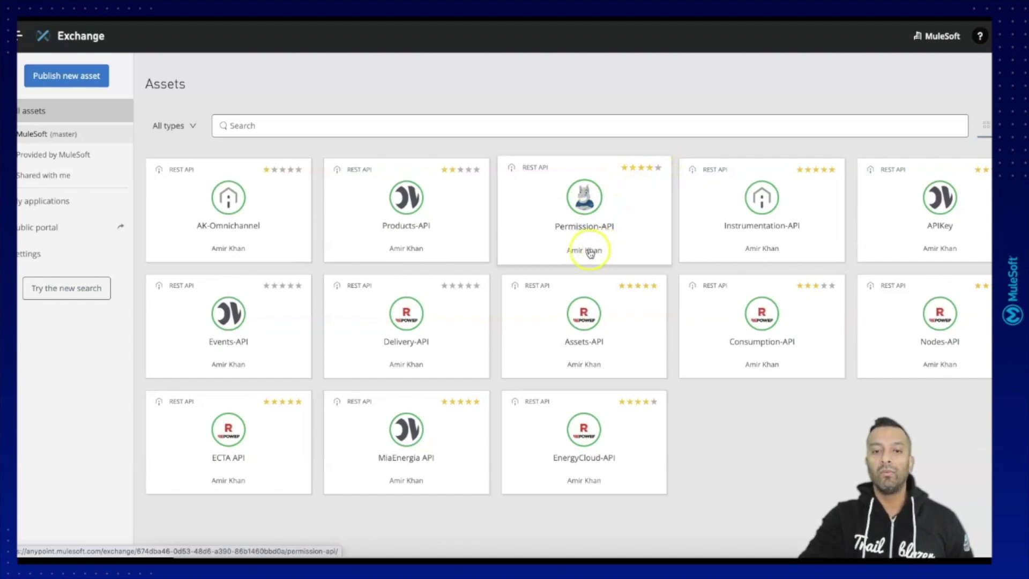
- Review the Permission-API asset's details in Anypoint Exchange and compare them with the columns of the Exchange Assets sheet
left_click(596, 206)
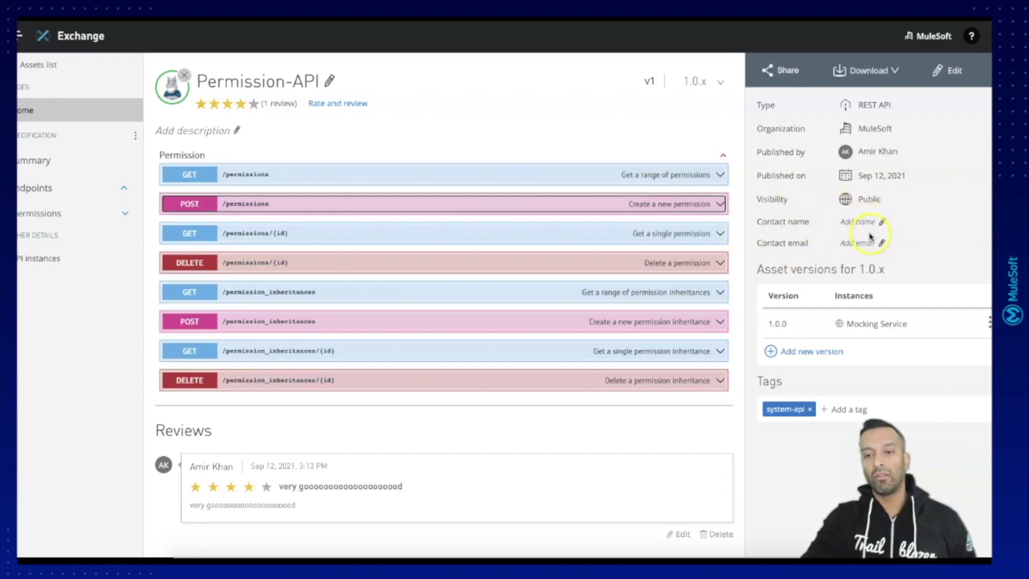
scroll(560, 290, "down", 1)
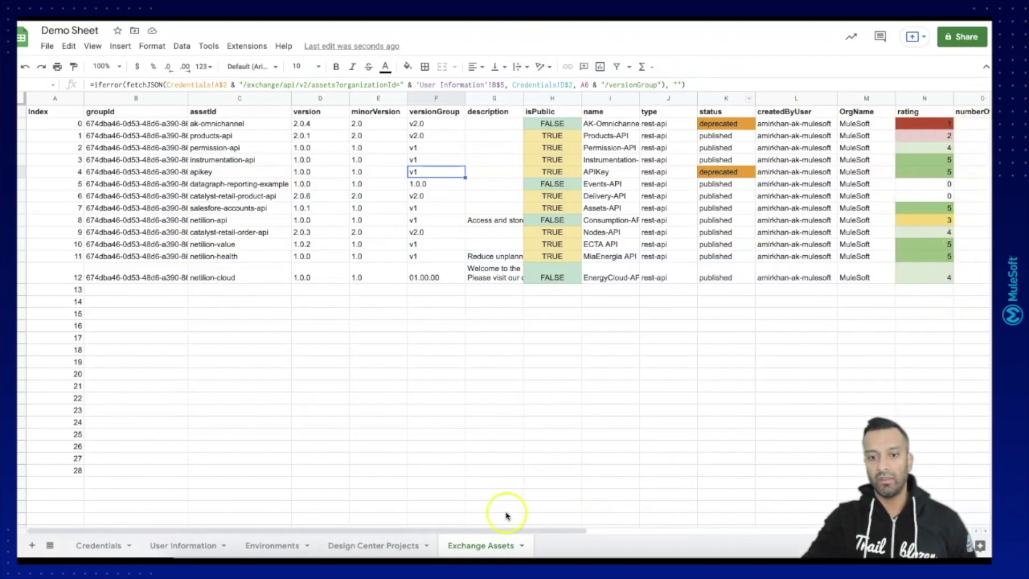
left_click_drag(516, 531, 555, 528)
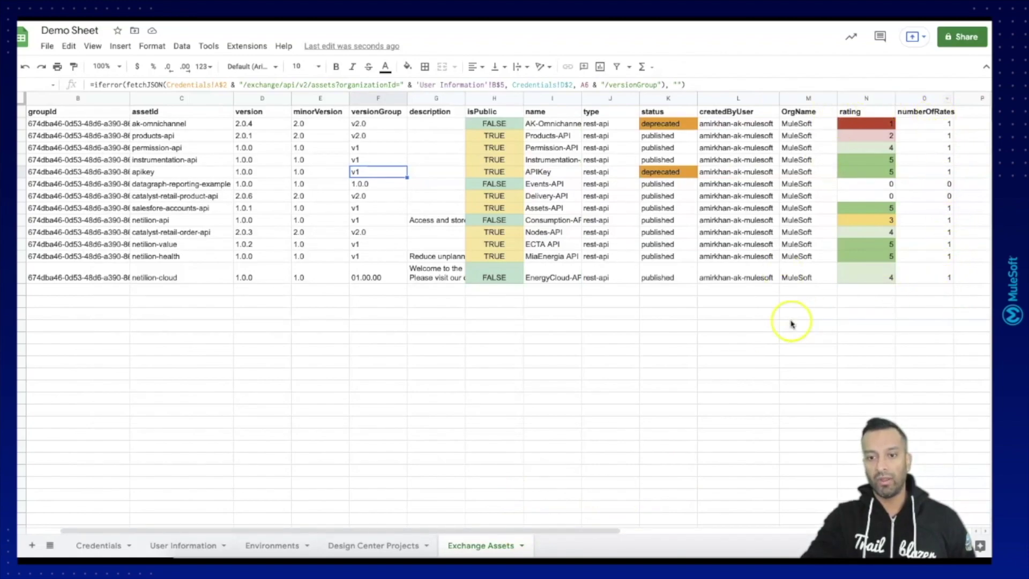
left_click_drag(519, 530, 413, 534)
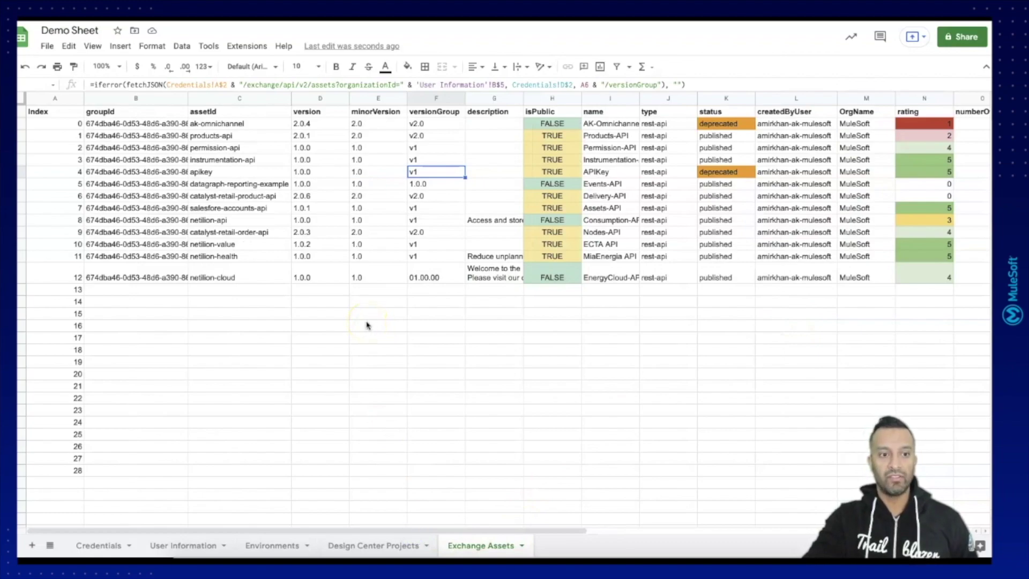